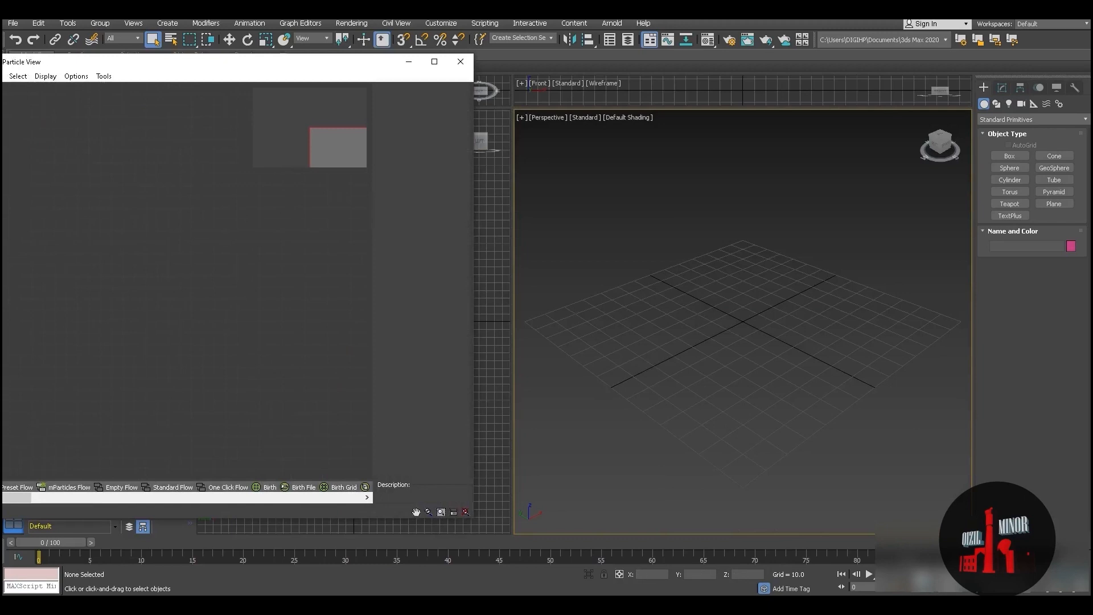
# Create a Standard Flow particle system in Particle View
pyautogui.moveTo(591, 273); pyautogui.dragTo(506, 273)
pyautogui.rightClick(217, 216)
pyautogui.moveTo(256, 253)
pyautogui.moveTo(342, 253)
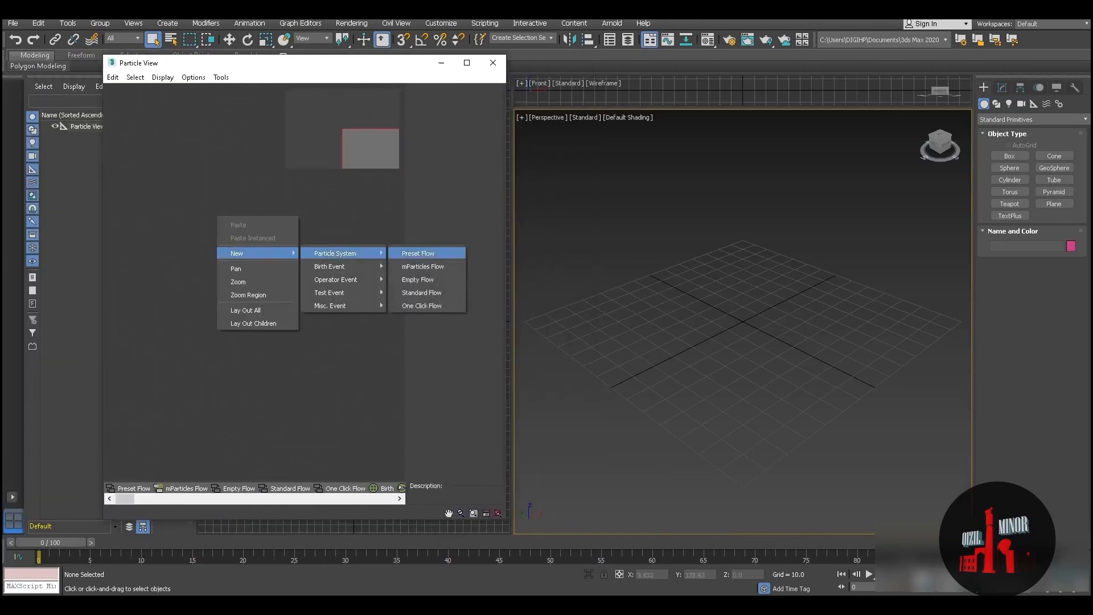
pyautogui.click(421, 292)
pyautogui.moveTo(296, 285); pyautogui.dragTo(199, 199, button='middle')
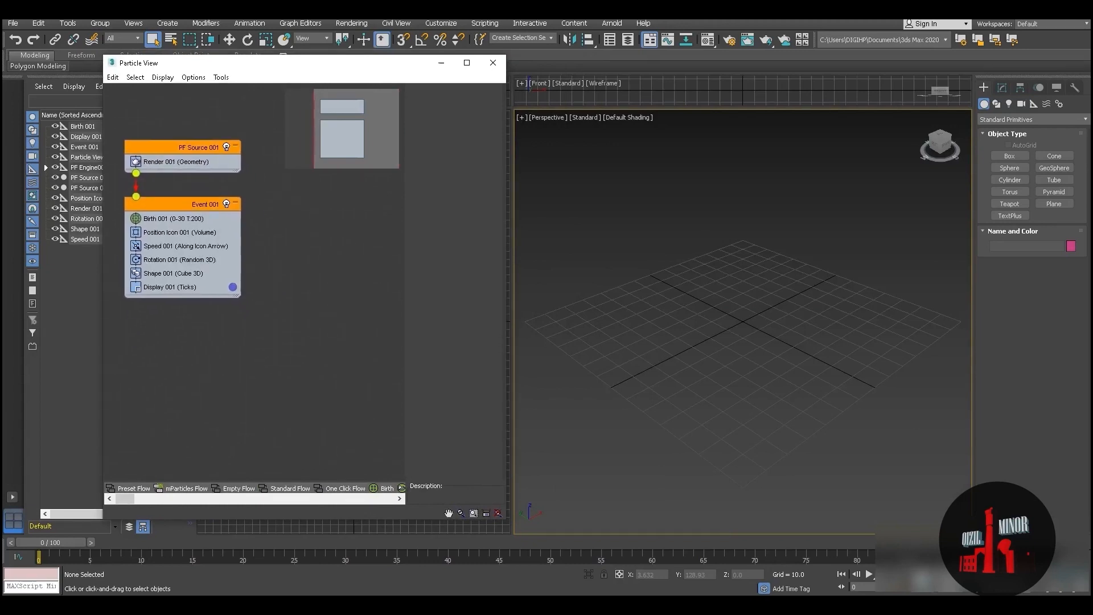
# Draw a square plane about 41 units wide on the grid beside the particle source icon
pyautogui.moveTo(739, 353)
pyautogui.mouseDown(button='middle')
pyautogui.moveTo(734, 364)
pyautogui.moveTo(748, 353)
pyautogui.mouseUp(button='middle')
pyautogui.keyDown('ctrl'); pyautogui.rightClick(664, 345); pyautogui.keyUp('ctrl')
pyautogui.click(674, 325)
pyautogui.moveTo(674, 301)
pyautogui.mouseDown()
pyautogui.moveTo(659, 367)
pyautogui.moveTo(664, 290)
pyautogui.mouseUp()
pyautogui.rightClick(668, 327)
pyautogui.rightClick(667, 327)
pyautogui.press('w')
pyautogui.click(593, 353)
# Centre the plane at X 0 and Y 0, and set its length and width to 50
pyautogui.rightClick(671, 574)
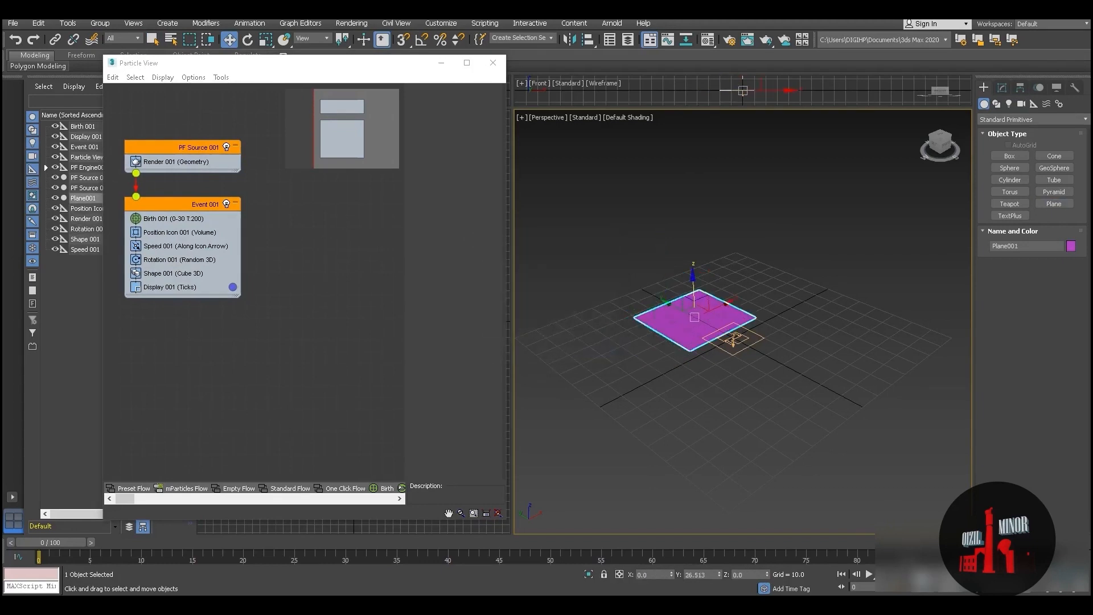
pyautogui.rightClick(719, 574)
pyautogui.click(1001, 87)
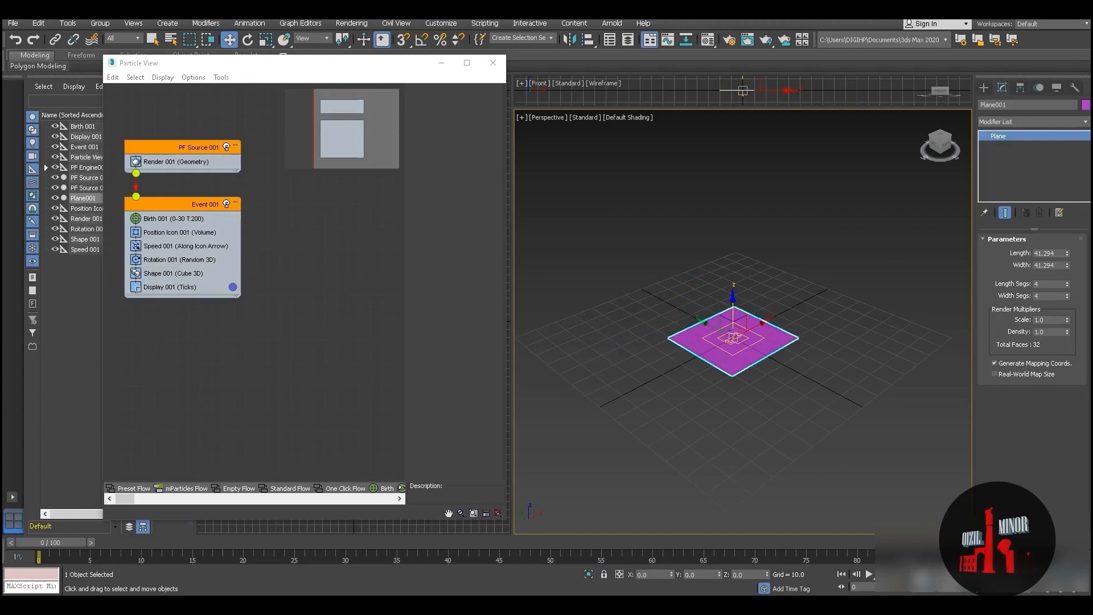
pyautogui.write('50')
pyautogui.press('Tab')
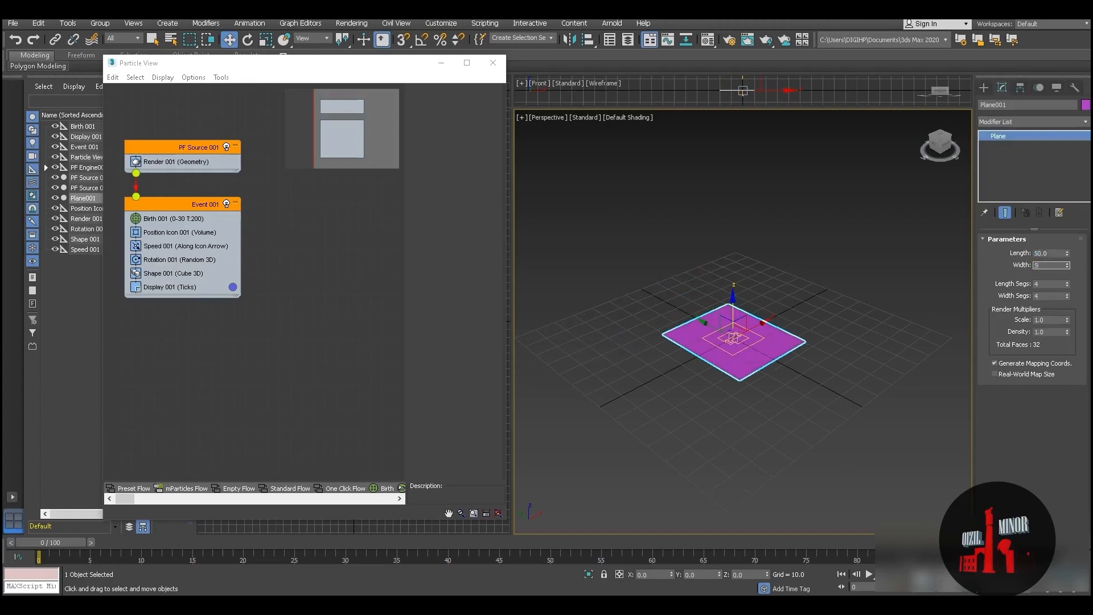
pyautogui.write('50')
pyautogui.press('Return')
# Raise the plane above the grid by setting its Z position to 250
pyautogui.moveTo(734, 339); pyautogui.dragTo(712, 362, button='middle')
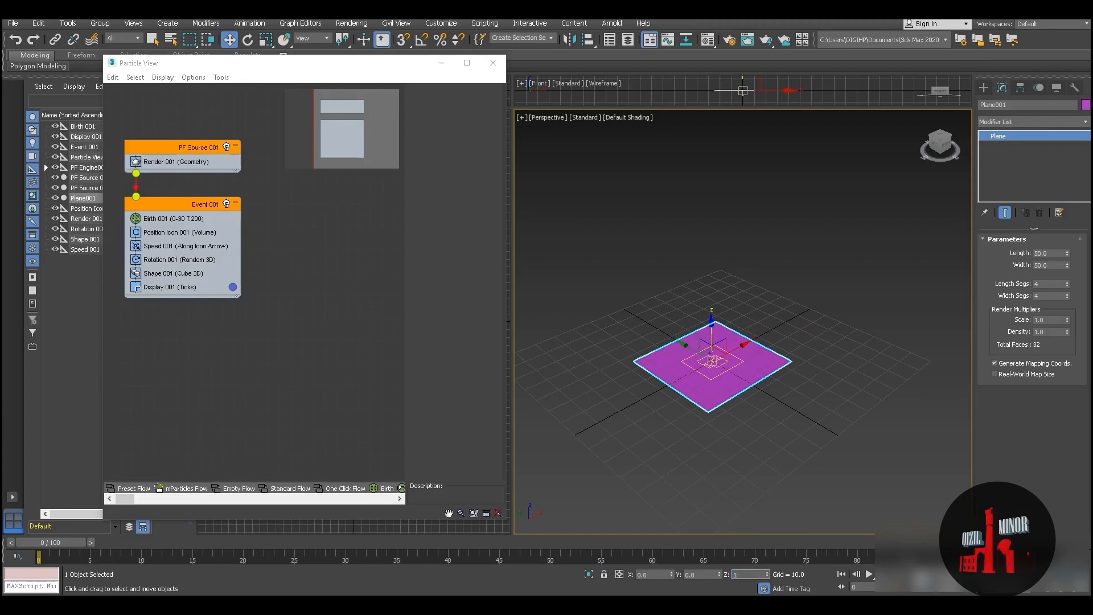
pyautogui.write('250')
pyautogui.press('Return')
pyautogui.scroll(-4, 740, 401)
pyautogui.moveTo(737, 389); pyautogui.dragTo(732, 408, button='middle')
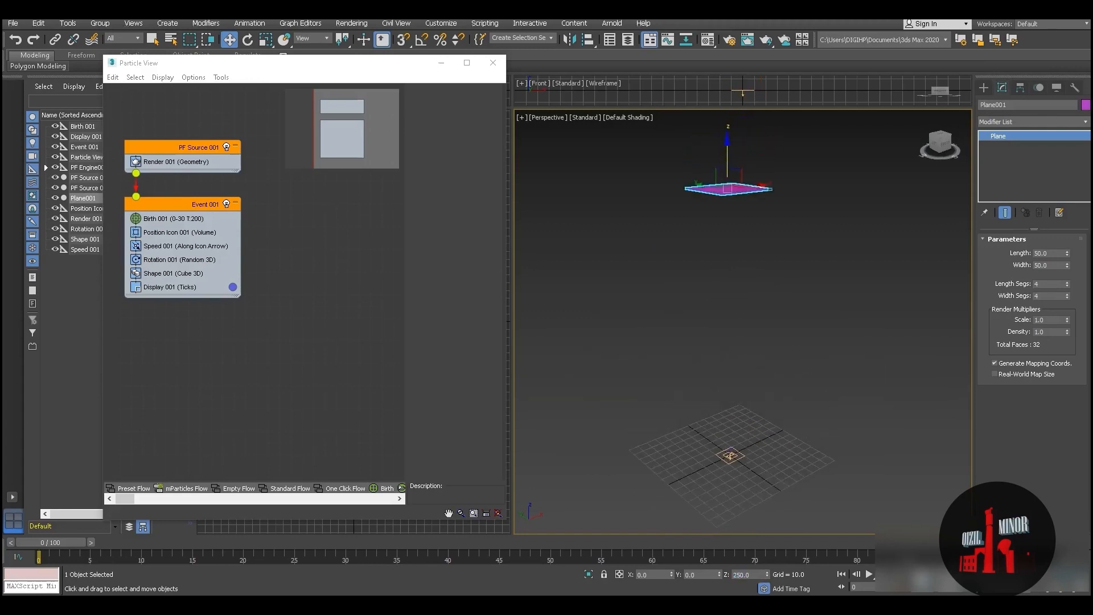
# Replace the Position Icon operator in Event 001 with a Position Object operator
pyautogui.click(165, 232)
pyautogui.rightClick(181, 233)
pyautogui.moveTo(225, 239)
pyautogui.moveTo(296, 239)
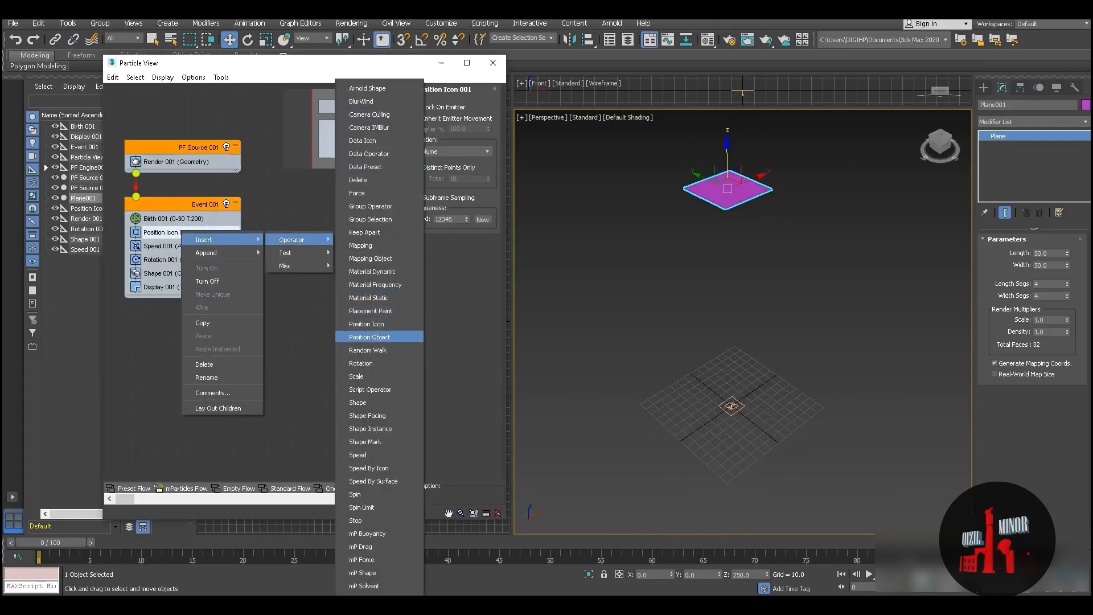
pyautogui.click(370, 337)
pyautogui.rightClick(175, 249)
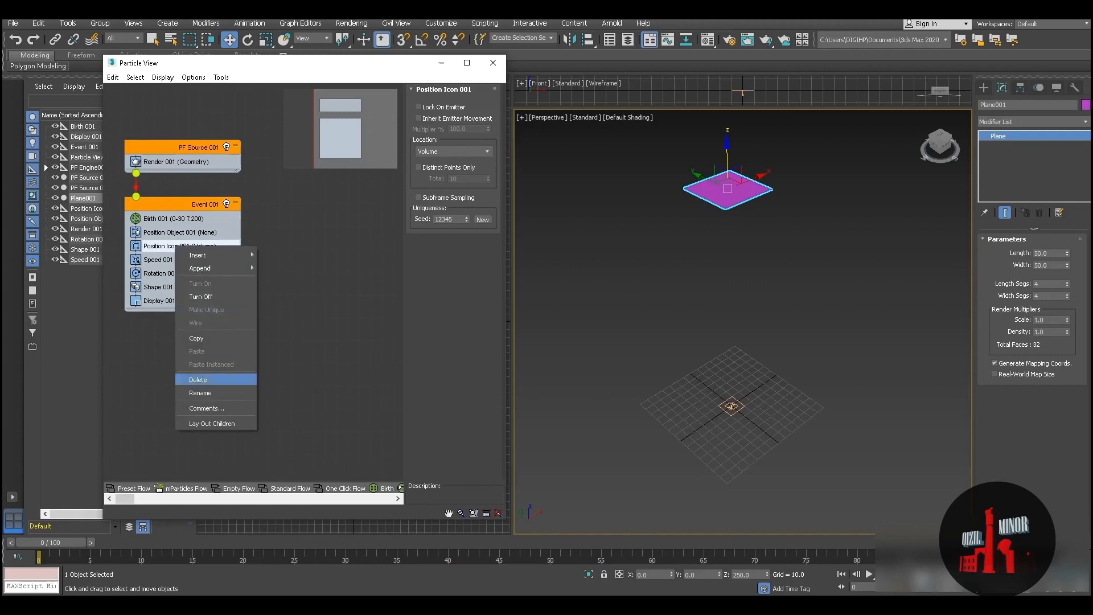
pyautogui.click(198, 379)
# Add the plane as the Position Object emitter and set the emission location to Vertices All
pyautogui.click(177, 232)
pyautogui.click(699, 189)
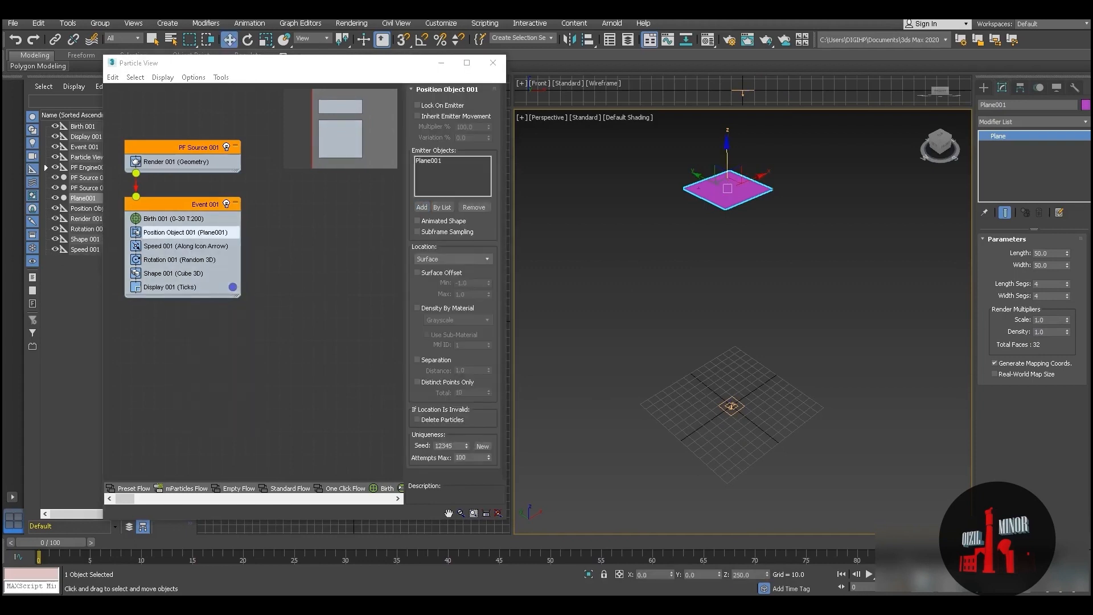
pyautogui.click(453, 259)
pyautogui.click(434, 276)
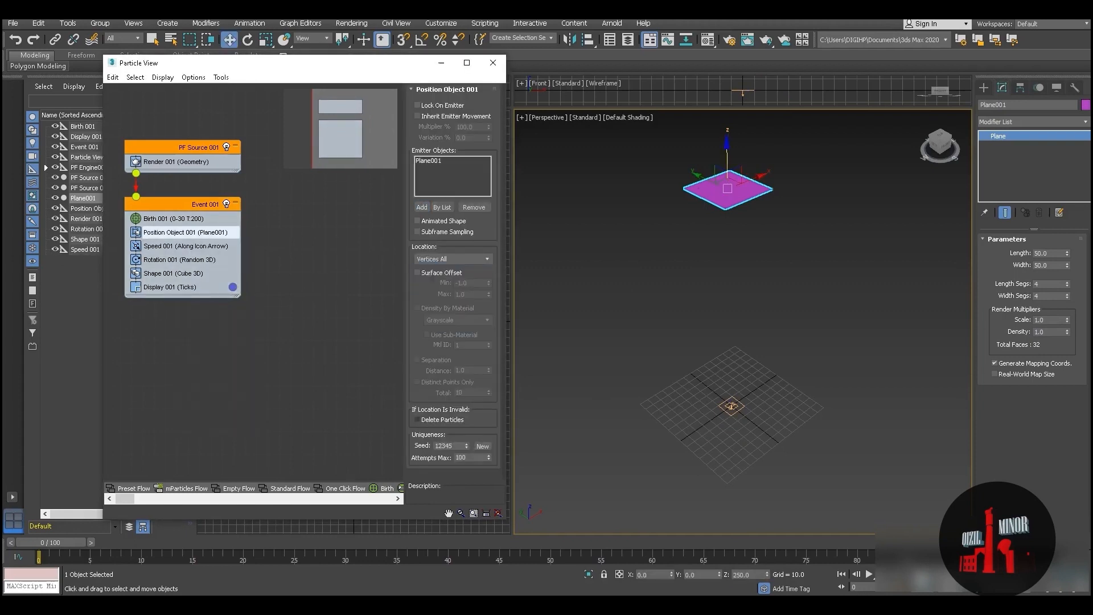
# Play the animation to frame 14 and change the particle display colour to white
pyautogui.press('/')
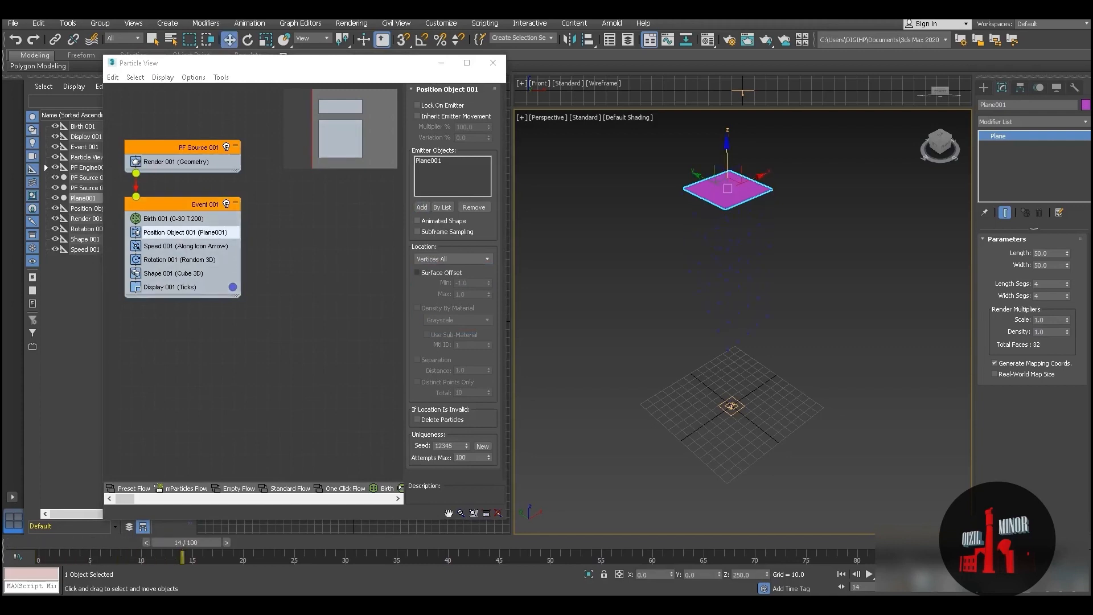
pyautogui.click(233, 287)
pyautogui.moveTo(338, 89); pyautogui.dragTo(338, 155)
pyautogui.click(422, 180)
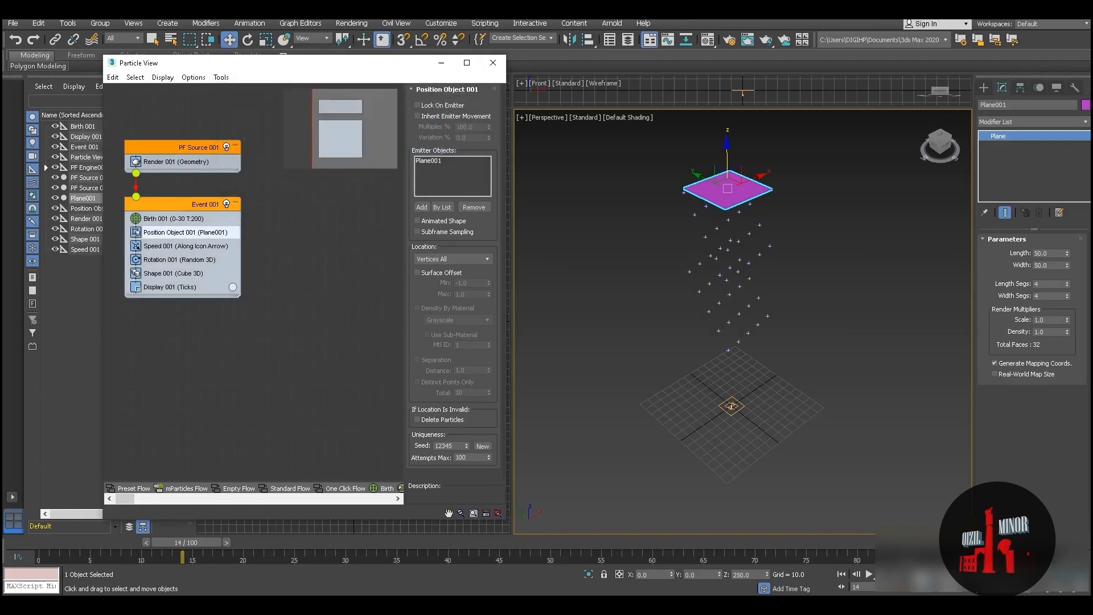
# Delete the Speed and Rotation operators from Event 001
pyautogui.click(185, 245)
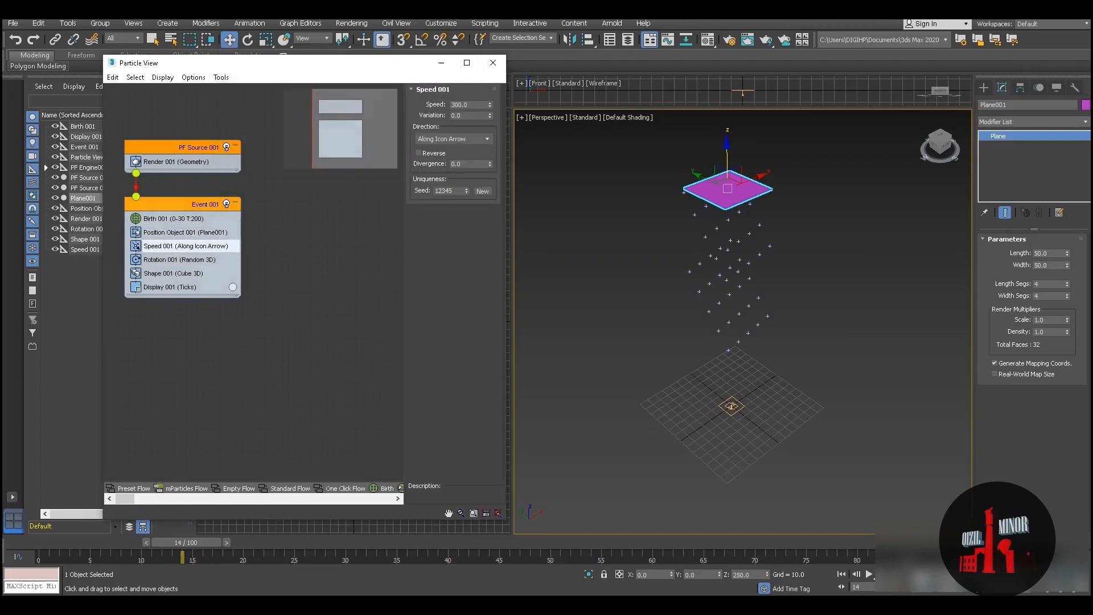
pyautogui.rightClick(171, 245)
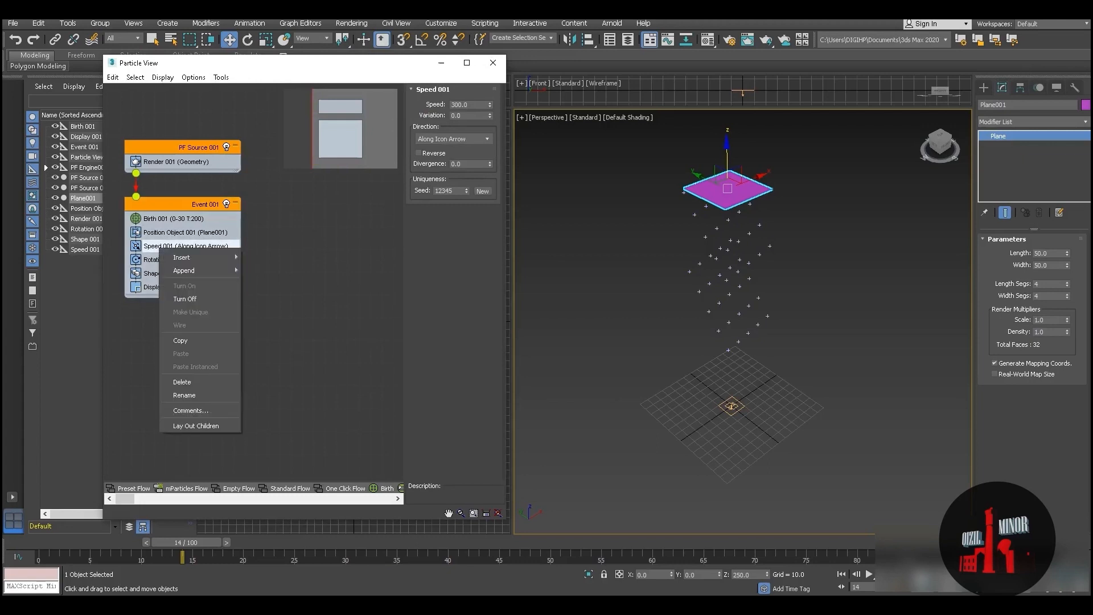
pyautogui.click(182, 395)
pyautogui.rightClick(171, 246)
pyautogui.click(182, 379)
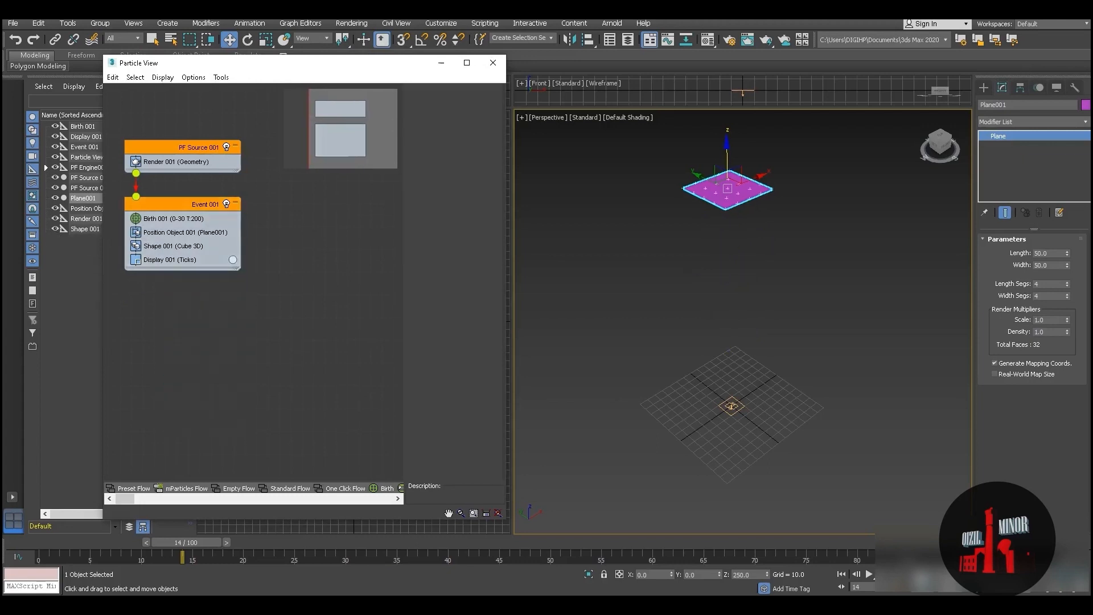
pyautogui.click(171, 246)
pyautogui.moveTo(171, 246); pyautogui.dragTo(170, 162)
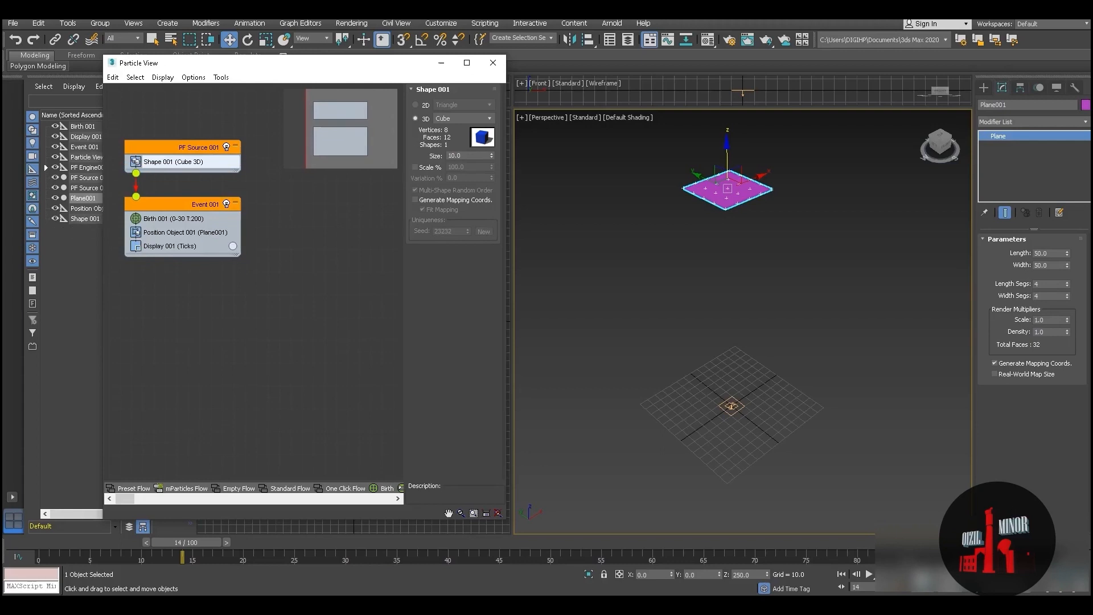
pyautogui.hotkey('ctrl', 'z')
# Move the Shape and Display operators from Event 001 into PF Source 001 and space the two nodes apart
pyautogui.moveTo(171, 246)
pyautogui.mouseDown()
pyautogui.moveTo(171, 170)
pyautogui.moveTo(171, 249)
pyautogui.mouseUp()
pyautogui.moveTo(171, 291); pyautogui.dragTo(170, 183)
pyautogui.moveTo(171, 250); pyautogui.dragTo(170, 272)
pyautogui.moveTo(171, 147); pyautogui.dragTo(171, 136)
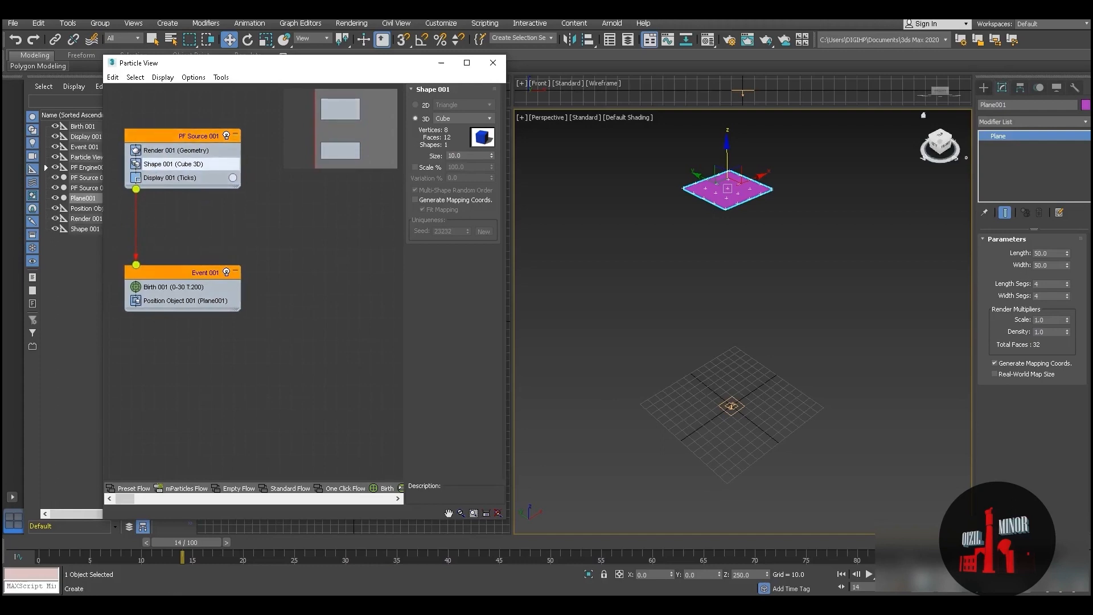
# Create Gravity, Wind and Drag force space warps side by side near the edge of the grid
pyautogui.click(984, 87)
pyautogui.click(1046, 104)
pyautogui.click(1054, 192)
pyautogui.moveTo(803, 351); pyautogui.dragTo(843, 376)
pyautogui.press('w')
pyautogui.click(1009, 191)
pyautogui.click(1054, 168)
pyautogui.press('w')
# Draw a Deflector space warp about 161 wide and 213 long over the ground grid
pyautogui.click(1032, 119)
pyautogui.click(1002, 138)
pyautogui.click(1054, 180)
pyautogui.moveTo(617, 391)
pyautogui.mouseDown()
pyautogui.moveTo(687, 435)
pyautogui.moveTo(860, 420)
pyautogui.mouseUp()
pyautogui.press('w')
# Set the deflector's width and length to 200
pyautogui.click(1002, 87)
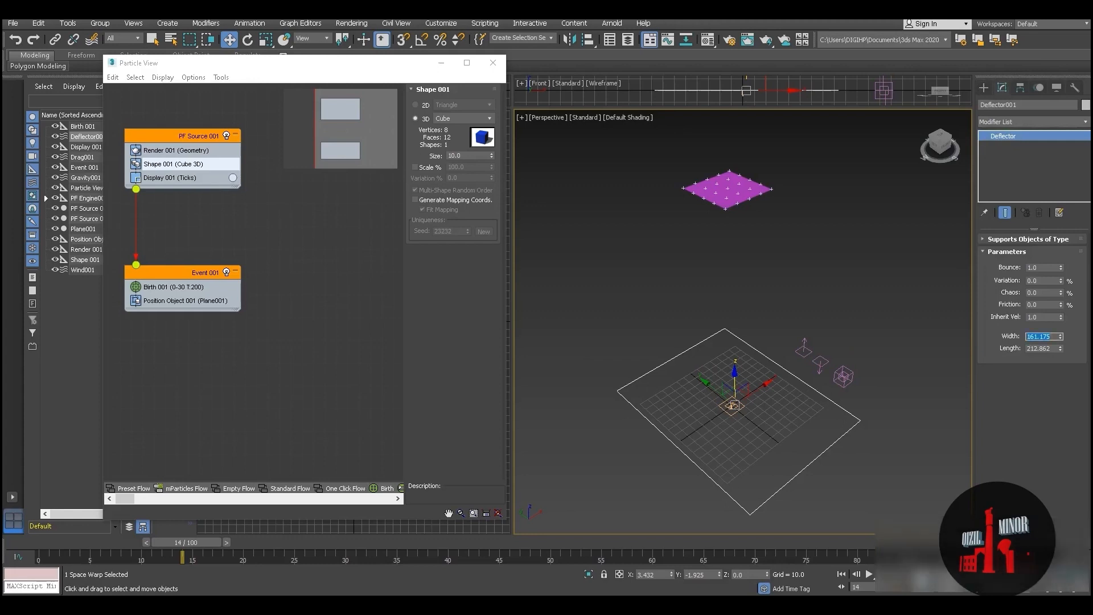
pyautogui.press('Tab')
pyautogui.write('200')
pyautogui.press('Return')
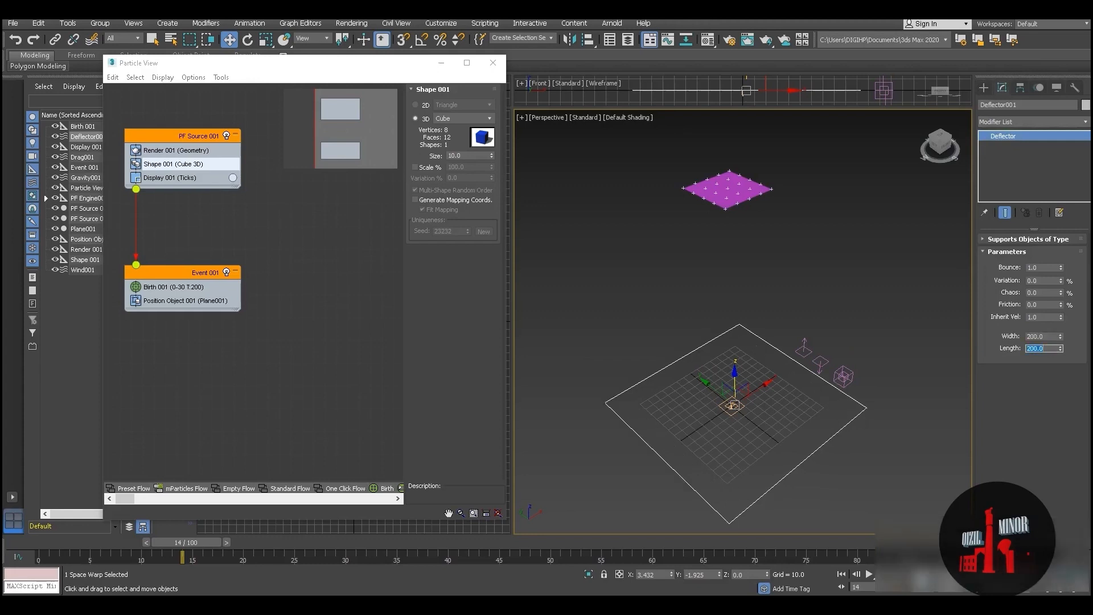
# Append a Force operator to Event 001 and add the Gravity space warp to it
pyautogui.rightClick(152, 297)
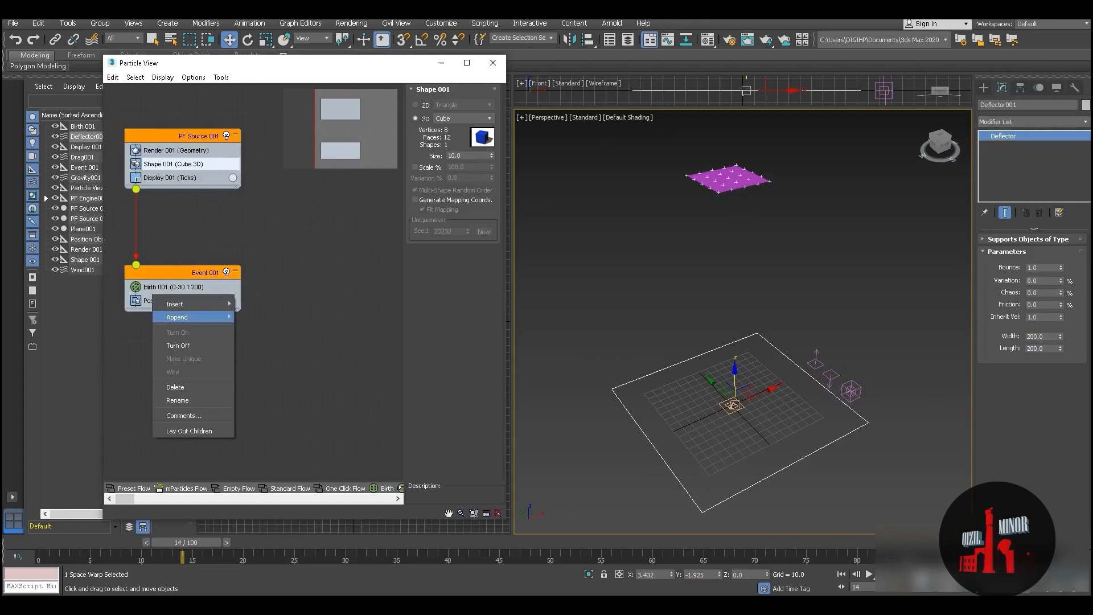
pyautogui.moveTo(182, 317)
pyautogui.moveTo(267, 317)
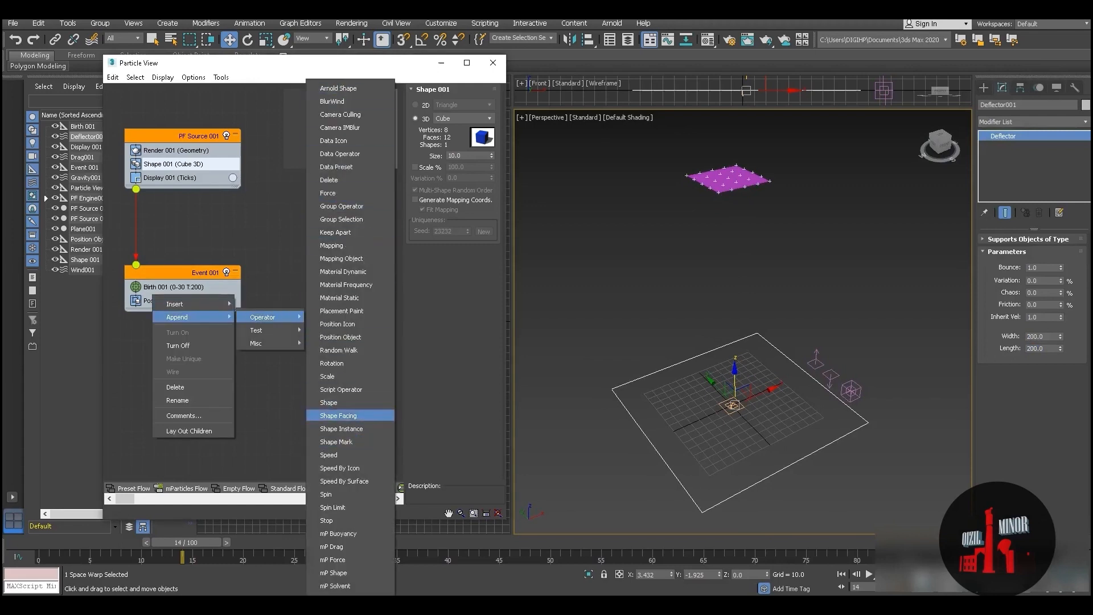
pyautogui.click(328, 193)
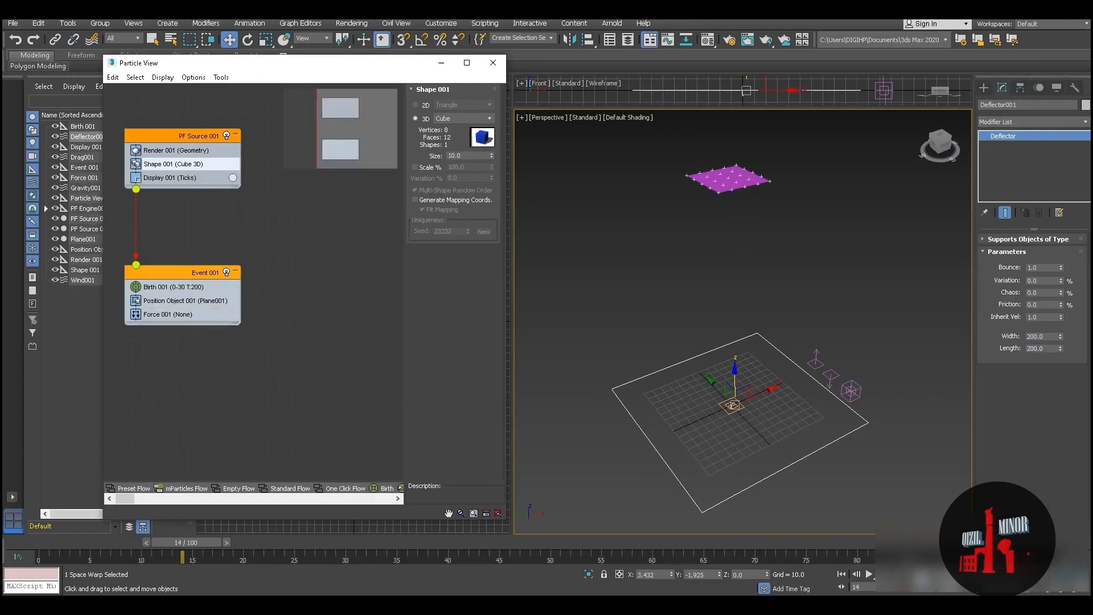
pyautogui.click(421, 157)
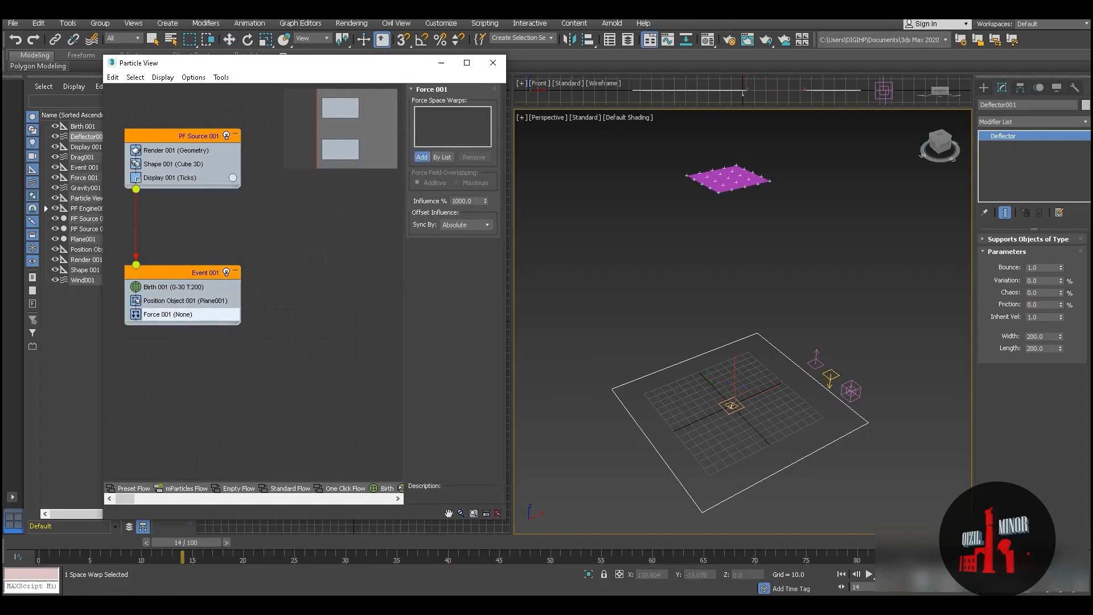
pyautogui.click(830, 375)
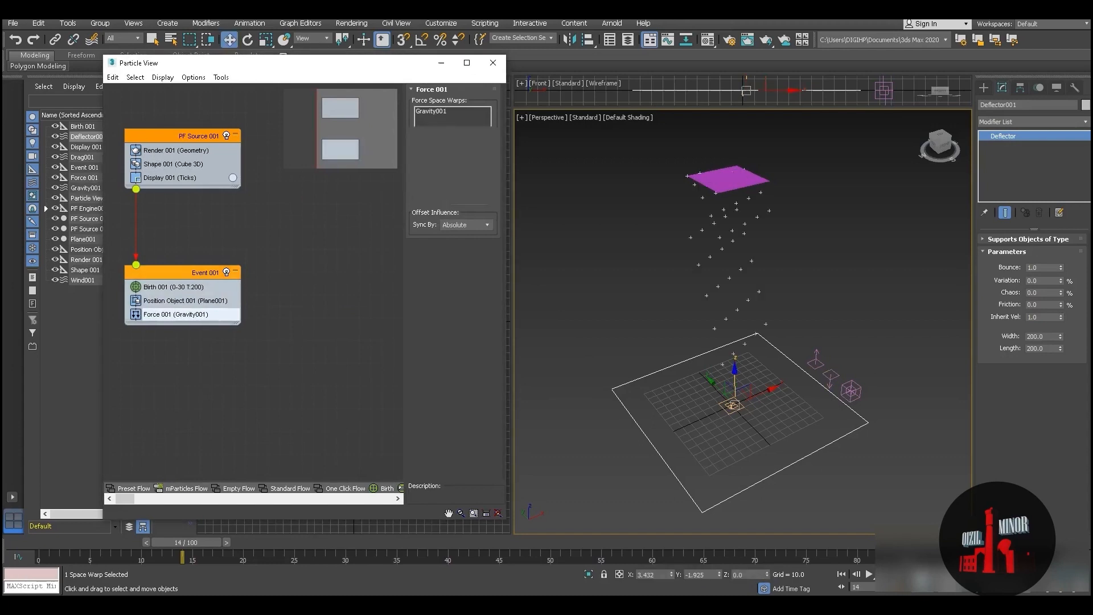
# Set the Birth operator's amount to 2000 and the particle display type to Dots
pyautogui.click(174, 287)
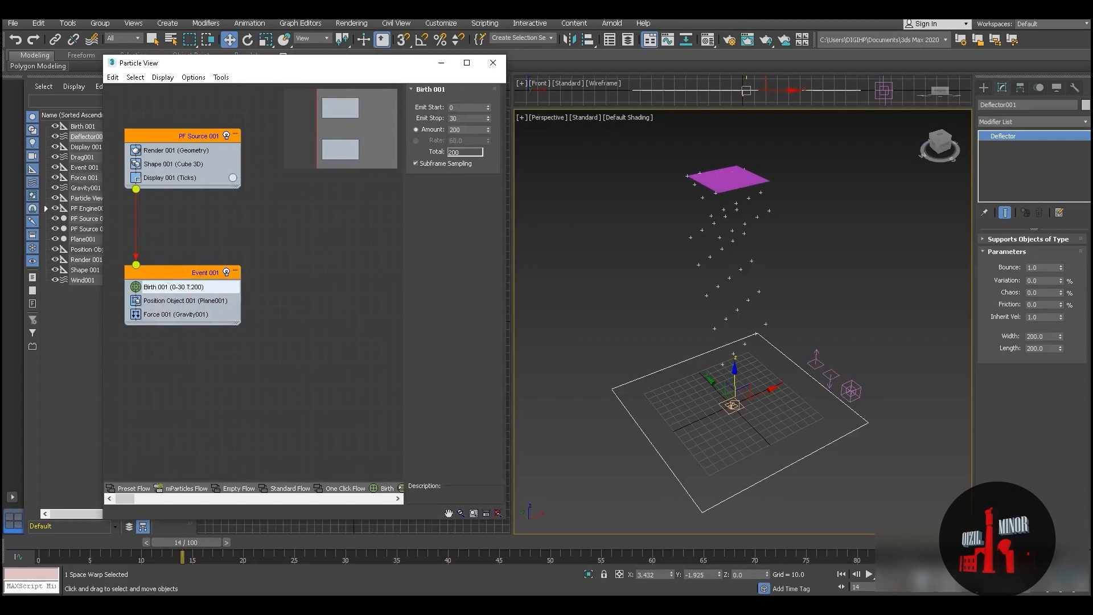
pyautogui.press('Return')
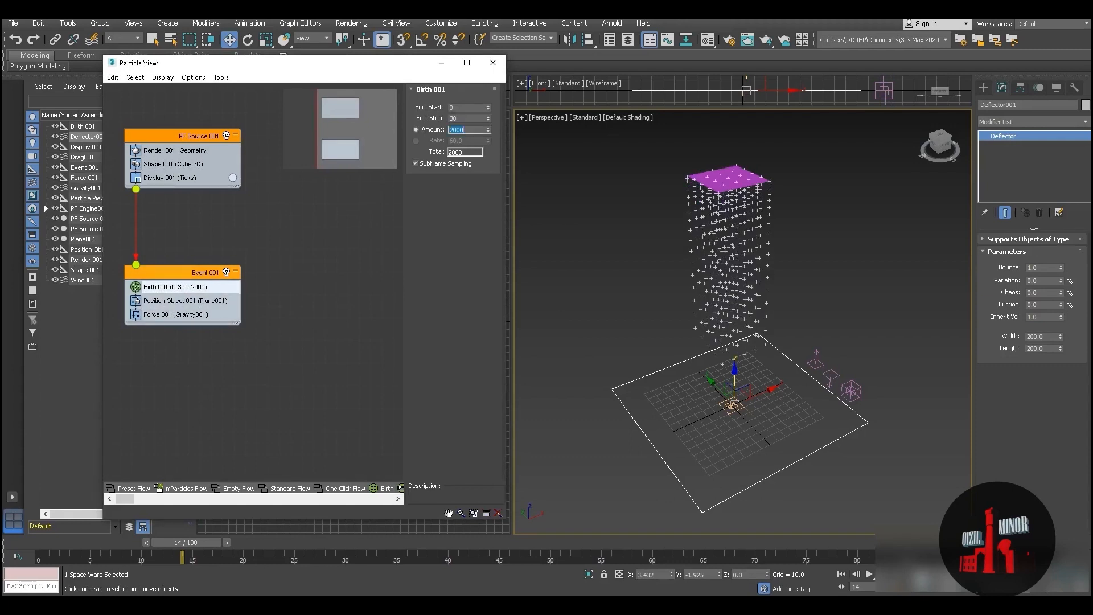
pyautogui.click(170, 178)
pyautogui.click(467, 107)
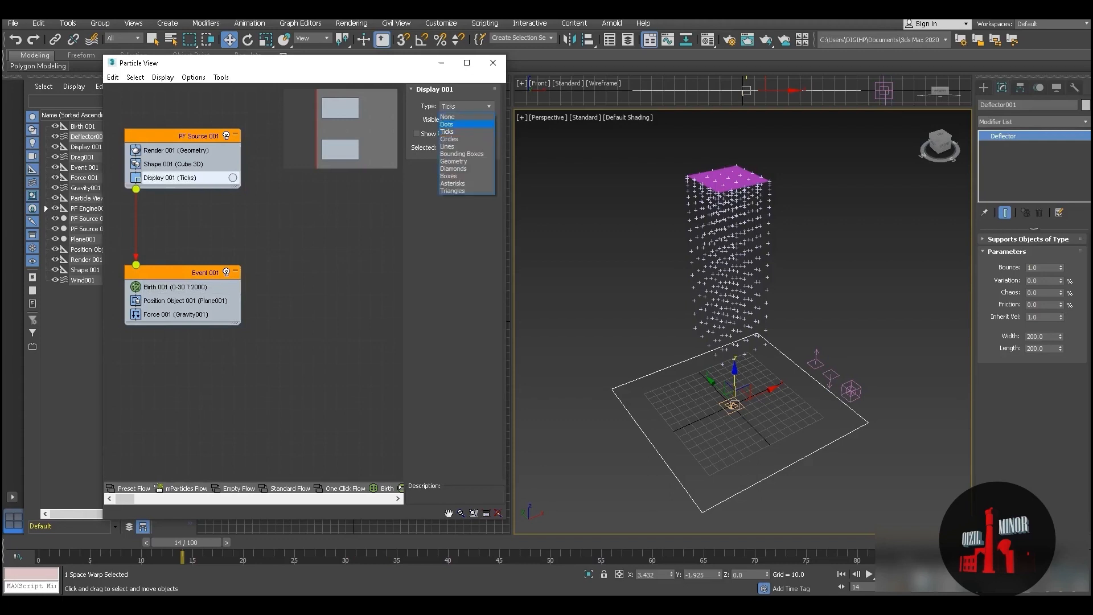
pyautogui.click(447, 124)
# Go to frame 19 and set the Birth operator's amount to 5000
pyautogui.moveTo(186, 542); pyautogui.dragTo(235, 542)
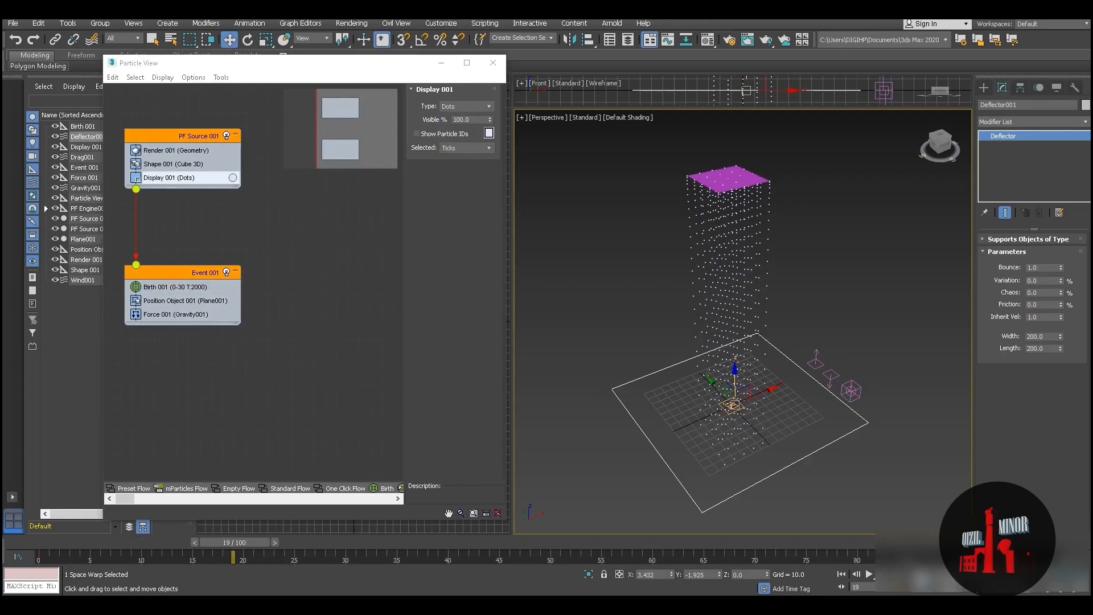
pyautogui.click(175, 287)
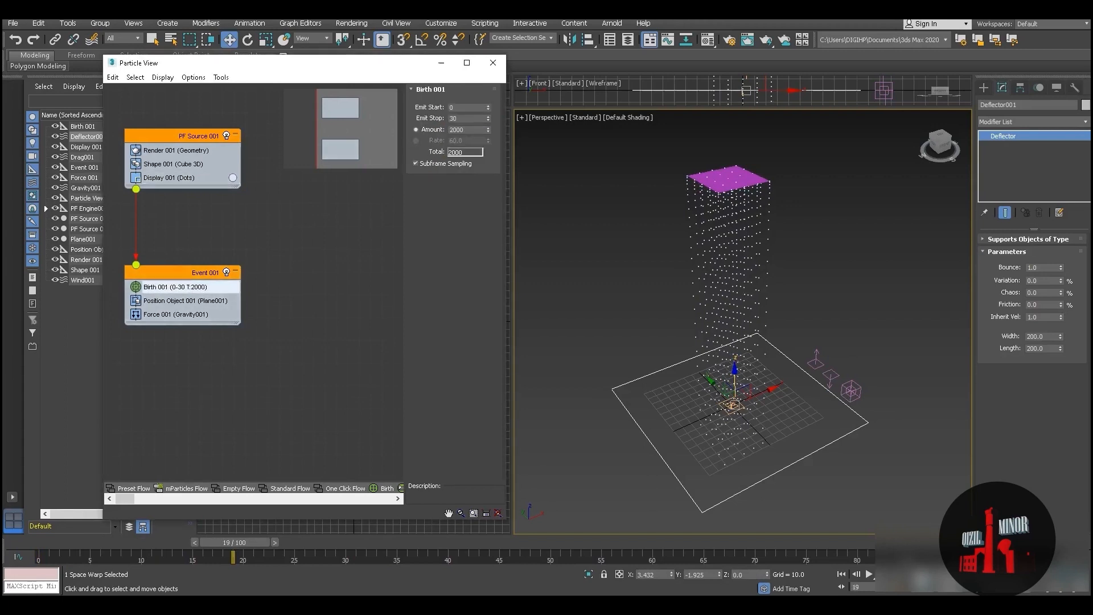
pyautogui.write('5000')
pyautogui.press('Return')
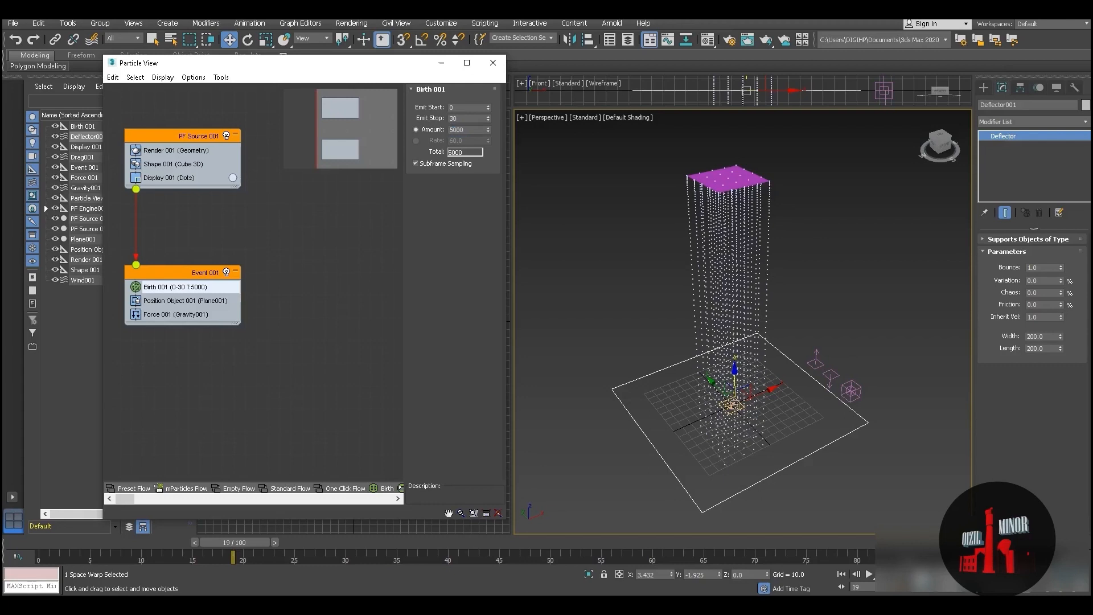
# Set the Shape operator's 3D particle shape to Sphere 20-sides
pyautogui.scroll(4, 740, 257)
pyautogui.moveTo(740, 256)
pyautogui.keyDown('alt'); pyautogui.mouseDown(button='middle')
pyautogui.moveTo(740, 227)
pyautogui.moveTo(750, 239)
pyautogui.mouseUp(button='middle'); pyautogui.keyUp('alt')
pyautogui.click(174, 164)
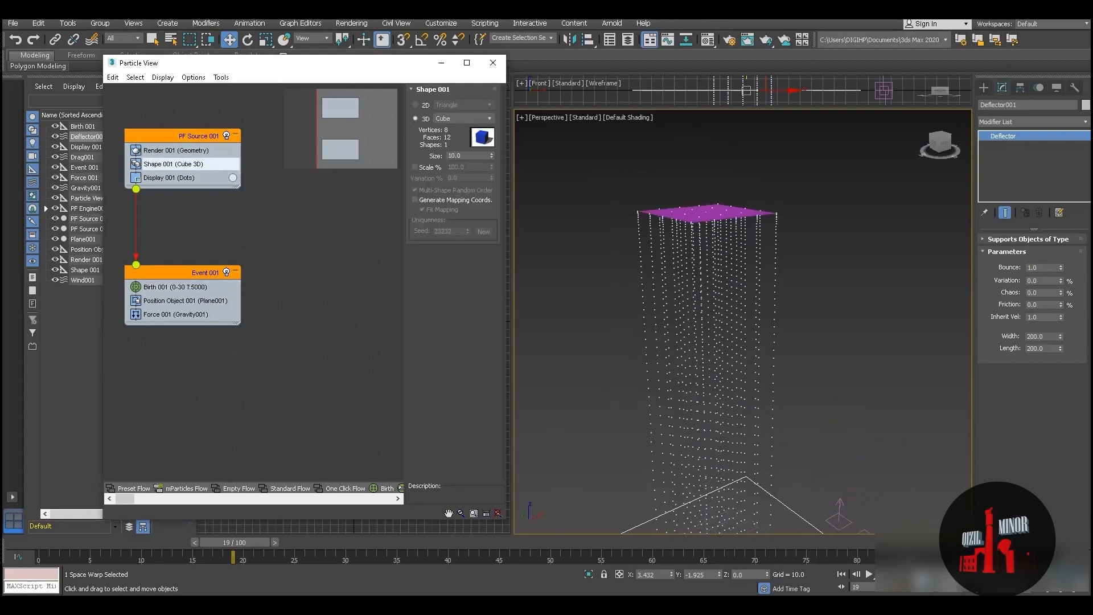
pyautogui.click(462, 118)
pyautogui.click(455, 232)
# Set the Display operator's type to Geometry
pyautogui.click(171, 178)
pyautogui.click(464, 106)
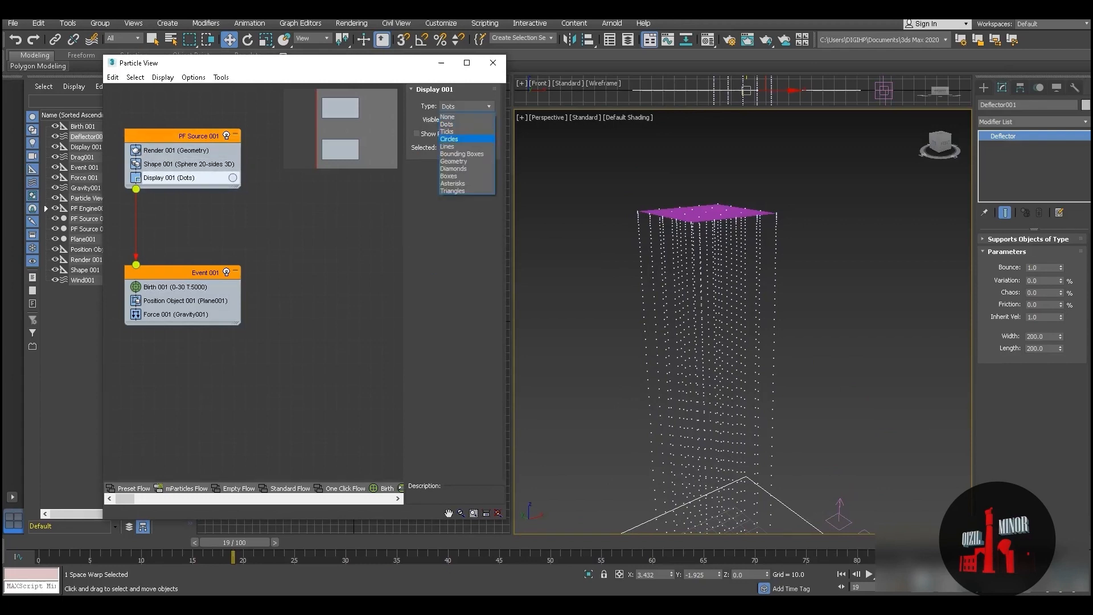
pyautogui.click(461, 190)
# Append a Scale operator to Event 001 and open its settings
pyautogui.rightClick(170, 296)
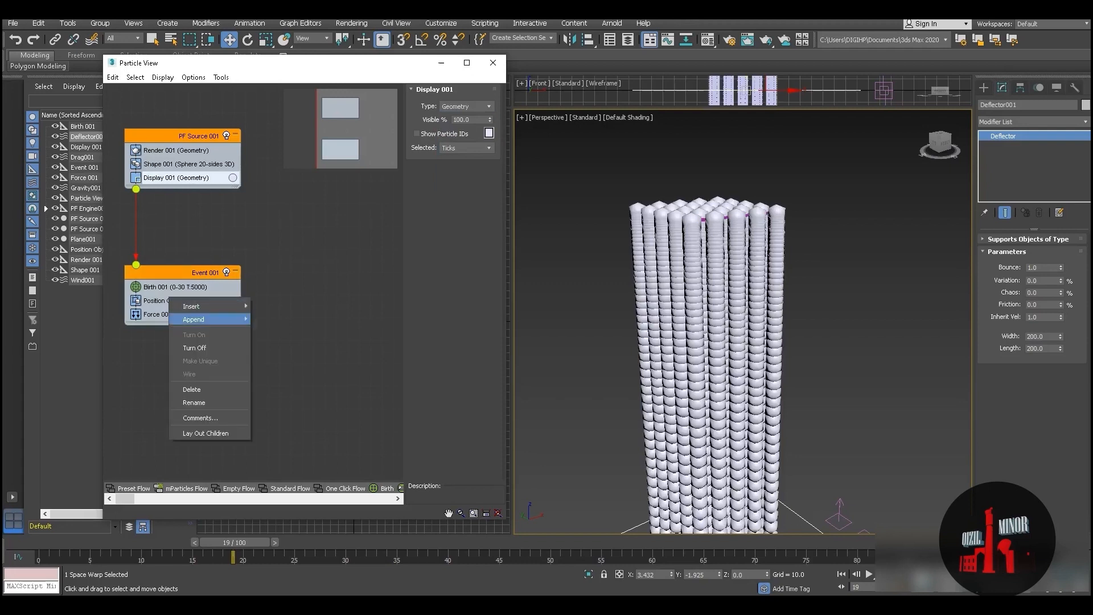
pyautogui.moveTo(199, 317)
pyautogui.moveTo(273, 317)
pyautogui.click(353, 388)
pyautogui.click(182, 328)
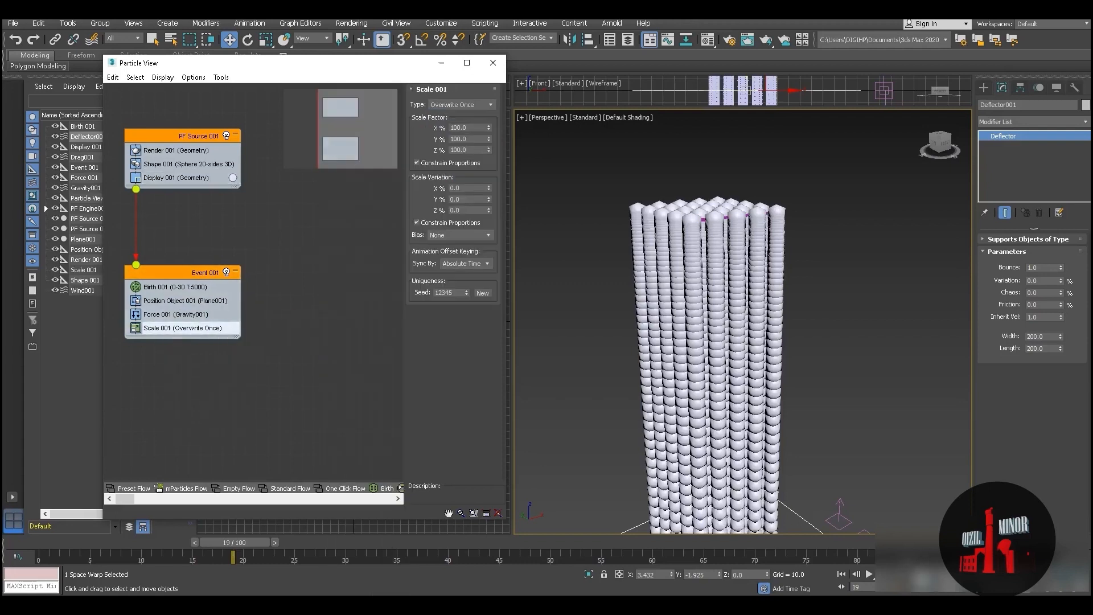
# Set the Scale operator's type to Inherit Once, with a 13% scale factor, 5% variation and bias Towards Minimum
pyautogui.click(461, 105)
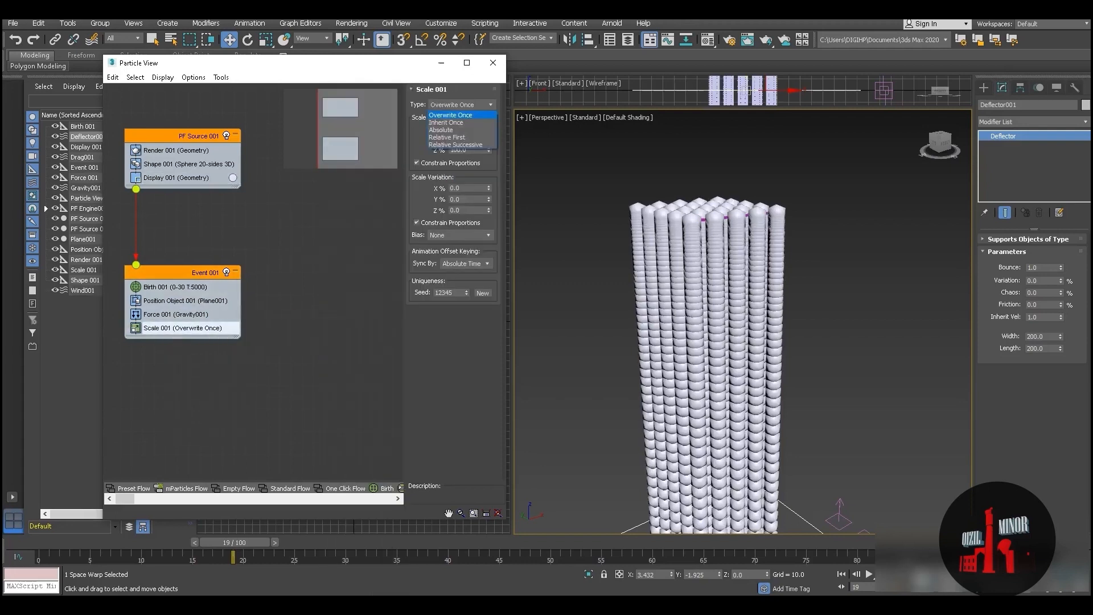
pyautogui.click(446, 122)
pyautogui.moveTo(488, 128); pyautogui.dragTo(488, 186)
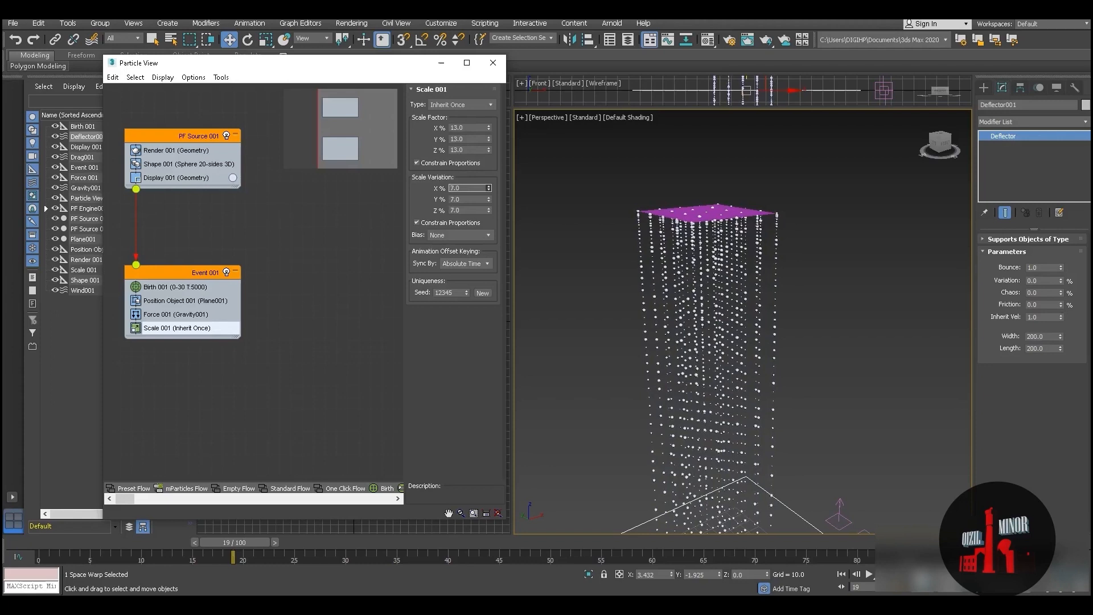
pyautogui.scroll(5, 701, 299)
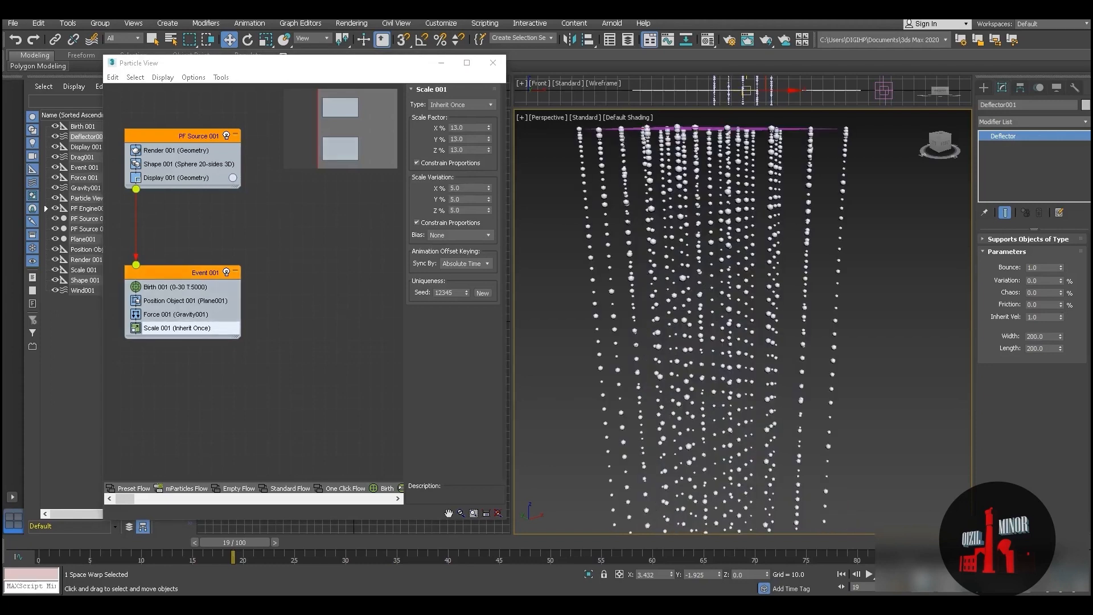
pyautogui.click(459, 235)
pyautogui.click(456, 253)
pyautogui.moveTo(740, 318)
pyautogui.keyDown('alt'); pyautogui.mouseDown(button='middle')
pyautogui.moveTo(737, 364)
pyautogui.moveTo(735, 310)
pyautogui.mouseUp(button='middle'); pyautogui.keyUp('alt')
# Set the Birth operator's particle amount to 10000
pyautogui.click(175, 287)
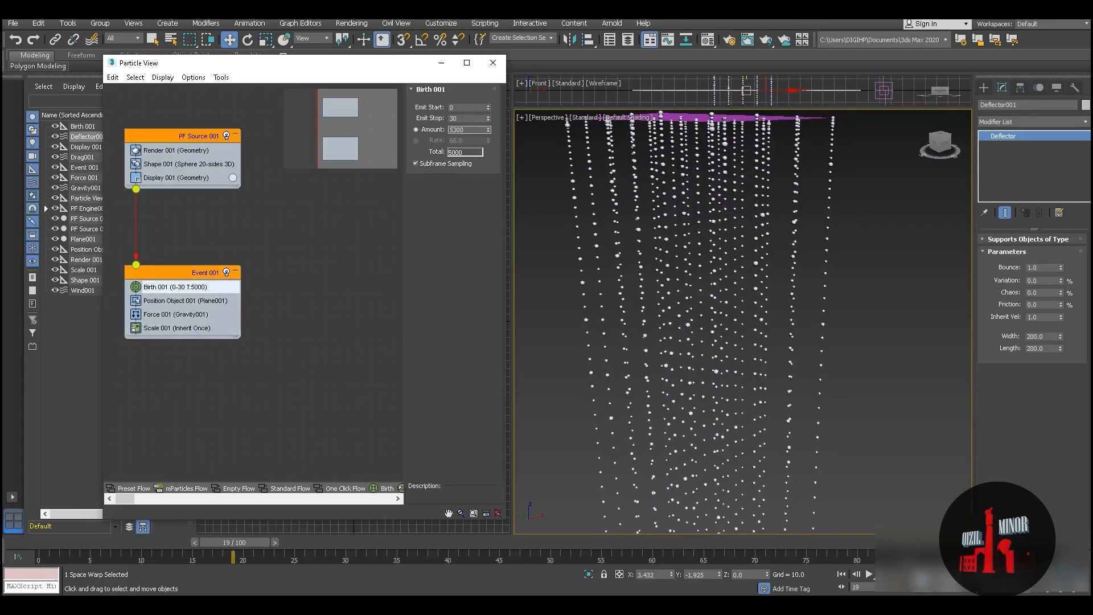
pyautogui.press('Return')
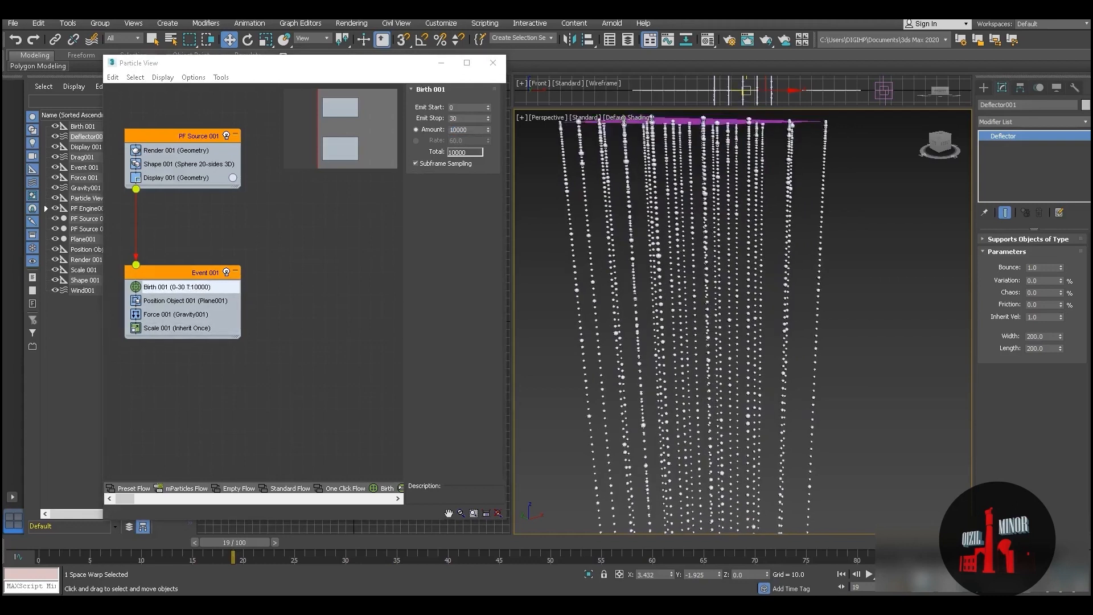
pyautogui.click(177, 328)
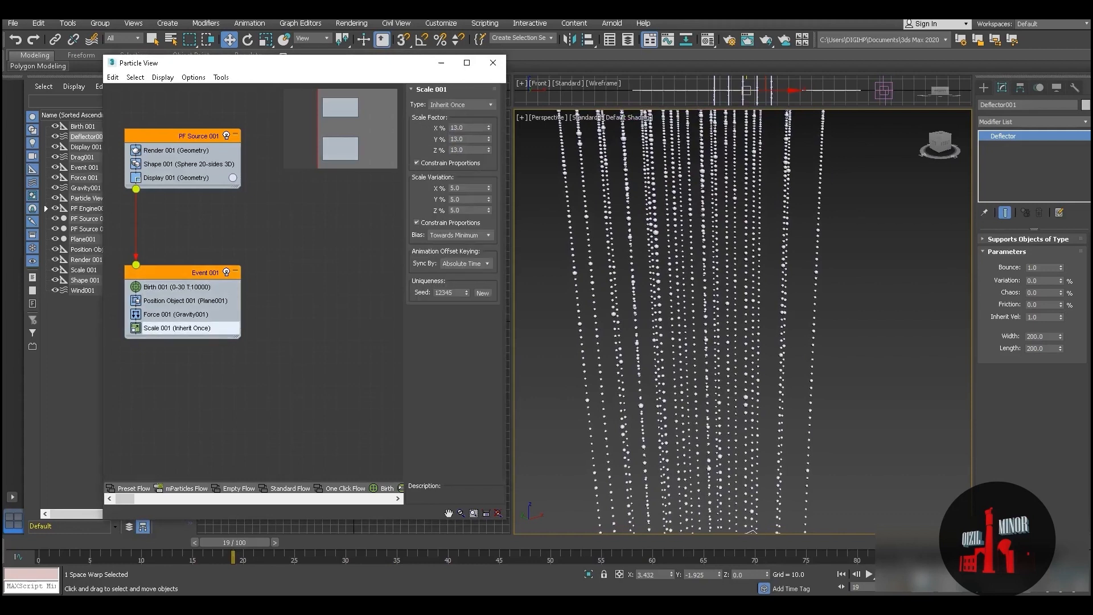
pyautogui.scroll(-8, 743, 322)
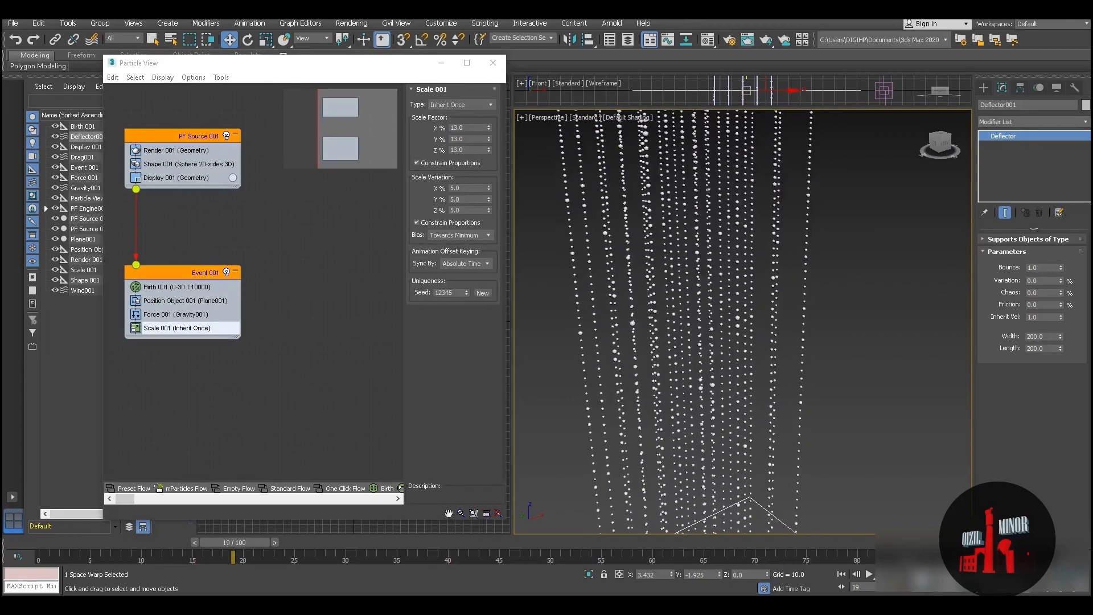
pyautogui.moveTo(742, 321); pyautogui.dragTo(735, 333, button='middle')
# Add the Wind001 space warp to the Force operator in Event 001
pyautogui.click(176, 314)
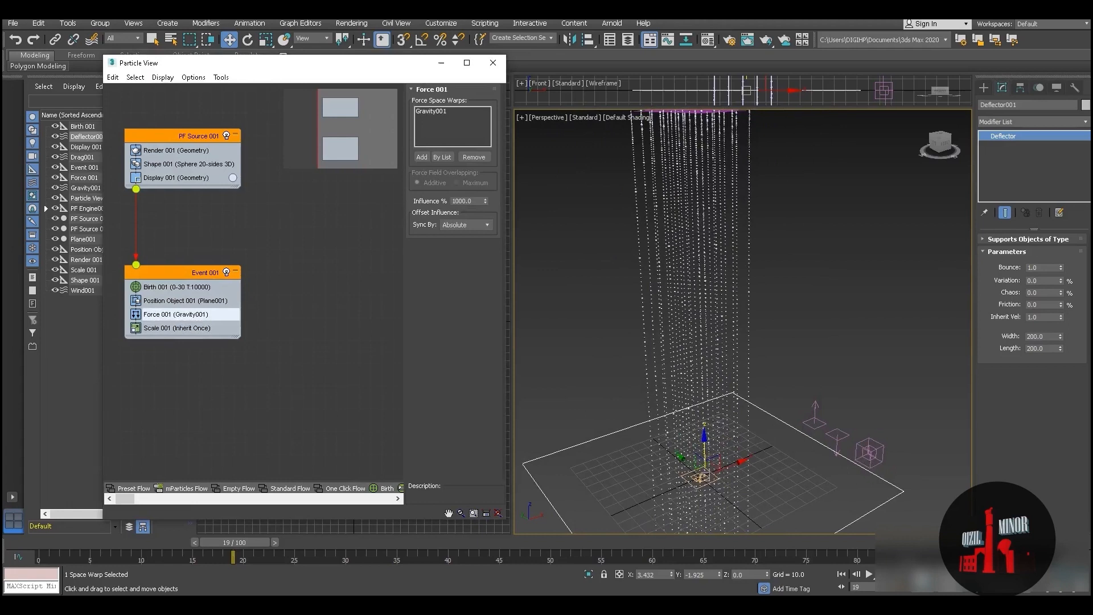
pyautogui.click(421, 157)
pyautogui.click(814, 416)
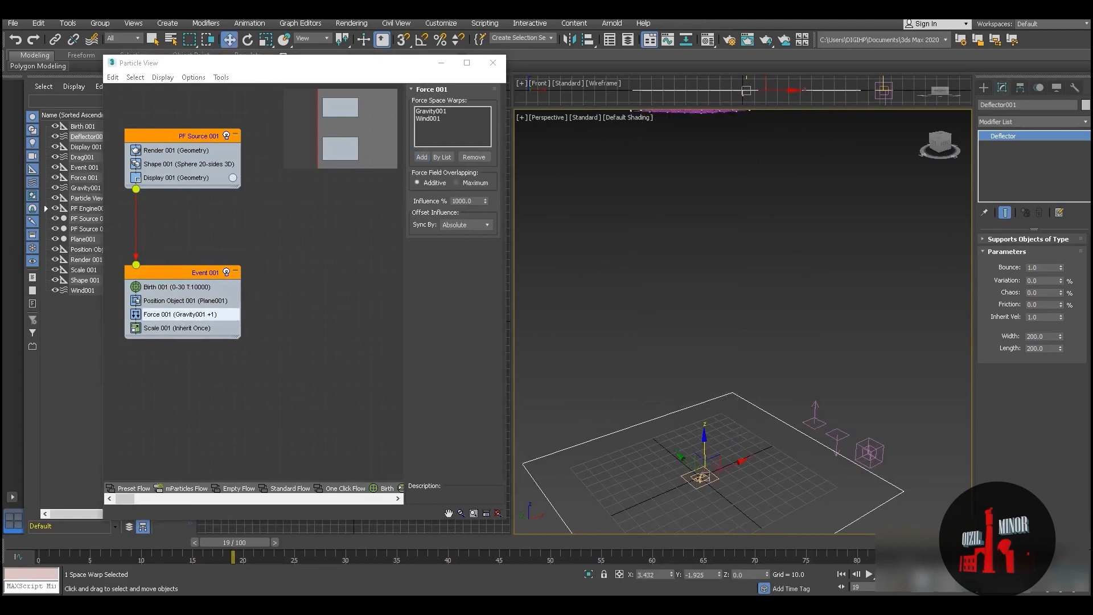
# Set the wind's strength to 0, turbulence to 0.03, frequency to 5.85 and scale to 2.98
pyautogui.click(815, 418)
pyautogui.moveTo(1065, 325); pyautogui.dragTo(1065, 4)
pyautogui.moveTo(1065, 349); pyautogui.dragTo(1065, 325)
pyautogui.scroll(4, 705, 284)
pyautogui.moveTo(706, 285); pyautogui.dragTo(728, 322, button='middle')
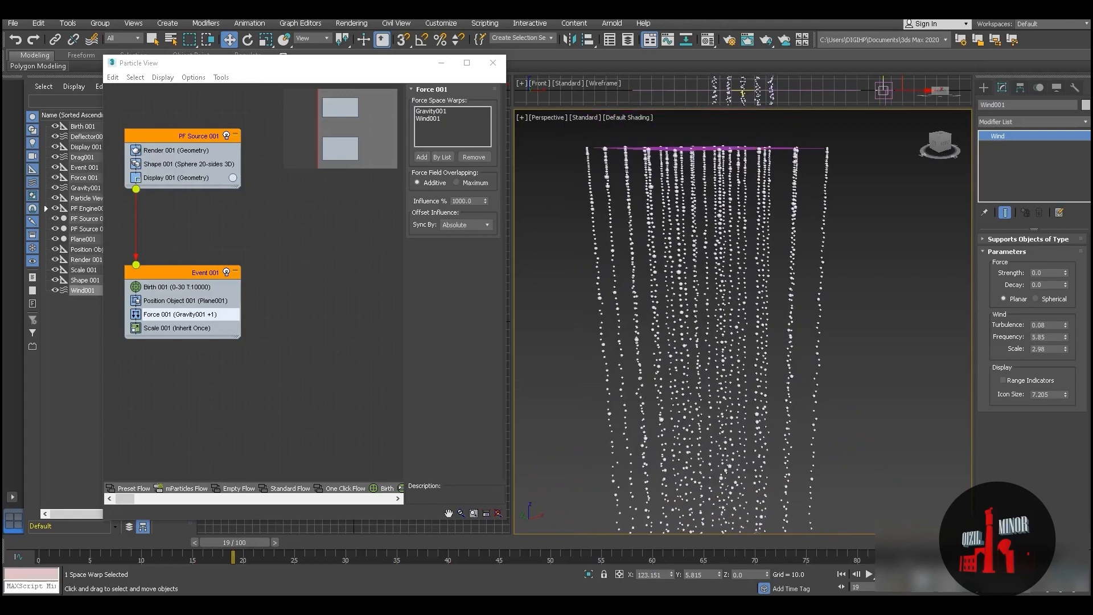
pyautogui.moveTo(1065, 325); pyautogui.dragTo(1065, 329)
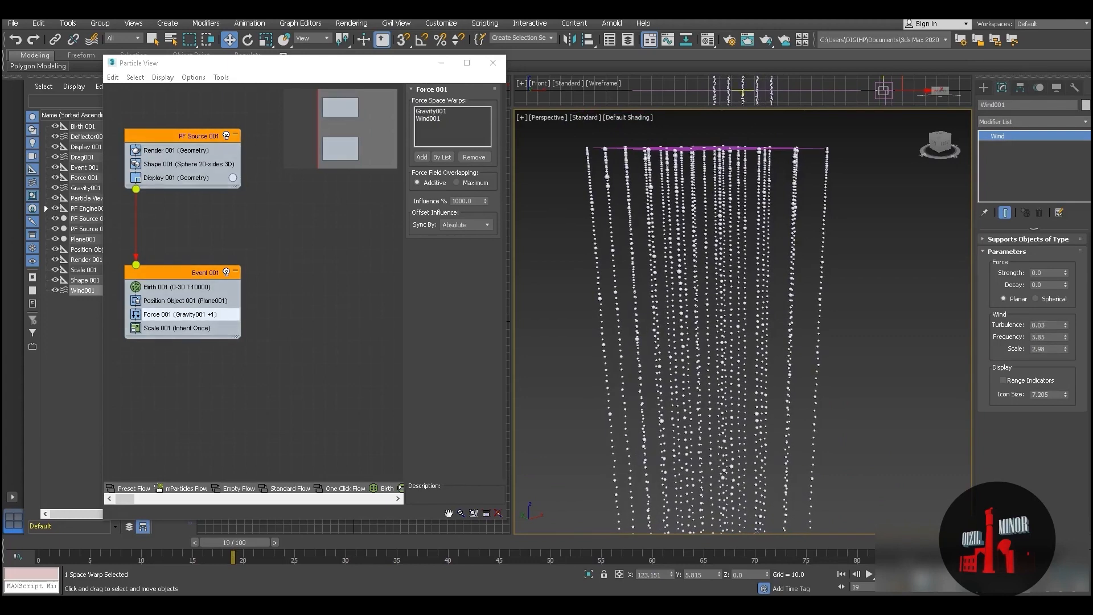
# Append a Collision test to Event 001 and assign Deflector001 as its deflector
pyautogui.scroll(-3, 707, 227)
pyautogui.scroll(-2, 707, 216)
pyautogui.moveTo(707, 268); pyautogui.dragTo(684, 189, button='middle')
pyautogui.scroll(2, 694, 205)
pyautogui.moveTo(168, 328); pyautogui.dragTo(174, 278, button='middle')
pyautogui.rightClick(174, 278)
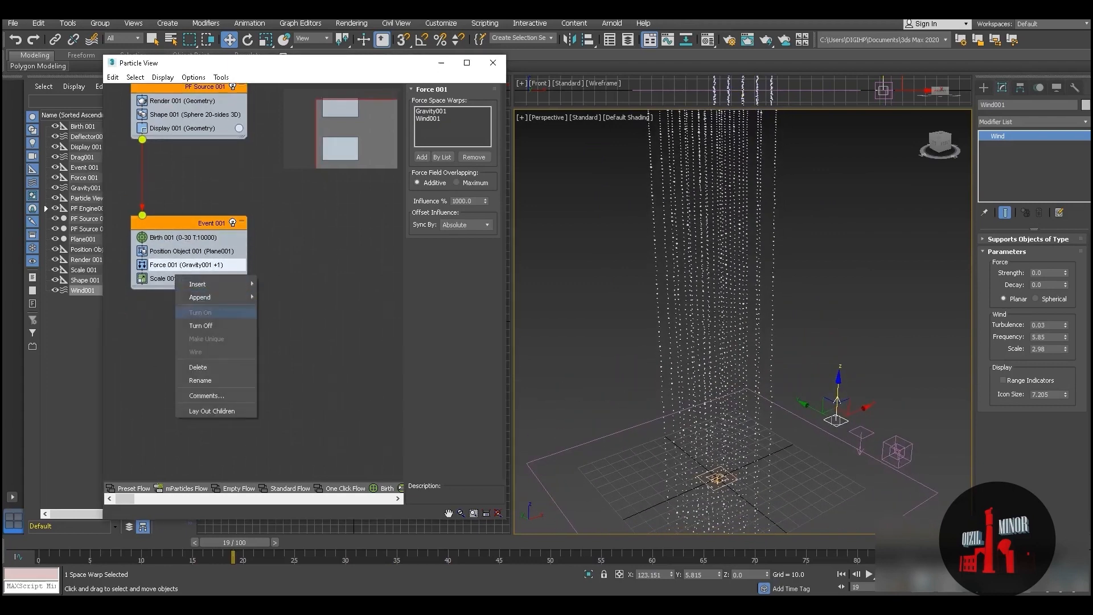
pyautogui.moveTo(216, 296)
pyautogui.moveTo(290, 310)
pyautogui.click(354, 323)
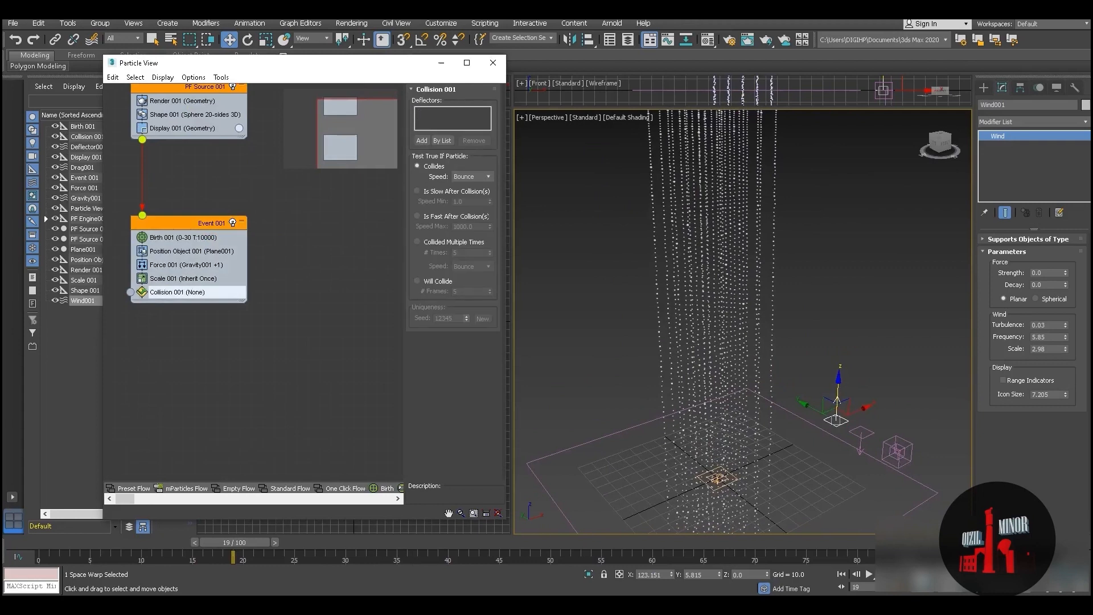
pyautogui.moveTo(271, 342); pyautogui.dragTo(288, 298, button='middle')
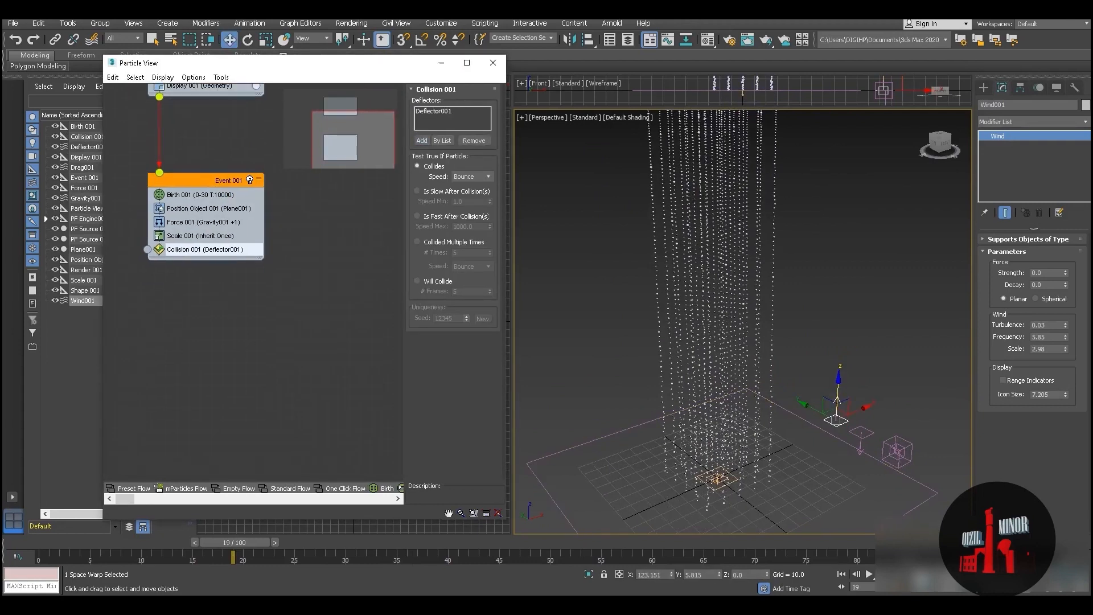
# Append a Spawn test to Event 001, place it above the Collision test and open its settings
pyautogui.moveTo(740, 285); pyautogui.dragTo(736, 339, button='middle')
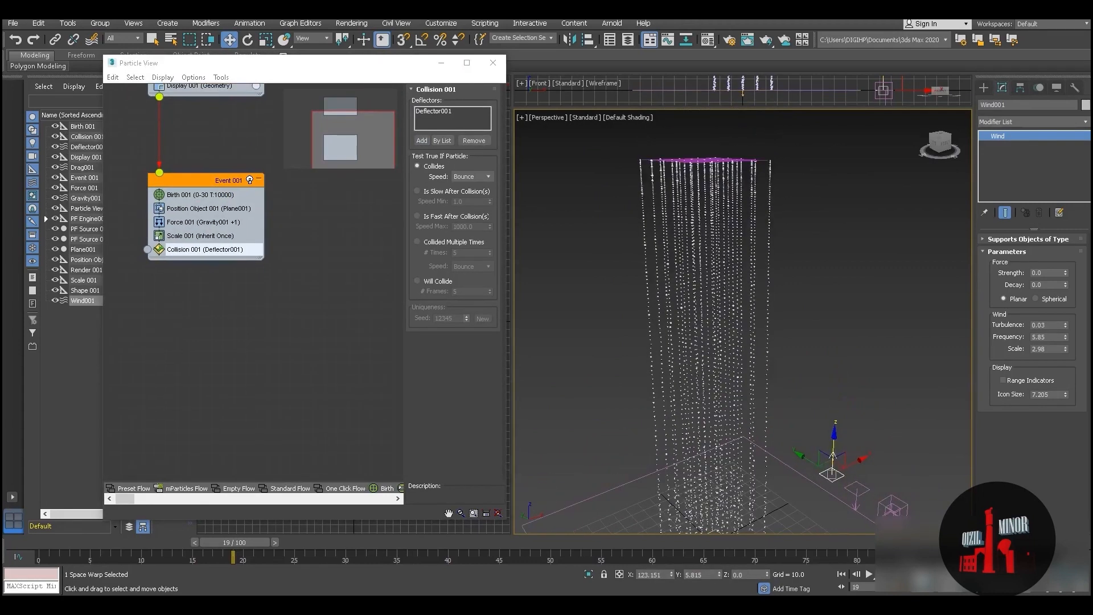
pyautogui.rightClick(185, 233)
pyautogui.moveTo(222, 239)
pyautogui.moveTo(298, 254)
pyautogui.click(376, 434)
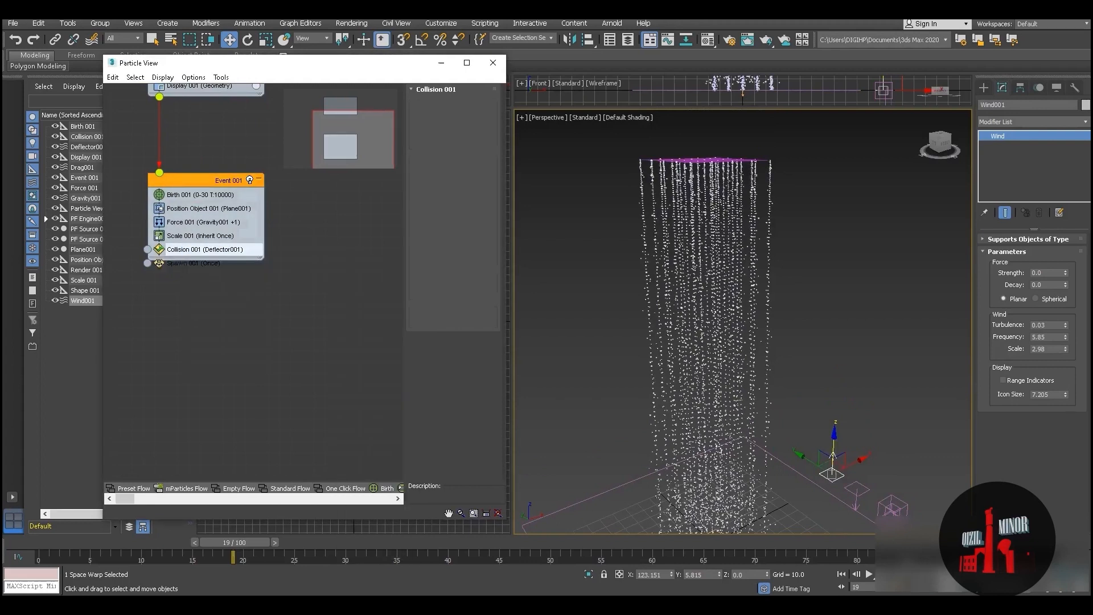
pyautogui.moveTo(199, 249); pyautogui.dragTo(200, 268)
pyautogui.click(196, 249)
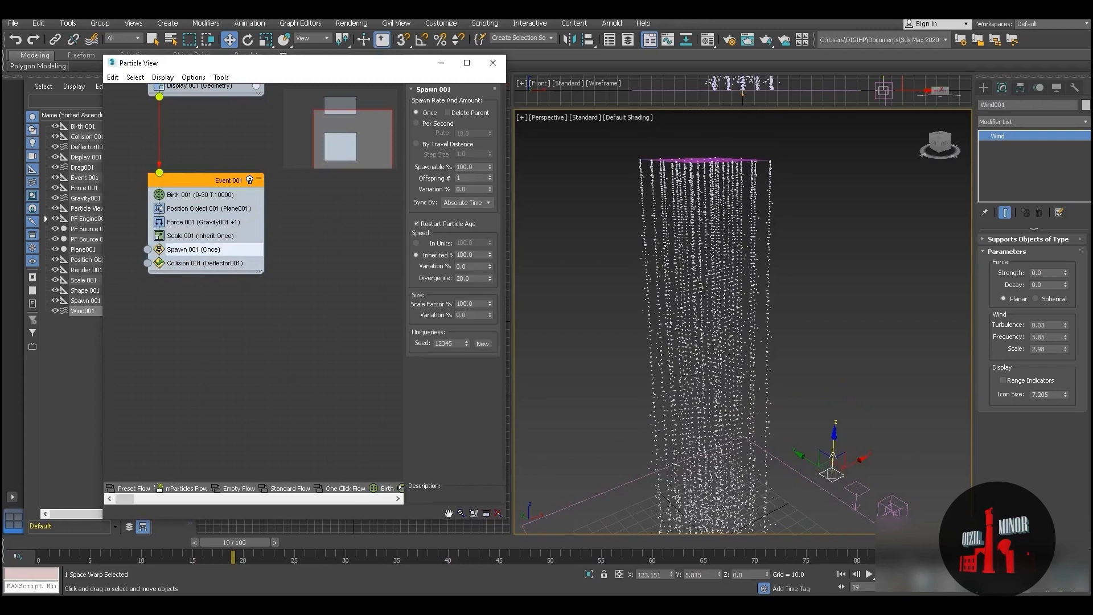
# Set the Spawn test's offspring to 8, inherited speed to 109% with 72% variation, and divergence to 7
pyautogui.moveTo(489, 177); pyautogui.dragTo(489, 163)
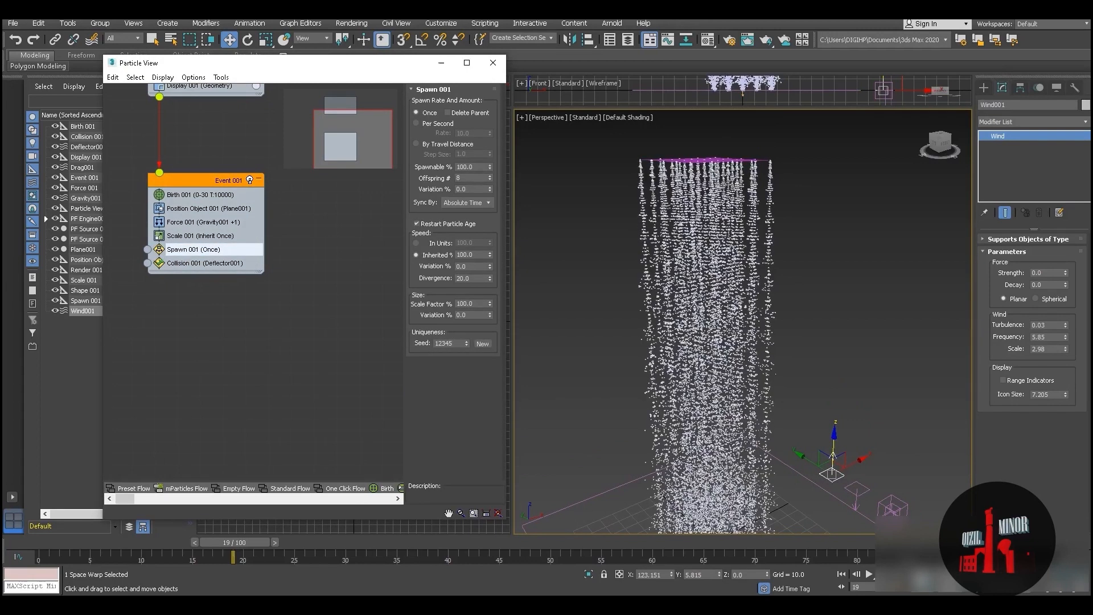
pyautogui.moveTo(489, 265)
pyautogui.mouseDown()
pyautogui.moveTo(489, 224)
pyautogui.moveTo(489, 301)
pyautogui.moveTo(490, 262)
pyautogui.mouseUp()
pyautogui.click(490, 253)
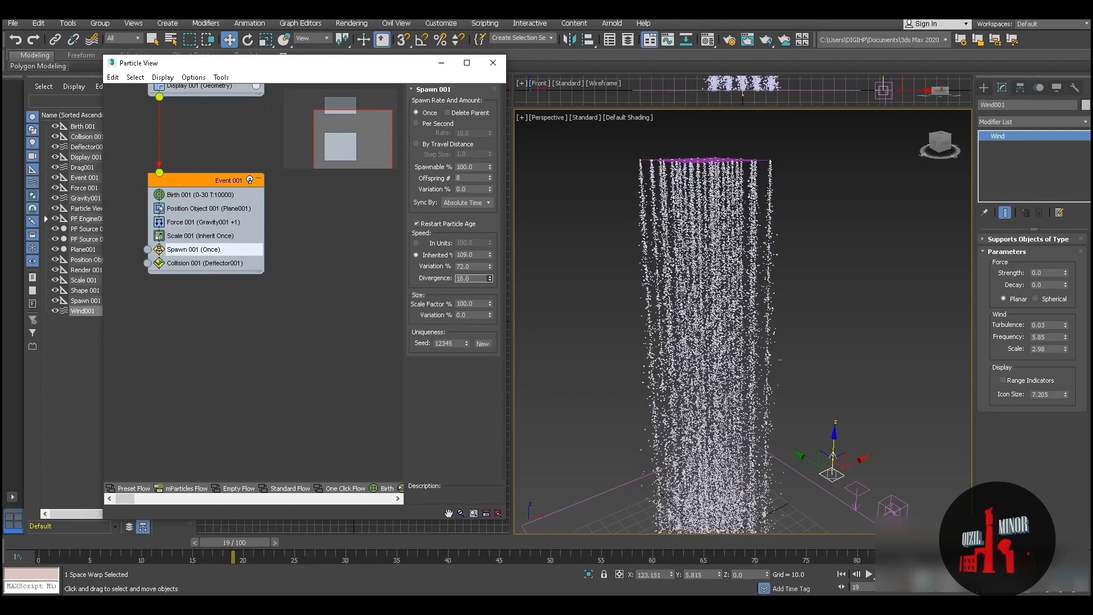
pyautogui.moveTo(489, 279); pyautogui.dragTo(489, 287)
# Go to frame 9 and set the Spawn test's offspring to 10 with 6% variation
pyautogui.moveTo(797, 341); pyautogui.dragTo(786, 273, button='middle')
pyautogui.scroll(3, 740, 319)
pyautogui.moveTo(740, 239); pyautogui.dragTo(711, 394, button='middle')
pyautogui.scroll(5, 740, 318)
pyautogui.scroll(-6, 689, 313)
pyautogui.scroll(4, 688, 313)
pyautogui.moveTo(672, 299); pyautogui.dragTo(743, 241, button='middle')
pyautogui.moveTo(234, 542); pyautogui.dragTo(137, 542)
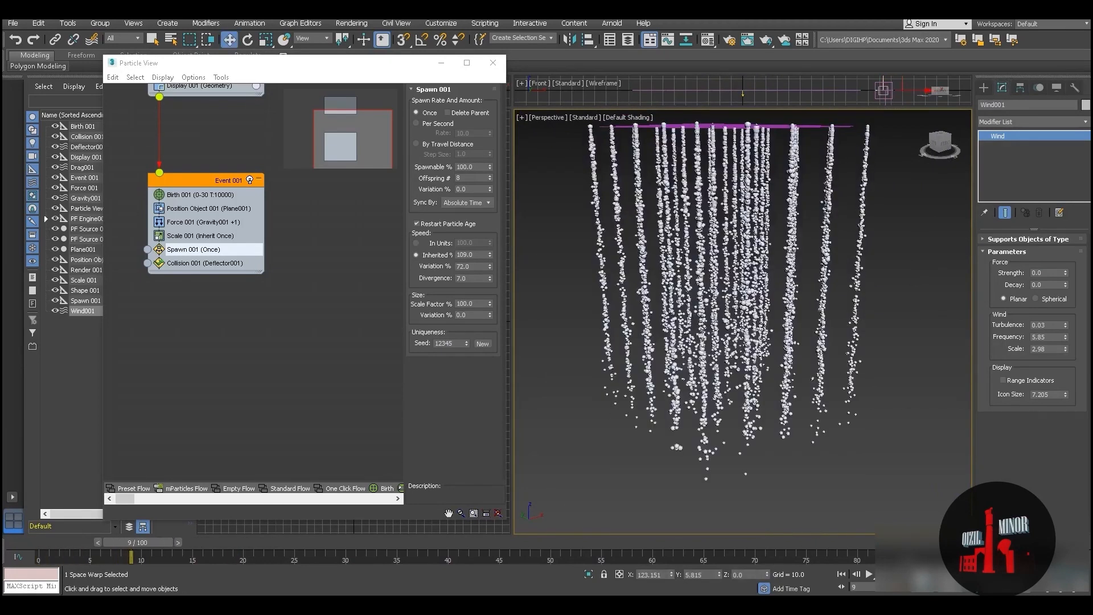
pyautogui.moveTo(489, 178); pyautogui.dragTo(490, 177)
# Reduce the Scale operator's scale factor to 8% on all axes and go to frame 17
pyautogui.click(200, 235)
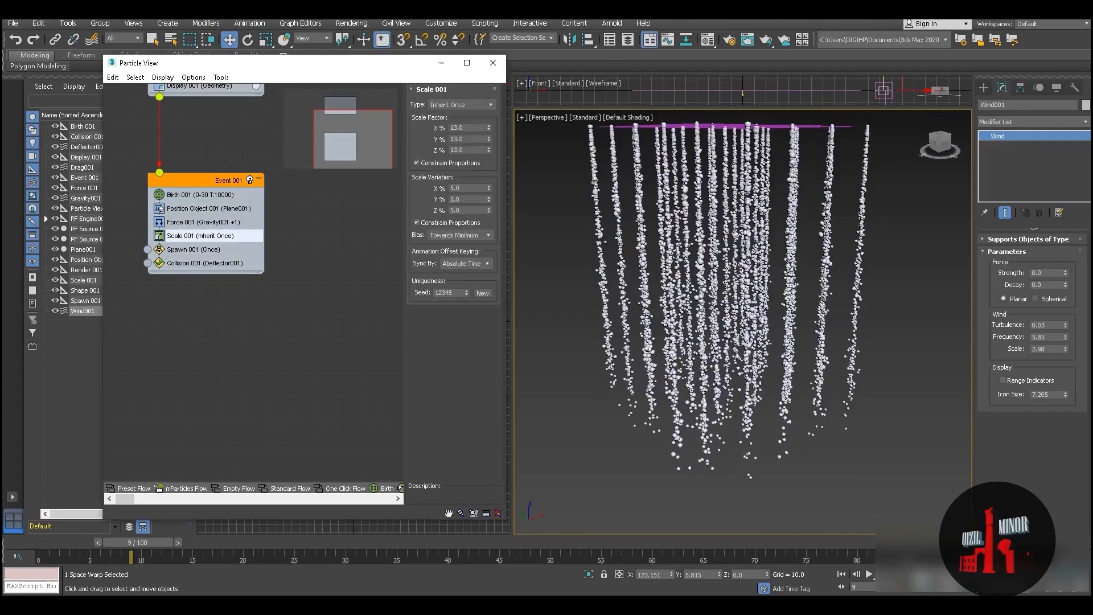
pyautogui.moveTo(488, 127); pyautogui.dragTo(488, 133)
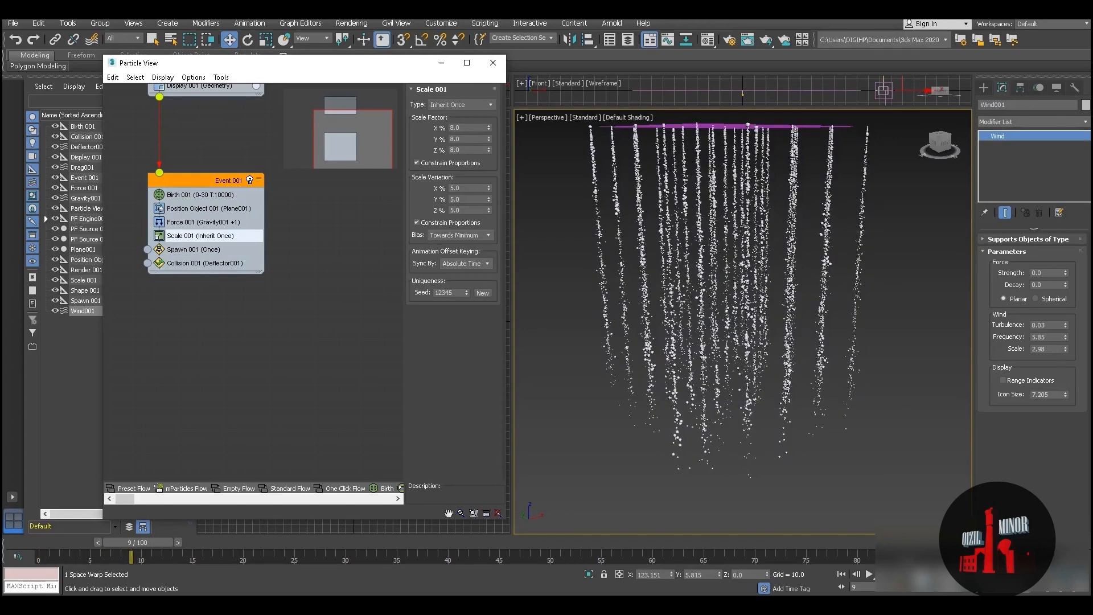
pyautogui.moveTo(48, 542); pyautogui.dragTo(215, 543)
pyautogui.moveTo(751, 305); pyautogui.dragTo(756, 117, button='middle')
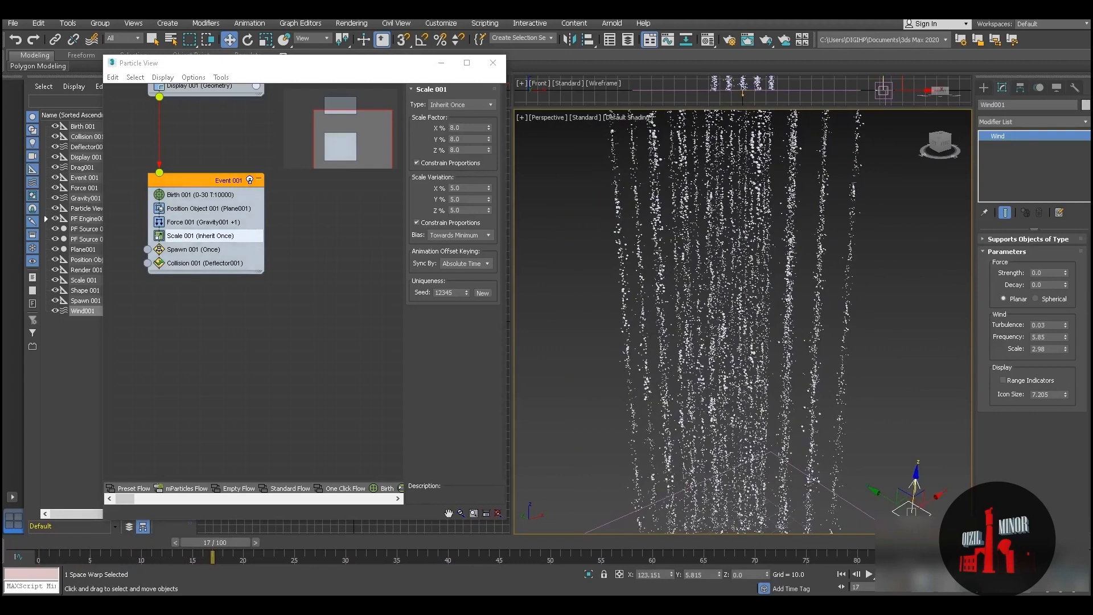
# Set the divergence of the Spawn test in Event 001 to 3.5
pyautogui.click(194, 249)
pyautogui.moveTo(490, 278); pyautogui.dragTo(489, 296)
pyautogui.moveTo(740, 273); pyautogui.dragTo(749, 410, button='middle')
pyautogui.moveTo(490, 278); pyautogui.dragTo(489, 258)
pyautogui.moveTo(742, 466); pyautogui.dragTo(737, 188, button='middle')
pyautogui.moveTo(740, 409); pyautogui.dragTo(738, 225, button='middle')
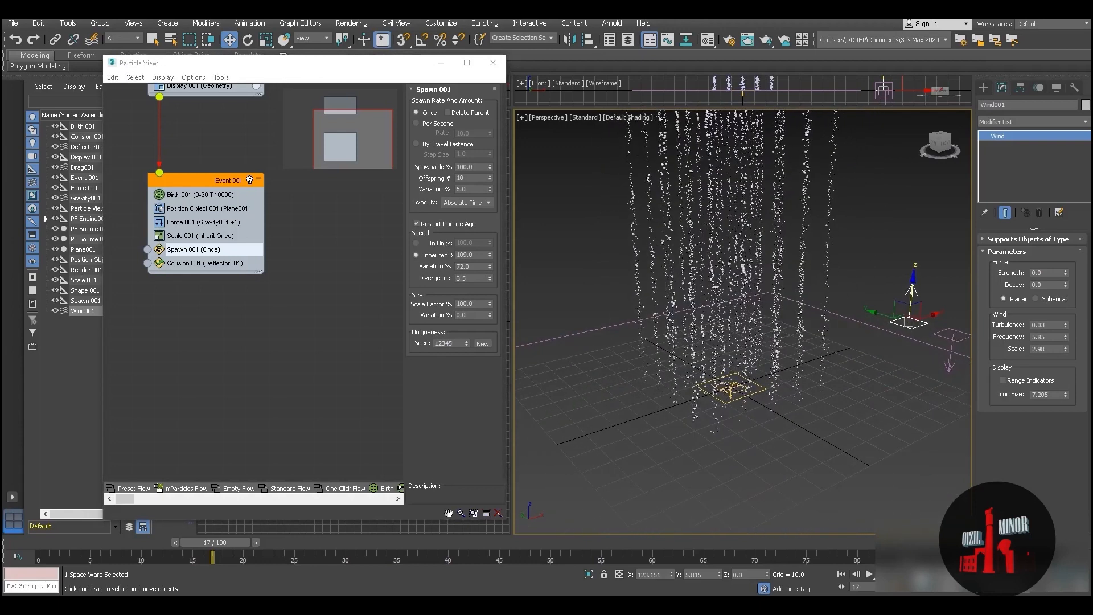
# Create a new event containing a Spawn test below Event 001 and wire the Collision test's output to it
pyautogui.moveTo(307, 319); pyautogui.dragTo(313, 294, button='middle')
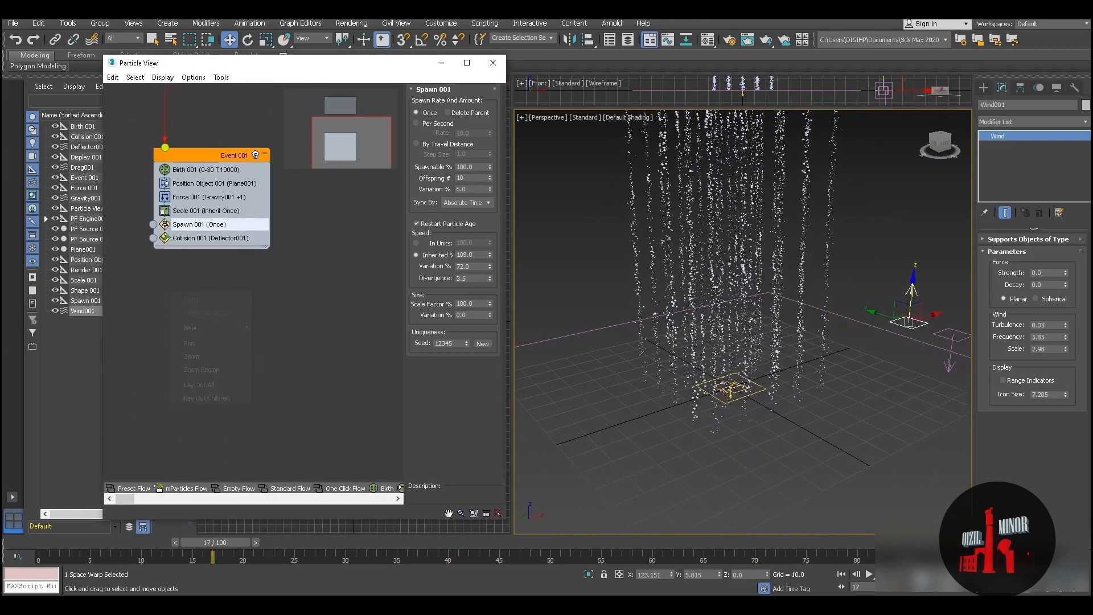
pyautogui.rightClick(172, 293)
pyautogui.moveTo(190, 328)
pyautogui.moveTo(282, 367)
pyautogui.click(364, 494)
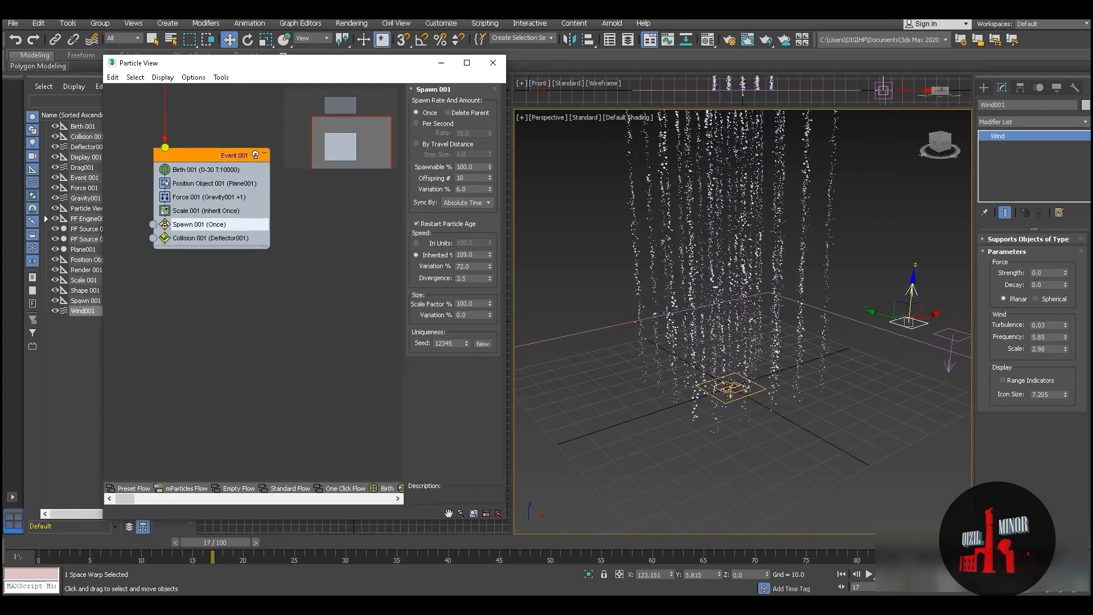
pyautogui.moveTo(153, 238); pyautogui.dragTo(207, 292)
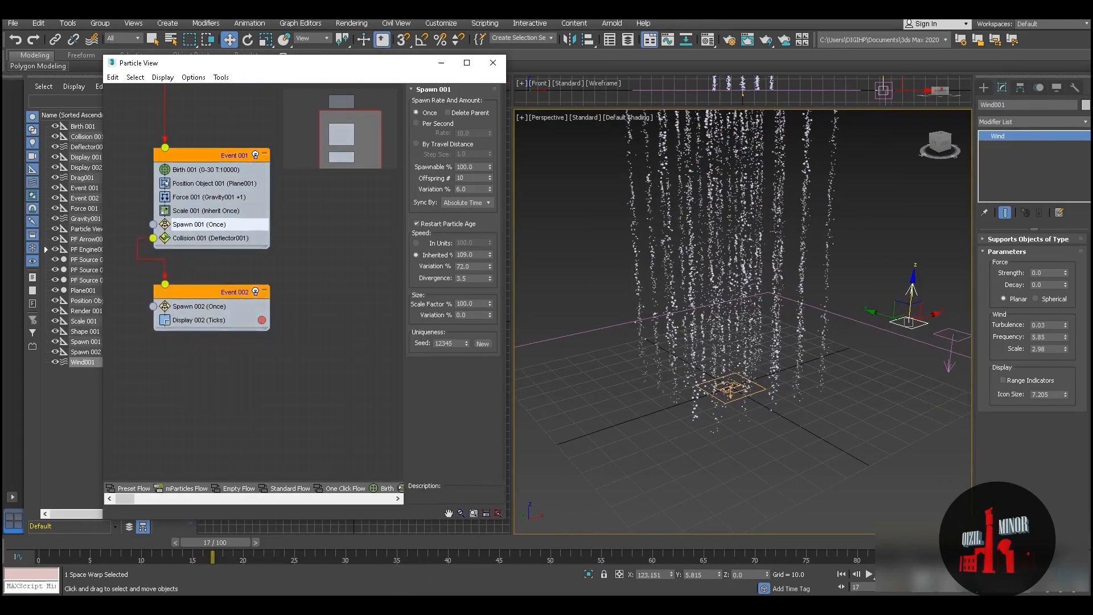
# Set the offspring of the Spawn test in Event 002 to 30 with 16% variation
pyautogui.moveTo(212, 294); pyautogui.dragTo(192, 287, button='middle')
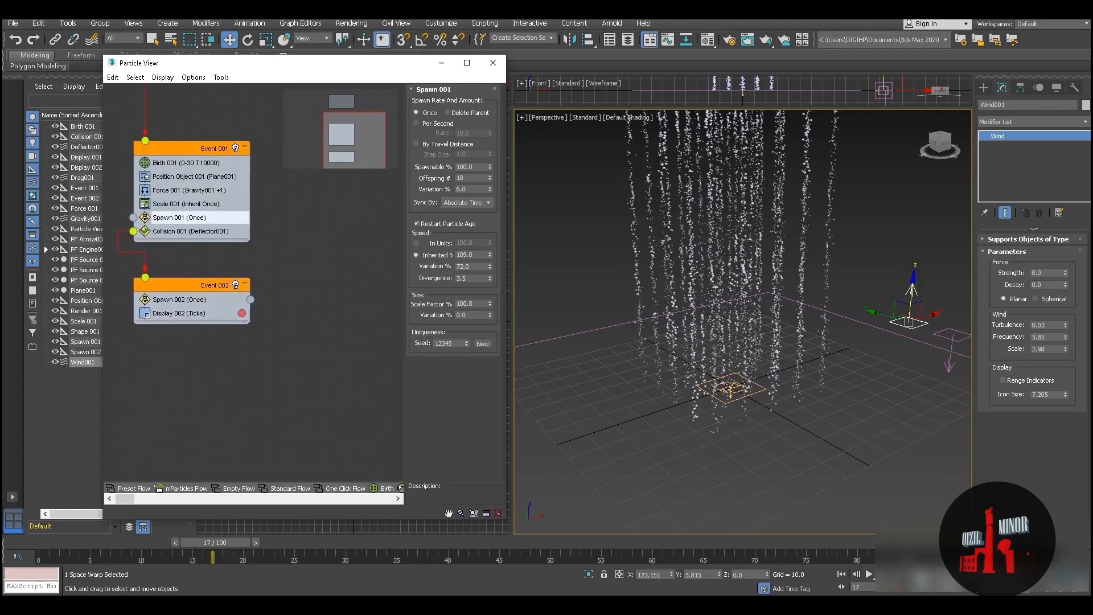
pyautogui.click(179, 299)
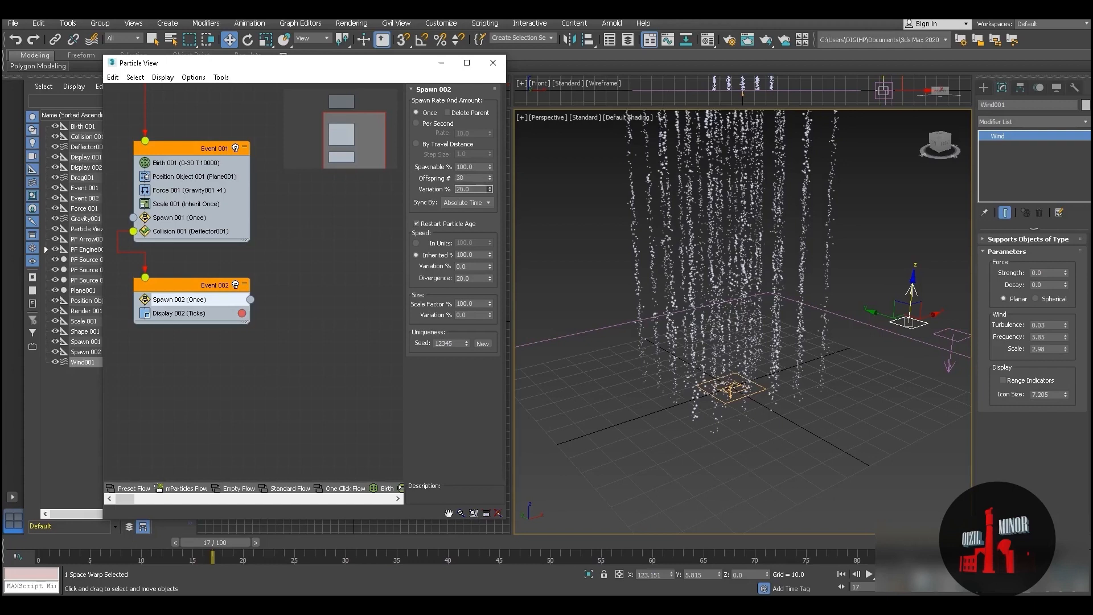
# Draw a square plane about 48.5 units wide on the ground grid and centre it at X 0, Y 0
pyautogui.moveTo(682, 451); pyautogui.dragTo(690, 436, button='middle')
pyautogui.scroll(-3, 690, 437)
pyautogui.keyDown('ctrl'); pyautogui.rightClick(648, 410); pyautogui.keyUp('ctrl')
pyautogui.click(678, 383)
pyautogui.keyDown('ctrl'); pyautogui.moveTo(679, 408); pyautogui.dragTo(704, 423); pyautogui.keyUp('ctrl')
pyautogui.press('w')
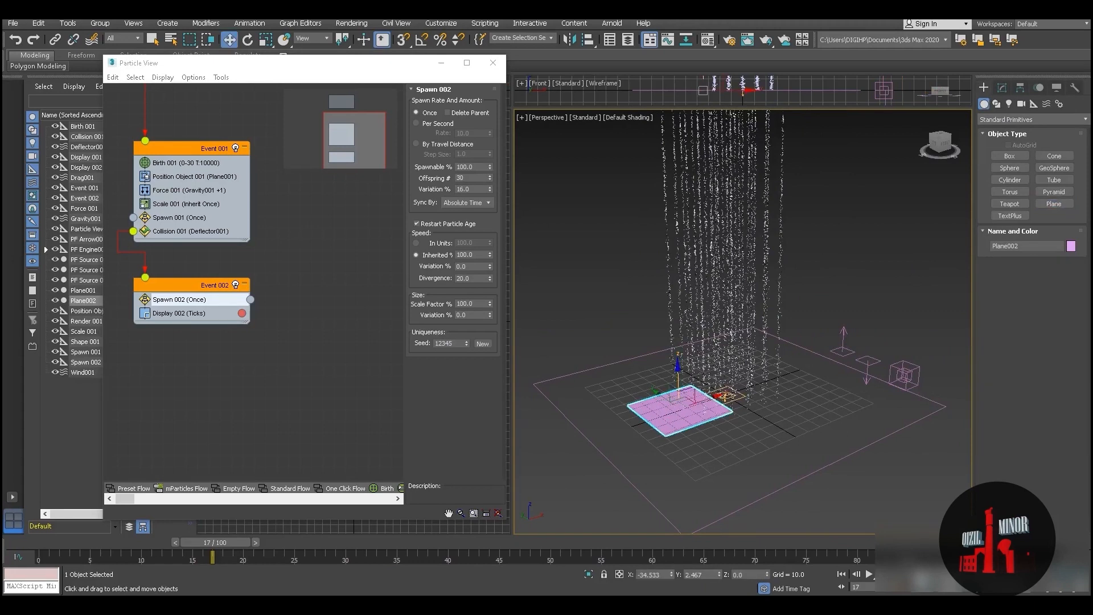
pyautogui.rightClick(671, 574)
pyautogui.rightClick(719, 574)
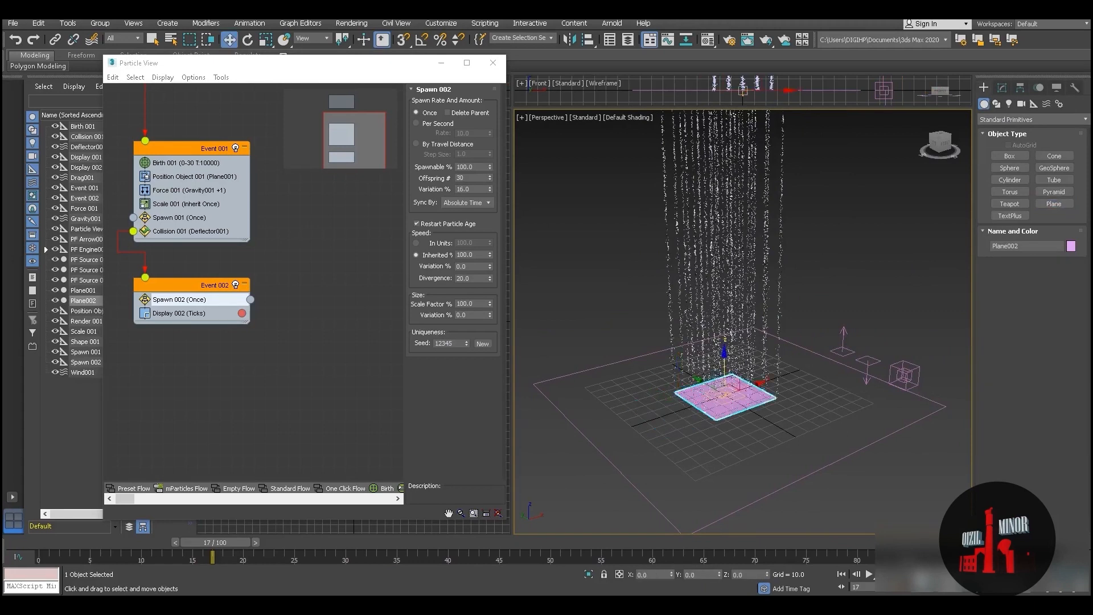
# Set the ground plane's length and width to 180 and change its object colour to grey
pyautogui.click(1002, 88)
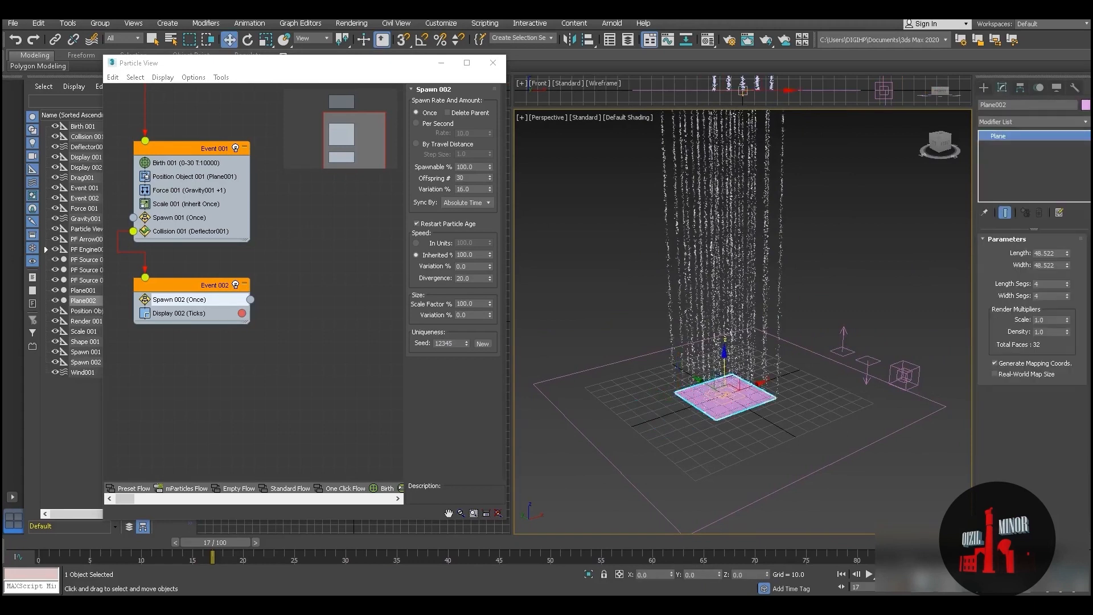
pyautogui.write('180')
pyautogui.press('Tab')
pyautogui.write('1')
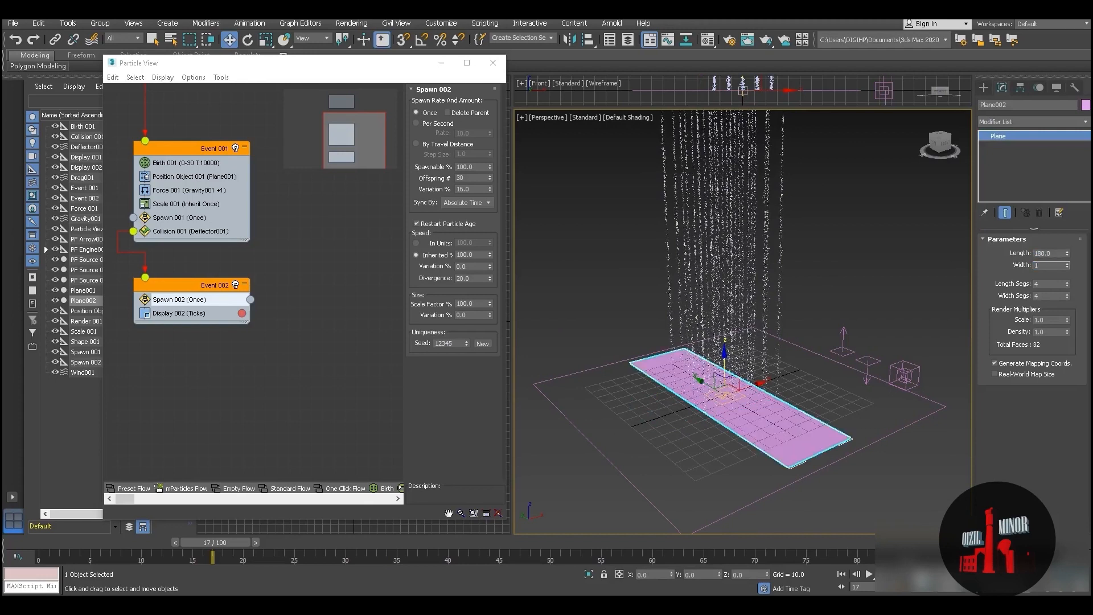
pyautogui.write('80')
pyautogui.press('Return')
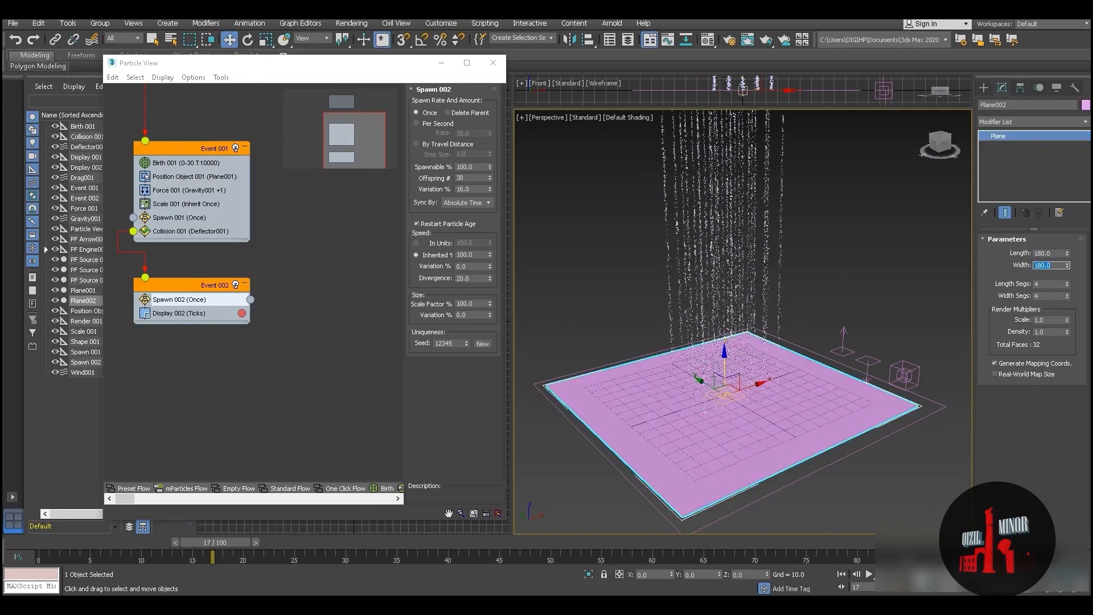
pyautogui.click(1085, 105)
pyautogui.click(605, 368)
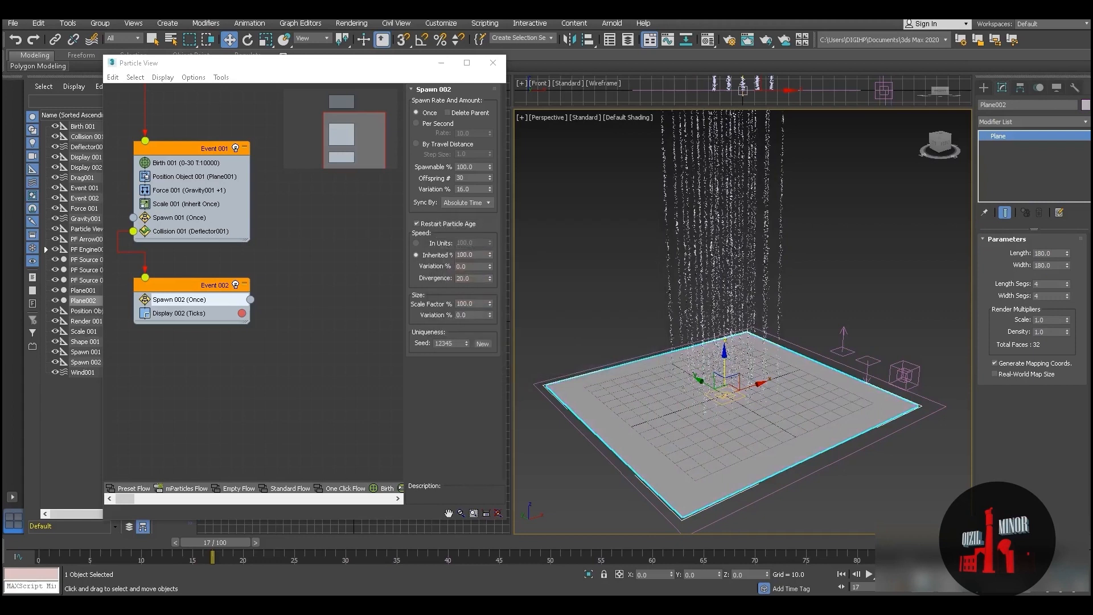
# Assign the first sample material to the ground plane and darken its diffuse colour to a near-black grey
pyautogui.scroll(5, 713, 410)
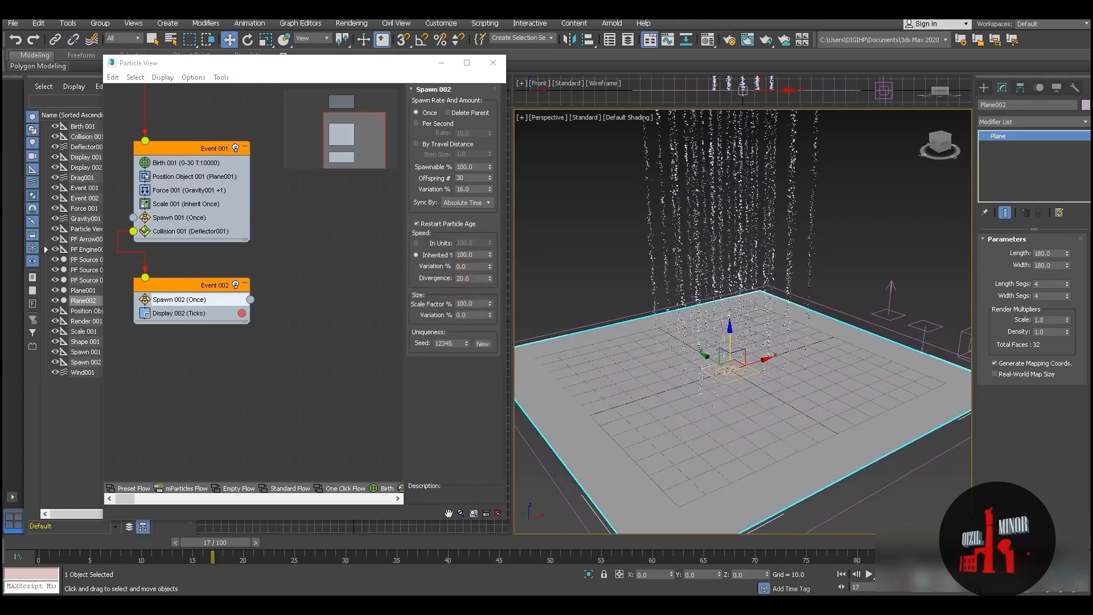
pyautogui.press('m')
pyautogui.moveTo(174, 118); pyautogui.dragTo(545, 354)
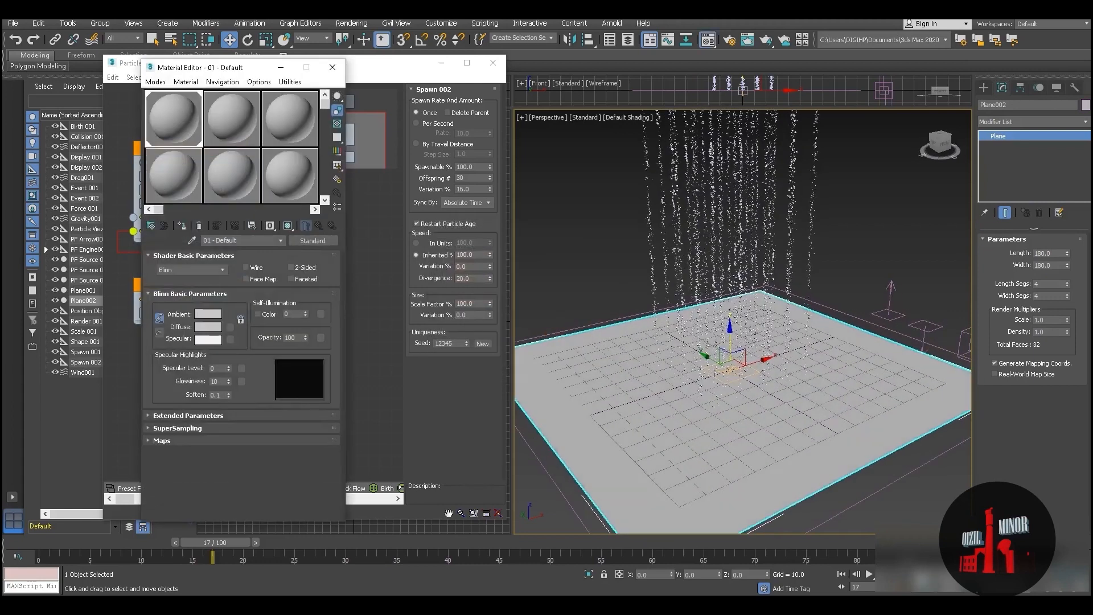
pyautogui.click(208, 327)
pyautogui.moveTo(335, 130); pyautogui.dragTo(336, 92)
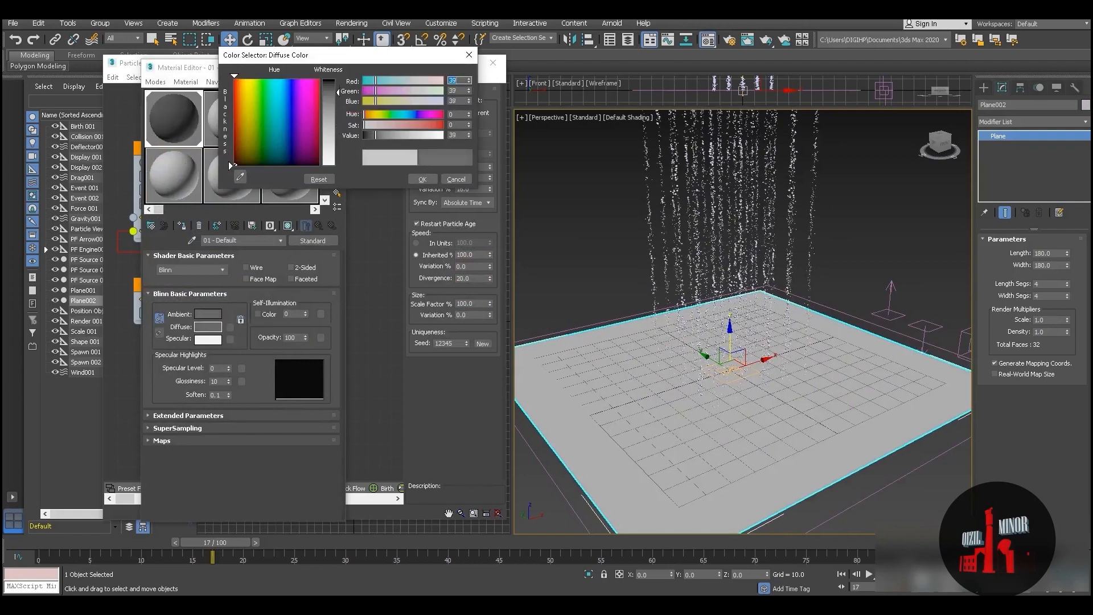
pyautogui.click(423, 179)
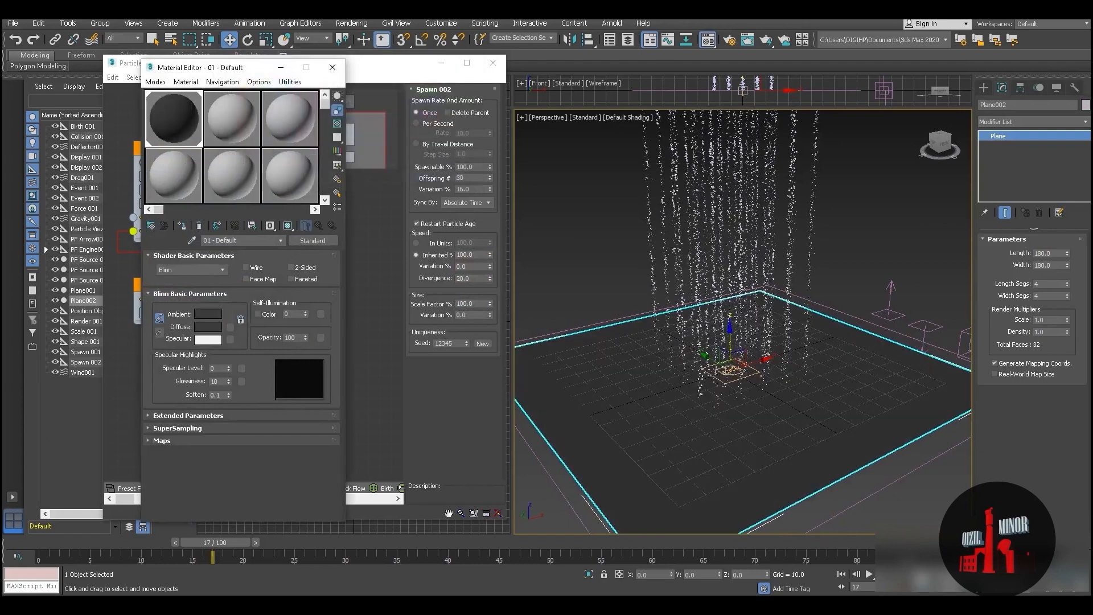
# Close the Material Editor and hide the home grid in the perspective view
pyautogui.press('g')
pyautogui.click(668, 120)
pyautogui.click(333, 67)
pyautogui.keyDown('alt'); pyautogui.moveTo(740, 353); pyautogui.dragTo(733, 355, button='middle'); pyautogui.keyUp('alt')
pyautogui.press('g')
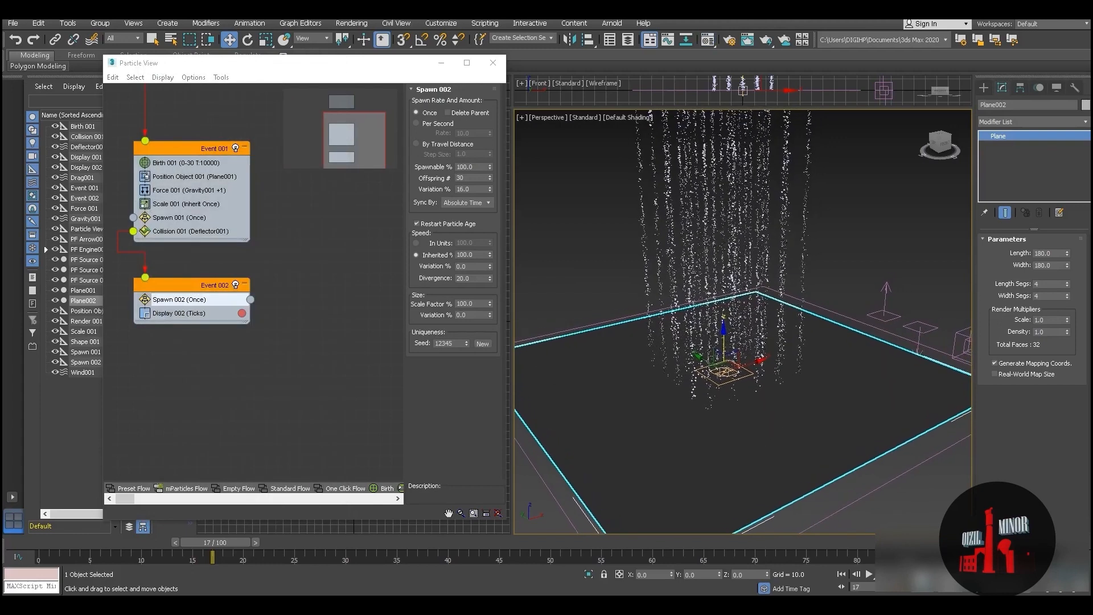
# Create a new event with a Speed By Surface operator beside Event 002 and wire the Spawn test's output to it
pyautogui.moveTo(307, 256); pyautogui.dragTo(314, 371, button='middle')
pyautogui.click(196, 127)
pyautogui.moveTo(740, 365); pyautogui.dragTo(737, 313, button='middle')
pyautogui.moveTo(319, 347); pyautogui.dragTo(304, 240, button='middle')
pyautogui.rightClick(283, 314)
pyautogui.moveTo(319, 349)
pyautogui.moveTo(401, 375)
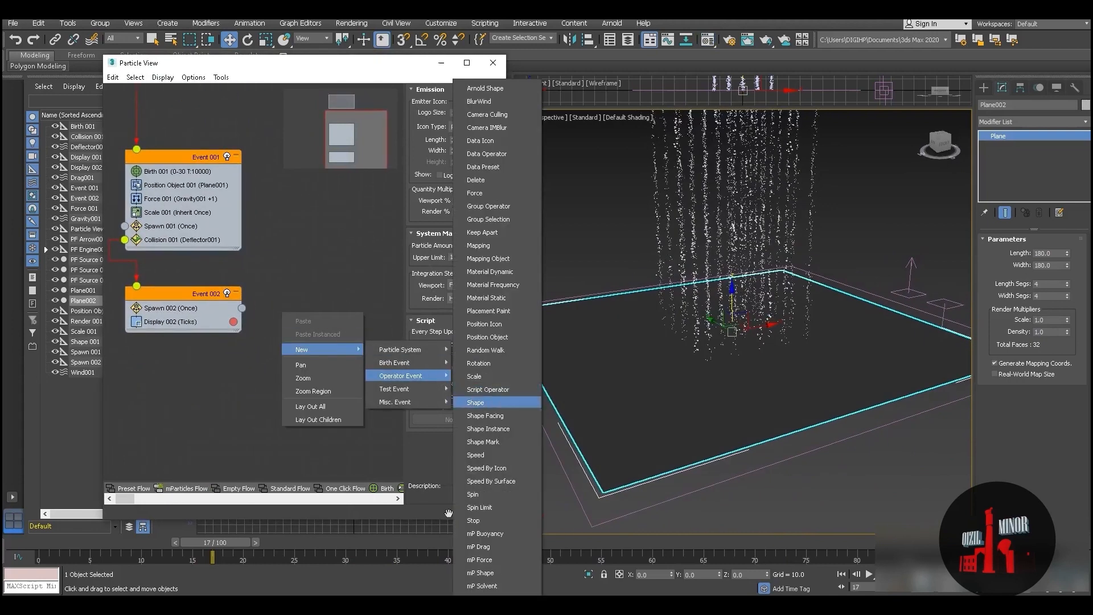
pyautogui.click(491, 481)
pyautogui.moveTo(353, 323); pyautogui.dragTo(340, 339)
# Assign the ground plane as the Speed By Surface operator's surface geometry and set its direction to Parallel To Surface
pyautogui.click(336, 354)
pyautogui.click(567, 357)
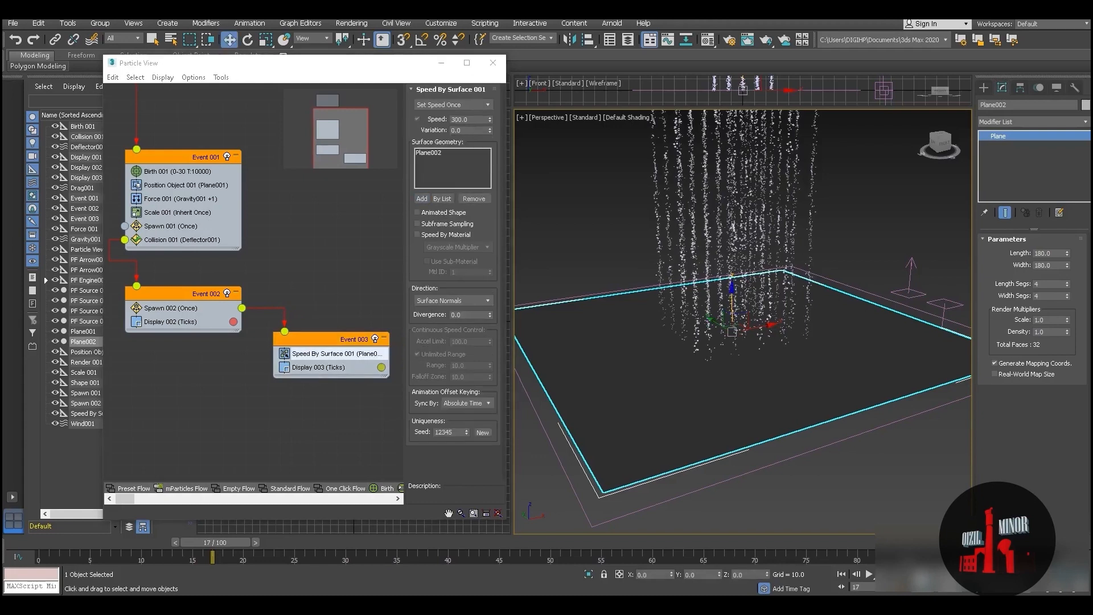
pyautogui.doubleClick(460, 120)
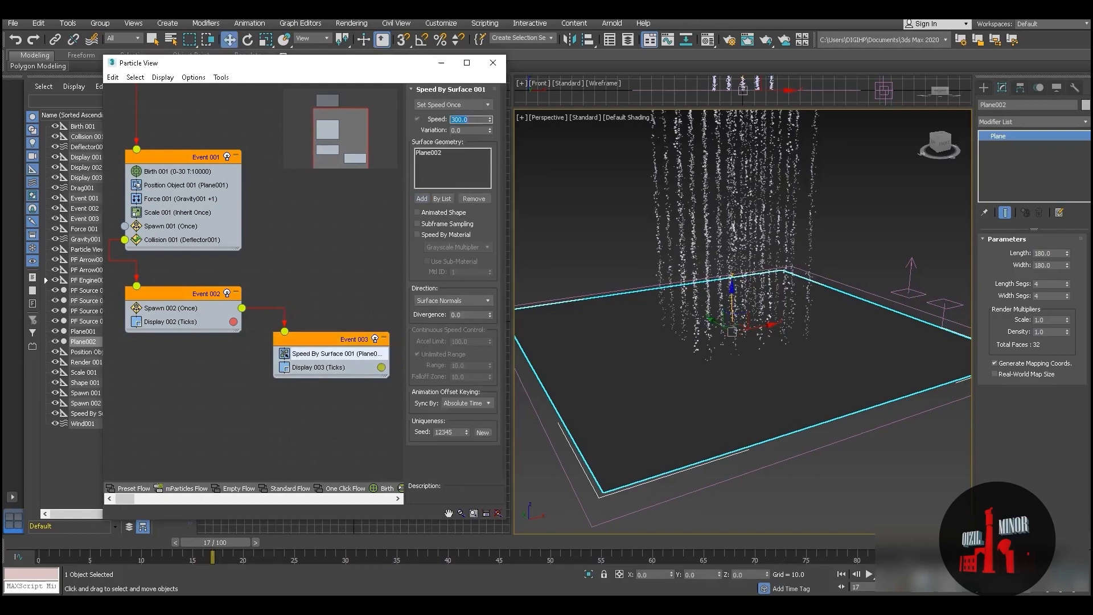
pyautogui.click(453, 300)
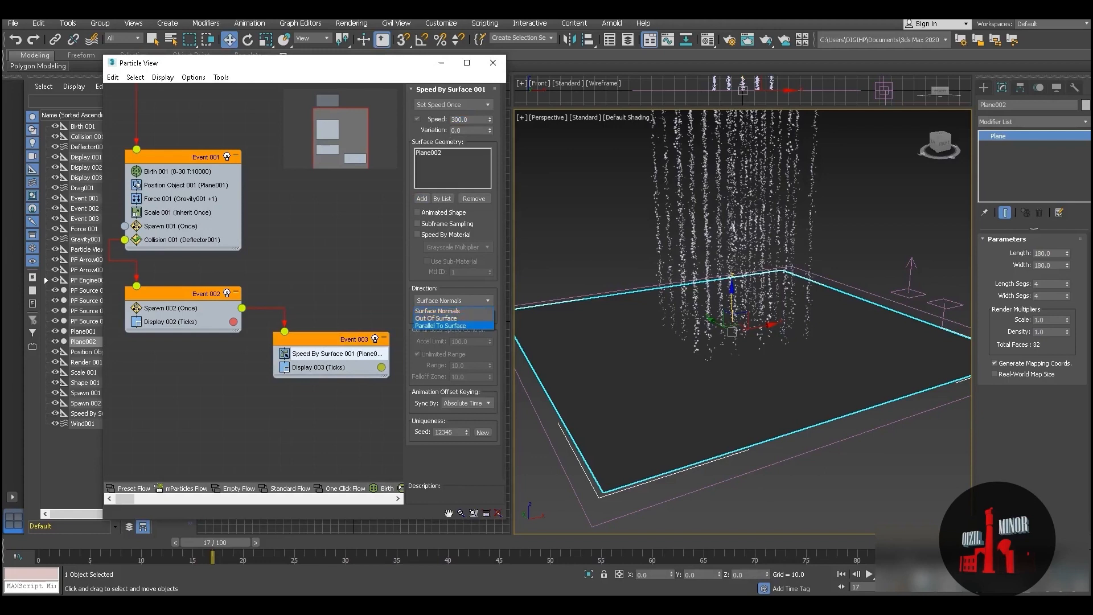
pyautogui.click(440, 326)
# Set the Speed By Surface operator in Event 003 to speed 200, variation 100 and divergence 10
pyautogui.moveTo(215, 543); pyautogui.dragTo(234, 542)
pyautogui.doubleClick(460, 120)
pyautogui.press('Tab')
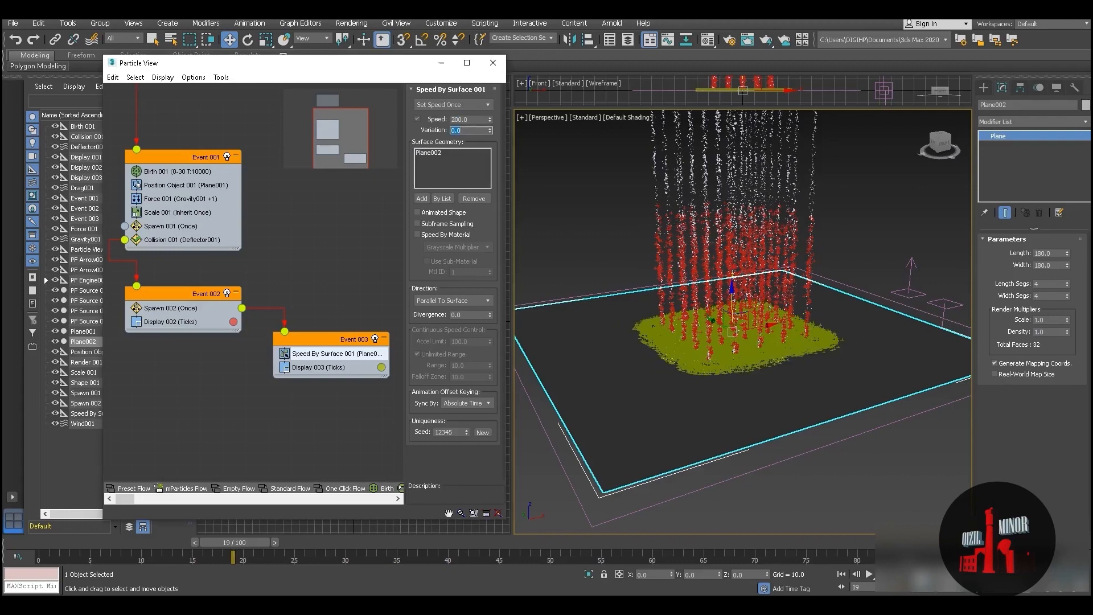
pyautogui.press('Return')
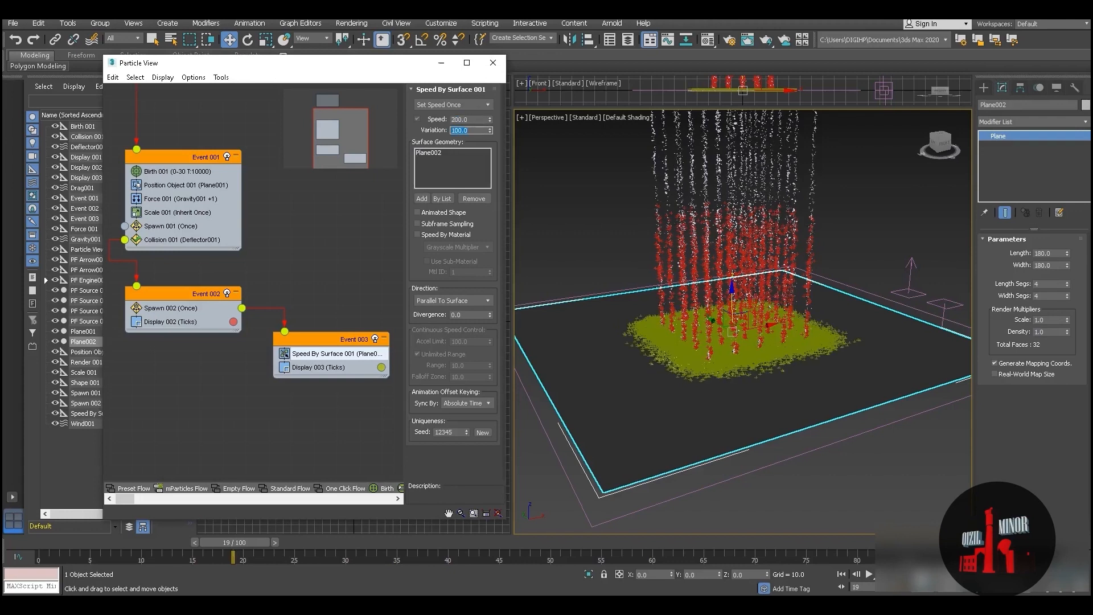
pyautogui.doubleClick(460, 315)
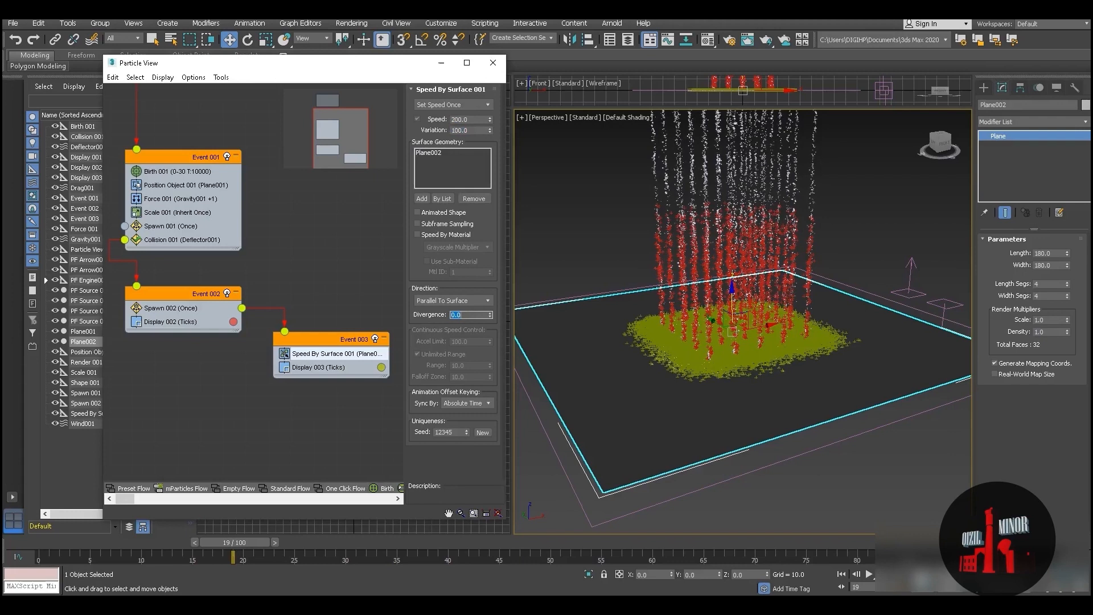
pyautogui.write('25')
pyautogui.press('Return')
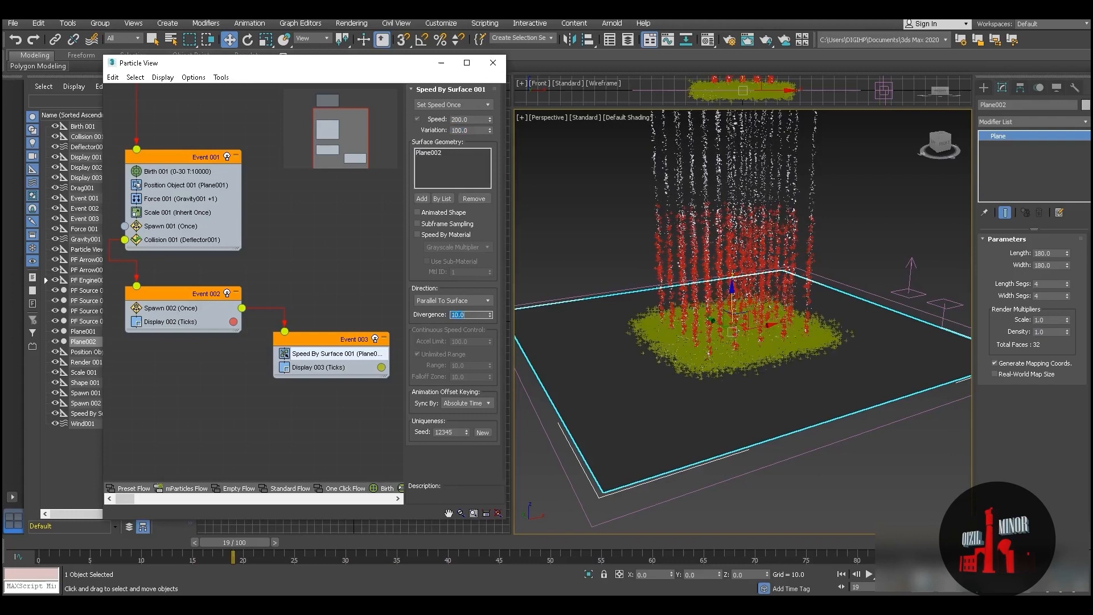
pyautogui.moveTo(739, 319); pyautogui.dragTo(723, 324, button='middle')
pyautogui.moveTo(234, 542)
pyautogui.mouseDown()
pyautogui.moveTo(82, 541)
pyautogui.moveTo(226, 542)
pyautogui.mouseUp()
# Append a Force operator to Event 003 and assign Gravity001 as its space warp
pyautogui.moveTo(256, 342); pyautogui.dragTo(248, 264, button='middle')
pyautogui.rightClick(299, 285)
pyautogui.moveTo(341, 306)
pyautogui.moveTo(413, 305)
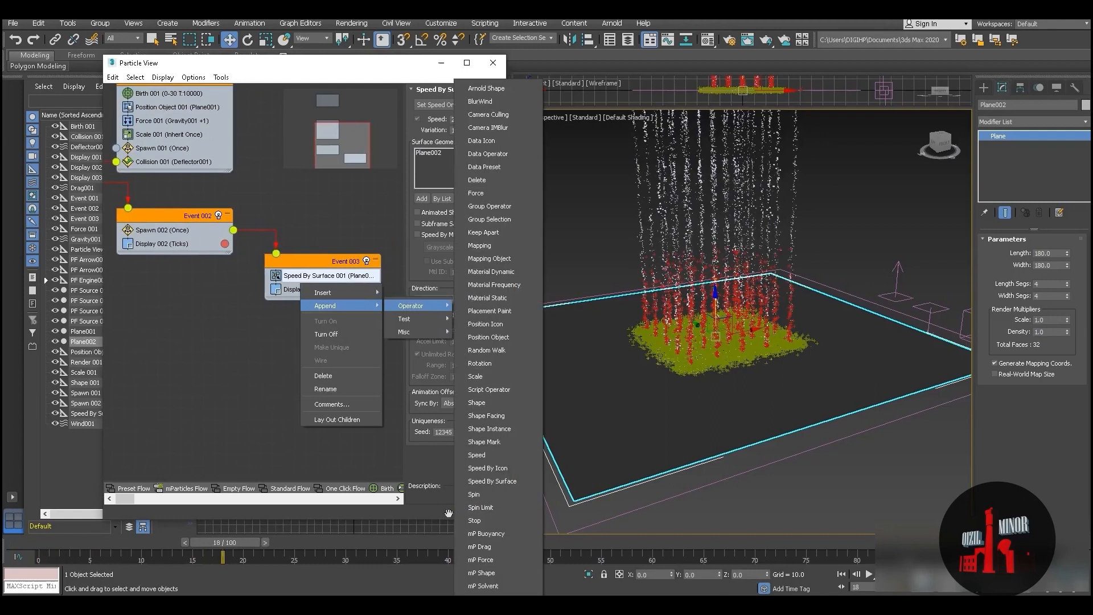
pyautogui.click(475, 193)
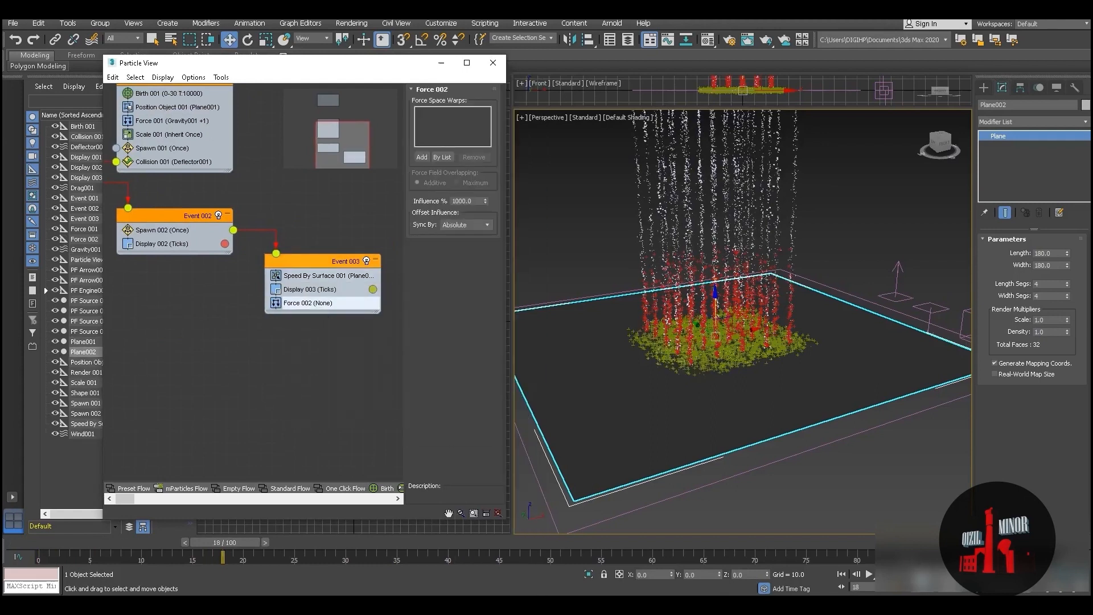
pyautogui.click(933, 310)
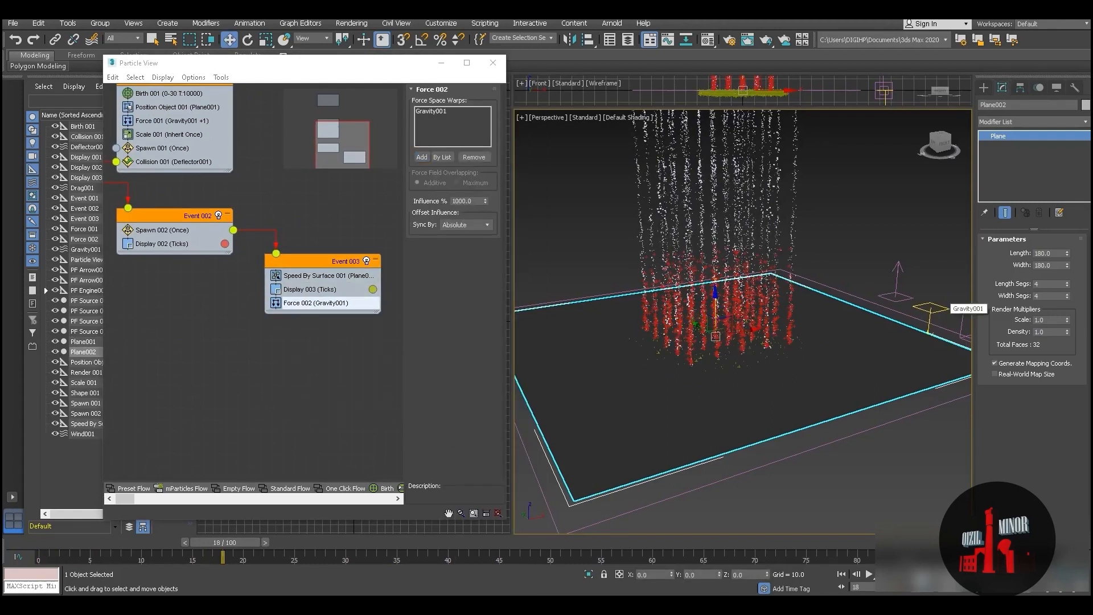
# Append a Collision test to Event 003 below the Force operator
pyautogui.rightClick(295, 305)
pyautogui.moveTo(342, 326)
pyautogui.moveTo(411, 340)
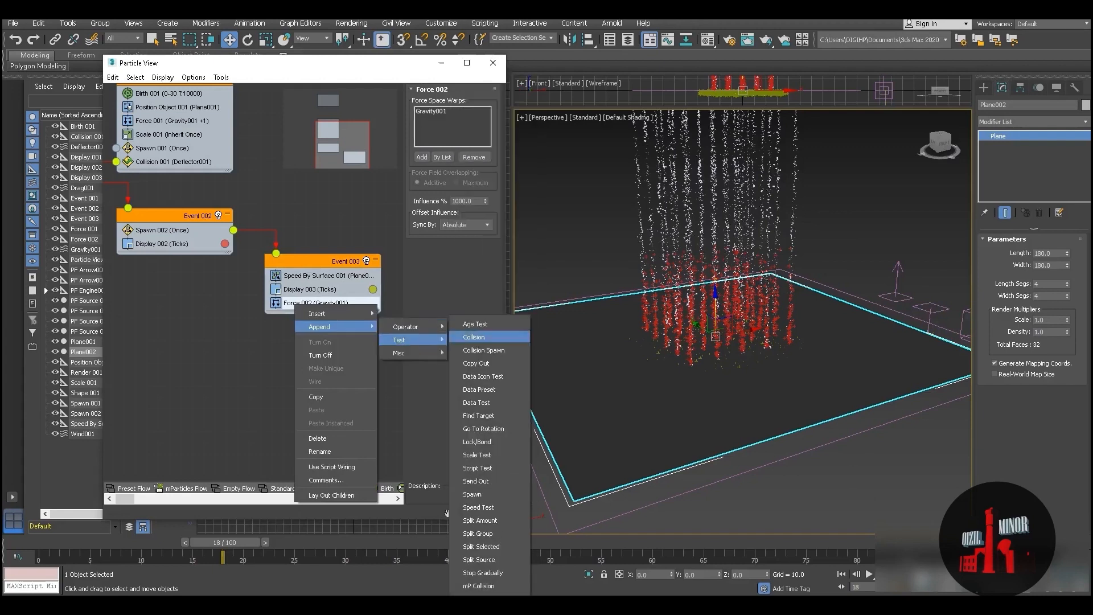
pyautogui.click(476, 336)
# Create a new event with a Stop operator below Event 003 and wire the Collision test's output to it
pyautogui.rightClick(208, 361)
pyautogui.moveTo(251, 398)
pyautogui.moveTo(333, 424)
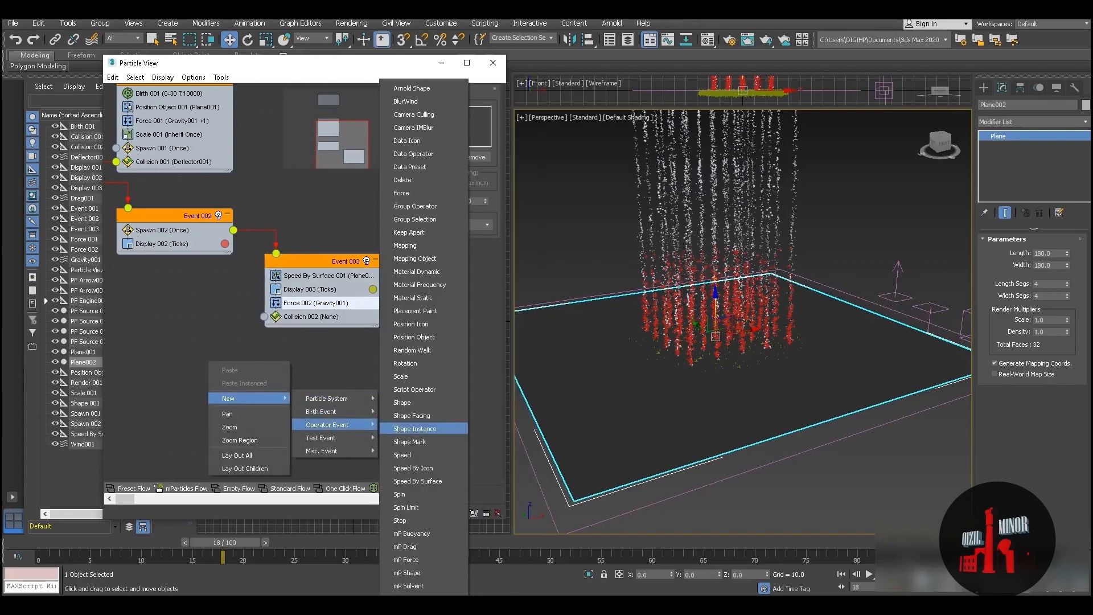
pyautogui.click(424, 520)
pyautogui.moveTo(262, 372); pyautogui.dragTo(224, 409)
pyautogui.moveTo(264, 316); pyautogui.dragTo(185, 402)
# Assign the ground deflector, Deflector001, to the Collision test in Event 003
pyautogui.click(311, 317)
pyautogui.click(421, 141)
pyautogui.click(740, 474)
# Append a Delete operator to Event 004 that removes particles by age with a life span of 14, and go to frame 29
pyautogui.scroll(-2, 239, 342)
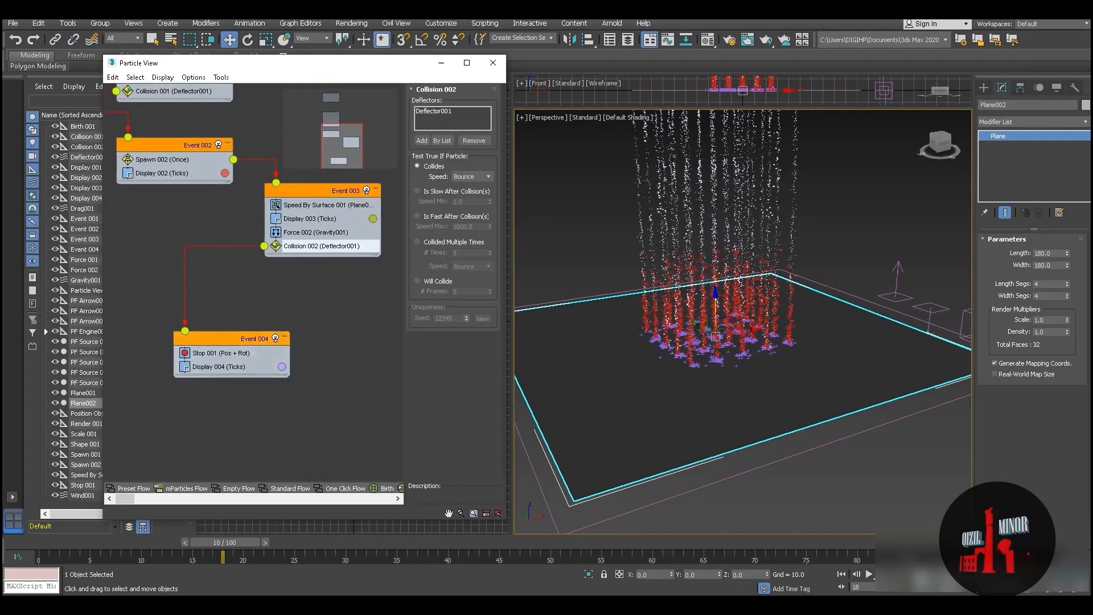
pyautogui.rightClick(209, 366)
pyautogui.moveTo(256, 384)
pyautogui.moveTo(317, 384)
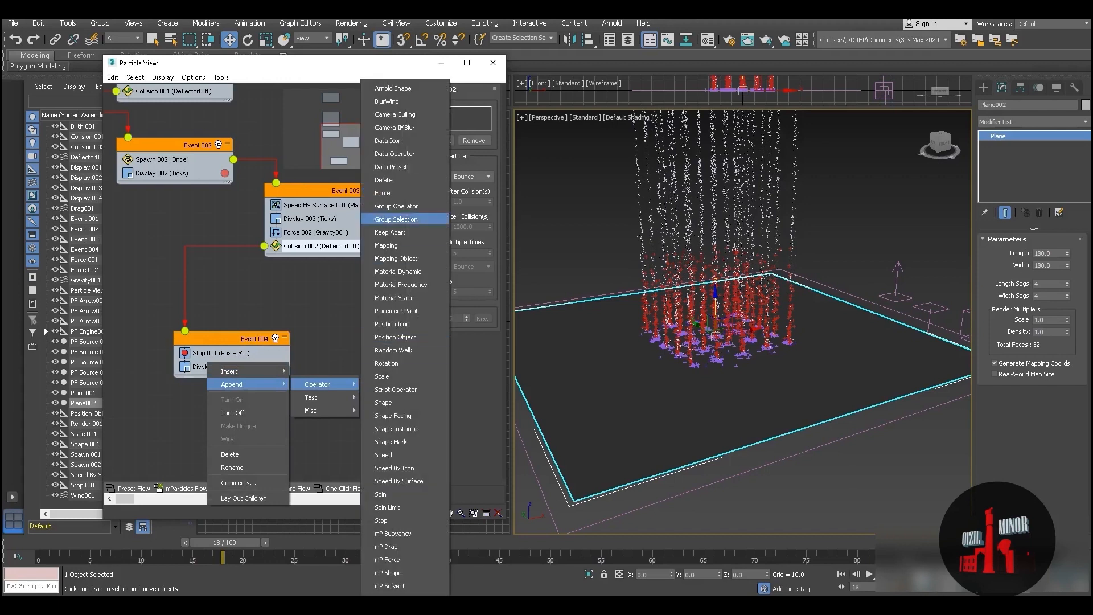
pyautogui.click(405, 179)
pyautogui.click(417, 135)
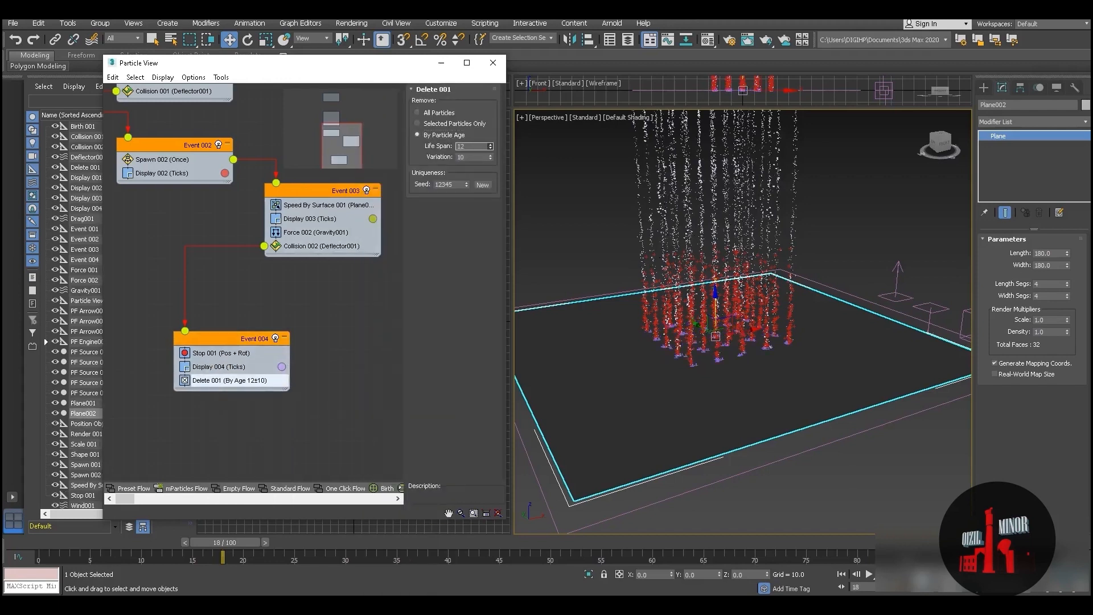
pyautogui.moveTo(224, 541); pyautogui.dragTo(331, 542)
pyautogui.press('w')
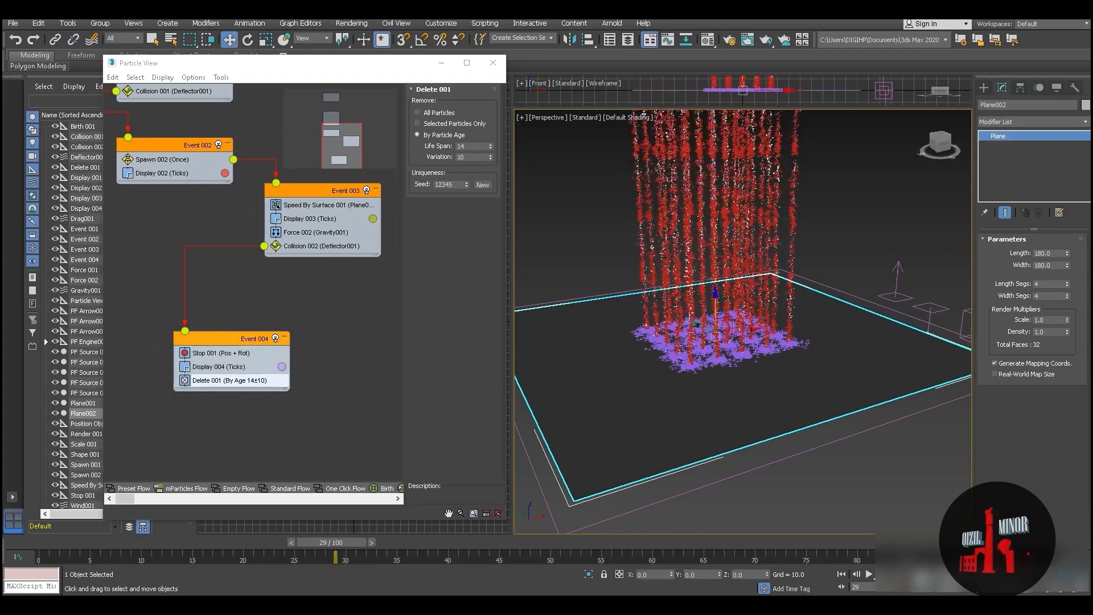
# Set the Speed By Surface speed in Event 003 to 300 and rearrange Event 002 and Event 004 in the graph
pyautogui.moveTo(222, 339); pyautogui.dragTo(222, 362)
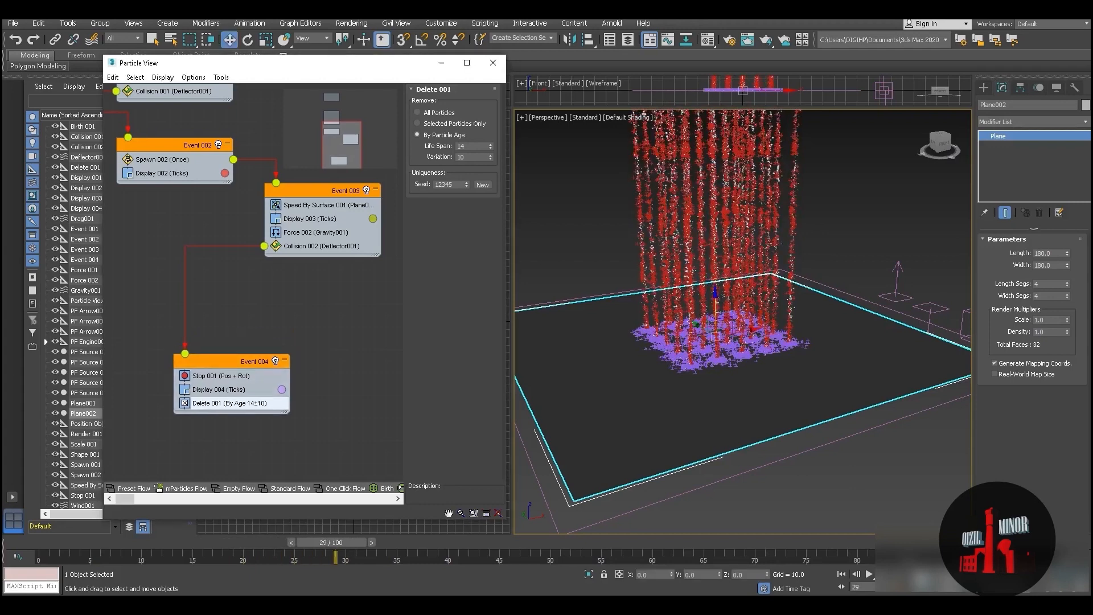
pyautogui.click(328, 205)
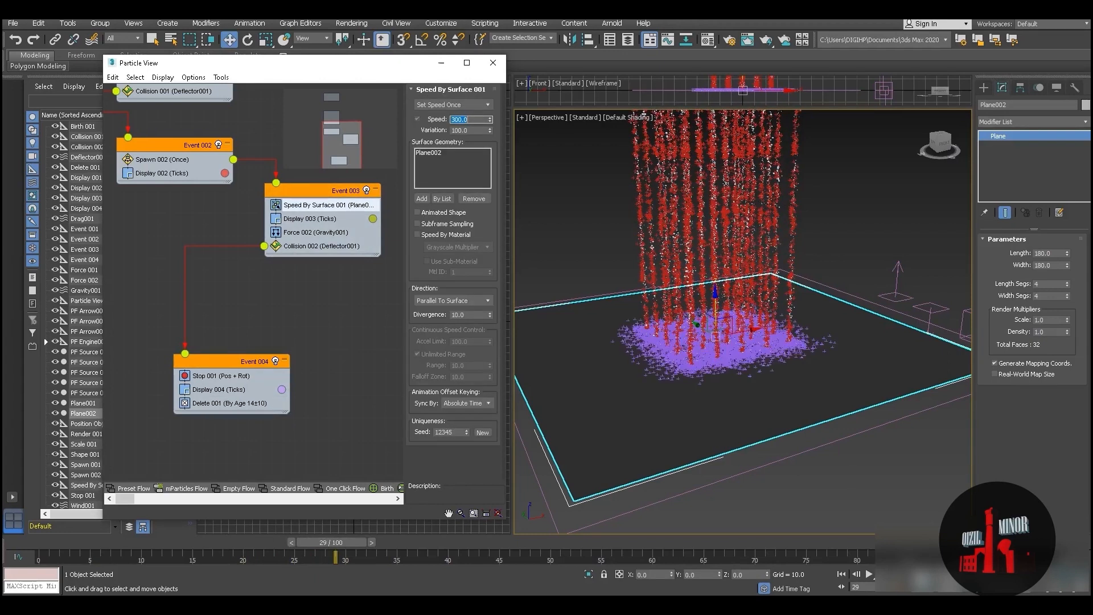
pyautogui.moveTo(222, 361); pyautogui.dragTo(246, 419)
pyautogui.moveTo(246, 419); pyautogui.dragTo(297, 422, button='middle')
pyautogui.moveTo(297, 422); pyautogui.dragTo(261, 353)
pyautogui.moveTo(199, 148); pyautogui.dragTo(177, 171)
# Append a Speed By Surface operator to Event 002
pyautogui.rightClick(172, 192)
pyautogui.moveTo(213, 213)
pyautogui.moveTo(283, 214)
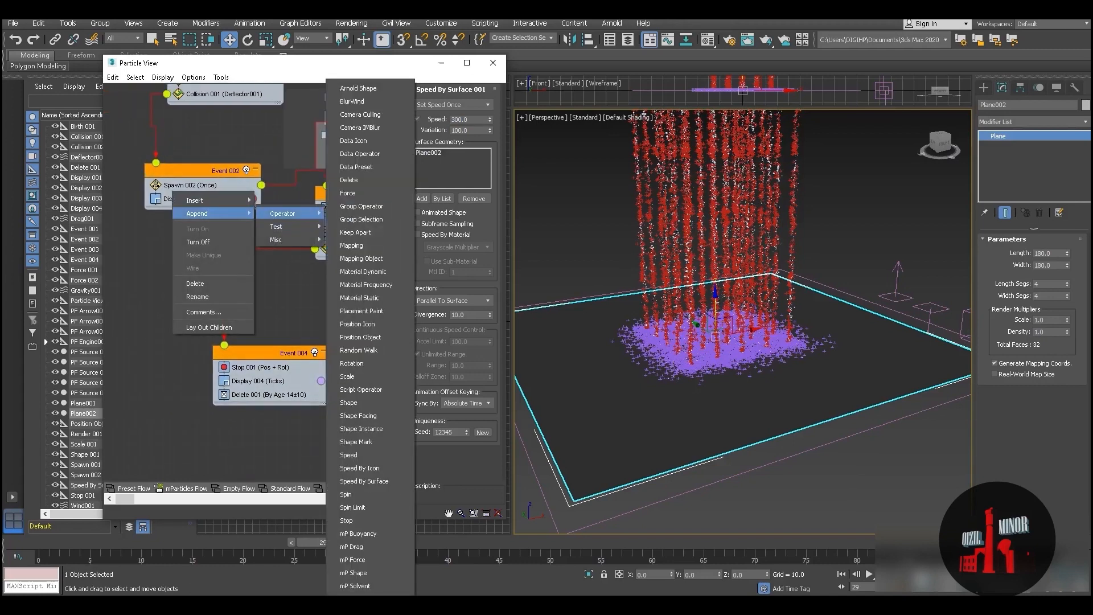
pyautogui.click(364, 481)
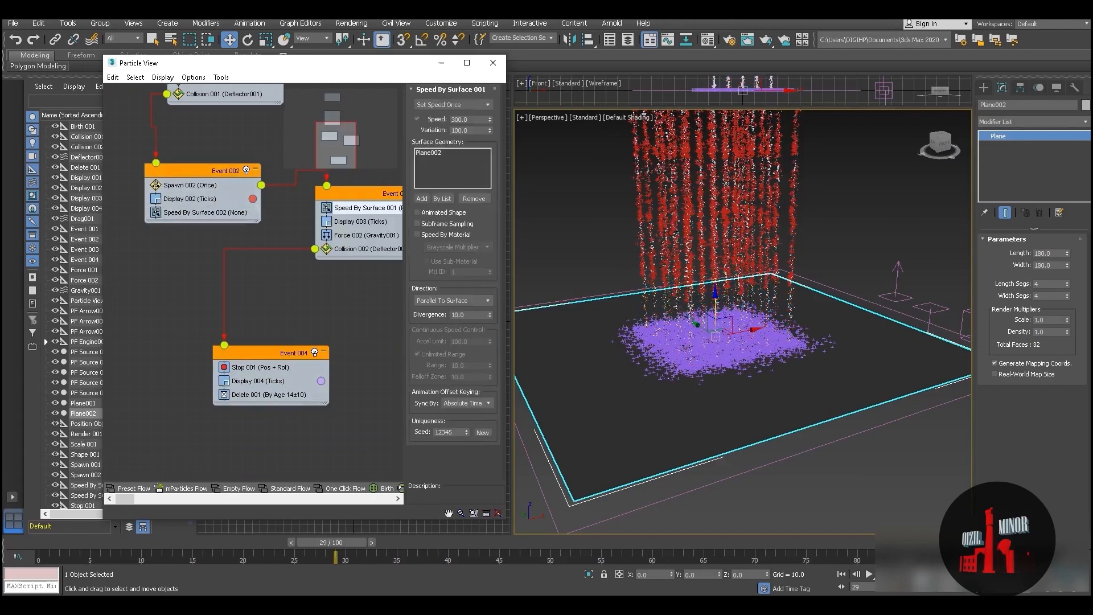
# Assign the ground plane as the surface geometry of Event 002's Speed By Surface operator and set its variation to 150
pyautogui.click(205, 213)
pyautogui.click(421, 198)
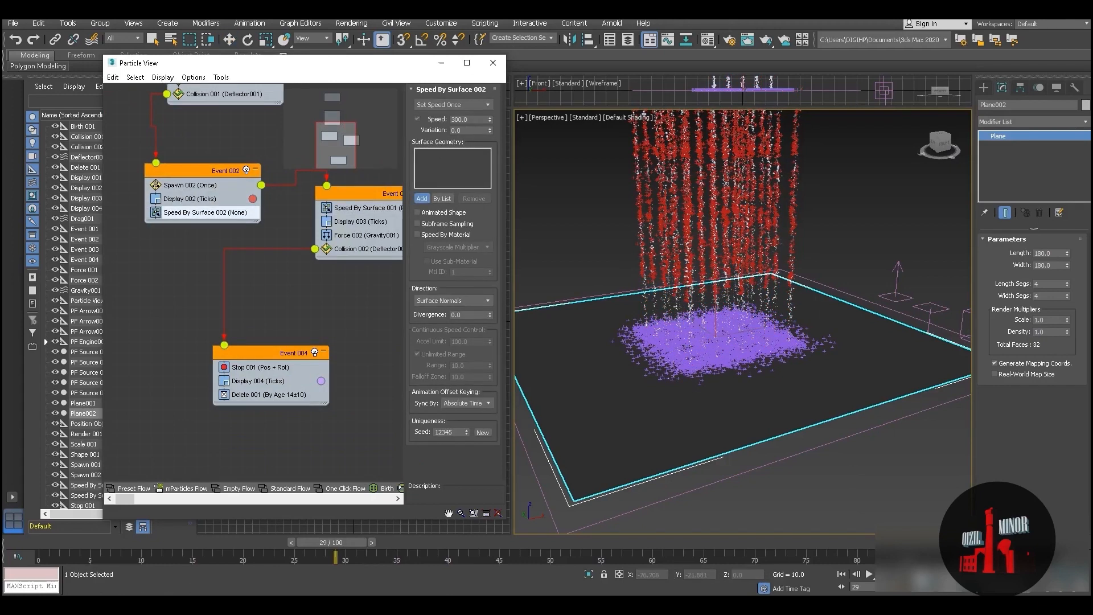
pyautogui.click(569, 347)
pyautogui.doubleClick(463, 130)
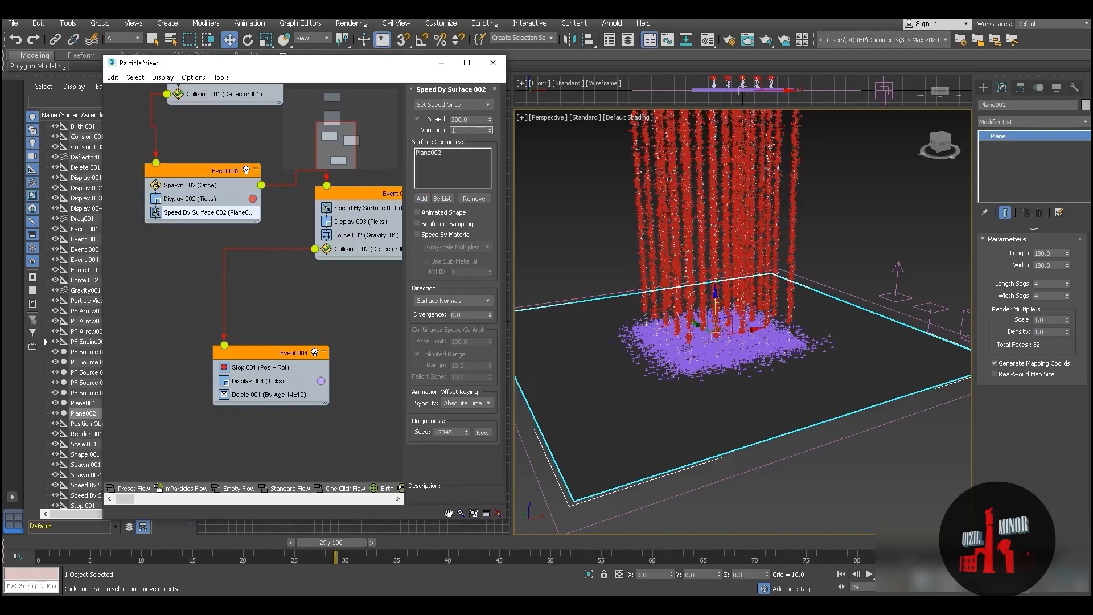
pyautogui.press('Return')
# Append a Force operator to Event 002 and assign Gravity001 and Drag001 as its space warps
pyautogui.moveTo(364, 296); pyautogui.dragTo(326, 299, button='middle')
pyautogui.click(328, 238)
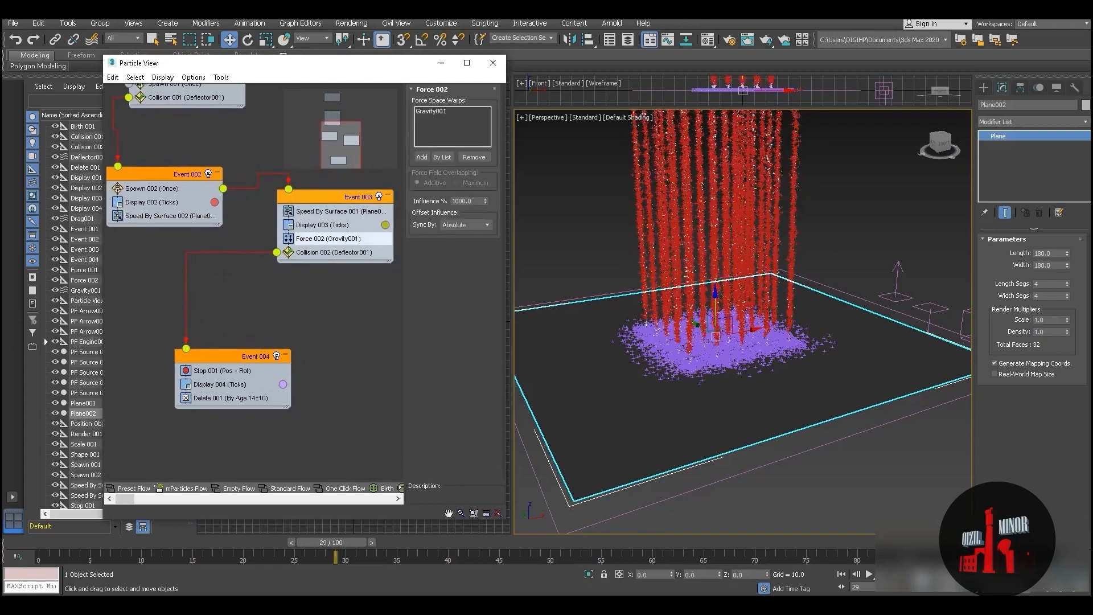
pyautogui.rightClick(146, 215)
pyautogui.moveTo(187, 236)
pyautogui.moveTo(264, 236)
pyautogui.click(319, 192)
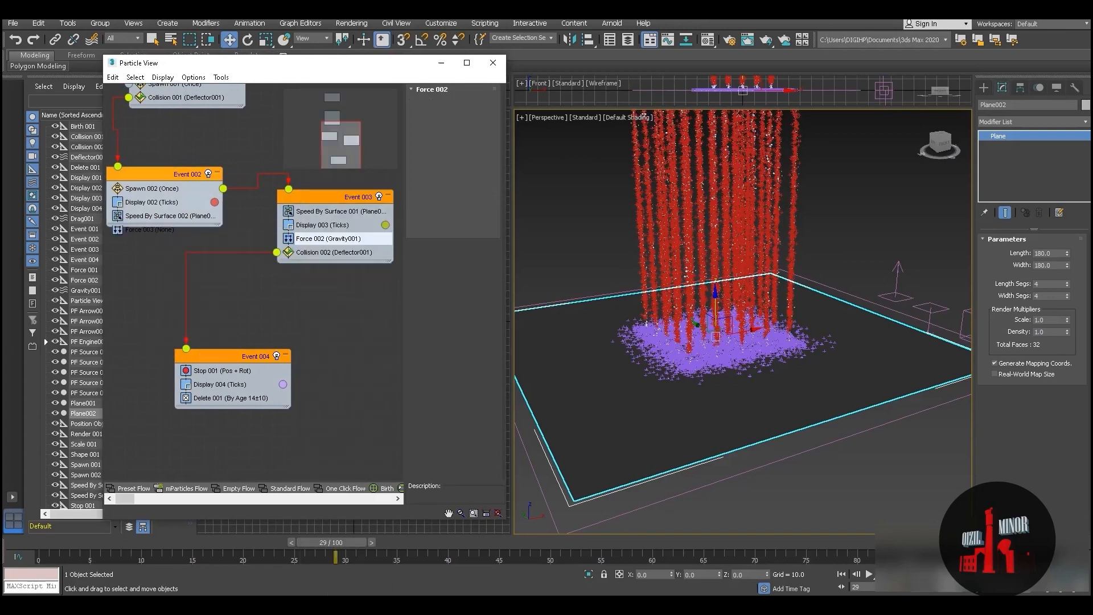
pyautogui.click(930, 310)
pyautogui.click(421, 157)
pyautogui.click(964, 324)
# Append a Collision test to Event 002 and wire its output to Event 004, spacing the events apart
pyautogui.moveTo(239, 296); pyautogui.dragTo(276, 265, button='middle')
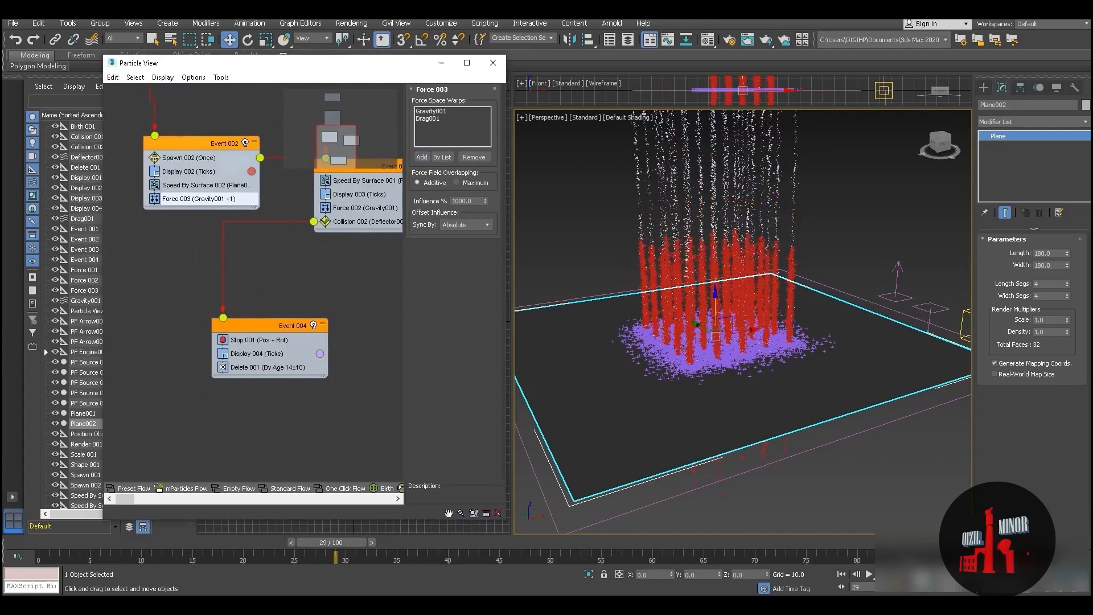
pyautogui.rightClick(172, 199)
pyautogui.moveTo(217, 217)
pyautogui.moveTo(285, 230)
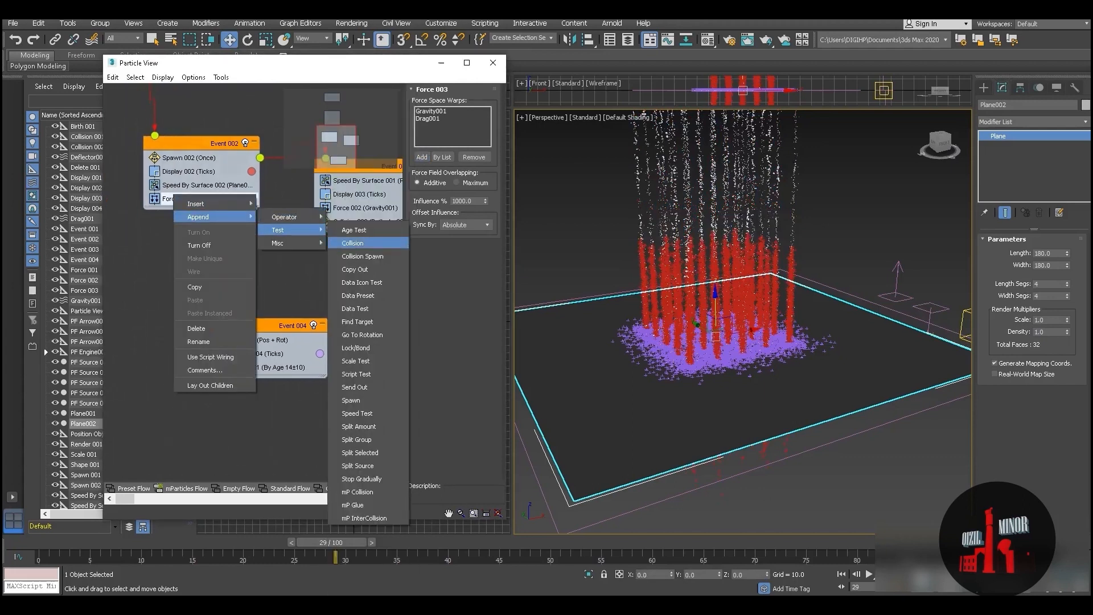
pyautogui.click(353, 243)
pyautogui.moveTo(143, 213); pyautogui.dragTo(298, 359)
pyautogui.moveTo(298, 360); pyautogui.dragTo(255, 405, button='middle')
pyautogui.moveTo(322, 211); pyautogui.dragTo(311, 267)
pyautogui.moveTo(310, 268); pyautogui.dragTo(356, 263, button='middle')
# Set Event 002's Speed By Surface direction to Out Of Surface with a divergence of 120
pyautogui.click(203, 226)
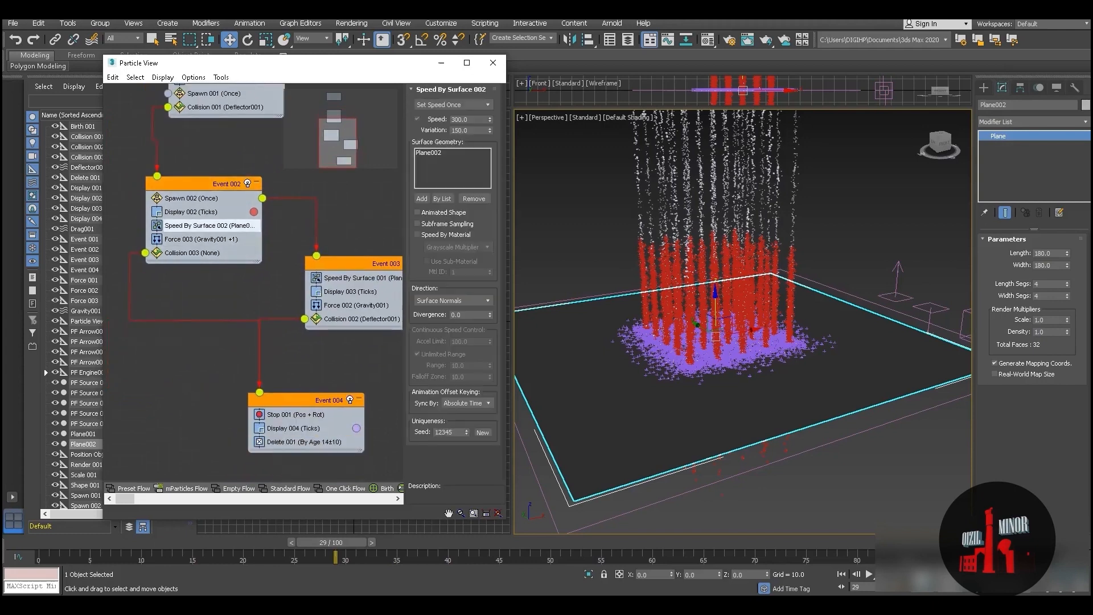
pyautogui.click(452, 300)
pyautogui.click(444, 318)
pyautogui.moveTo(489, 314); pyautogui.dragTo(644, 115)
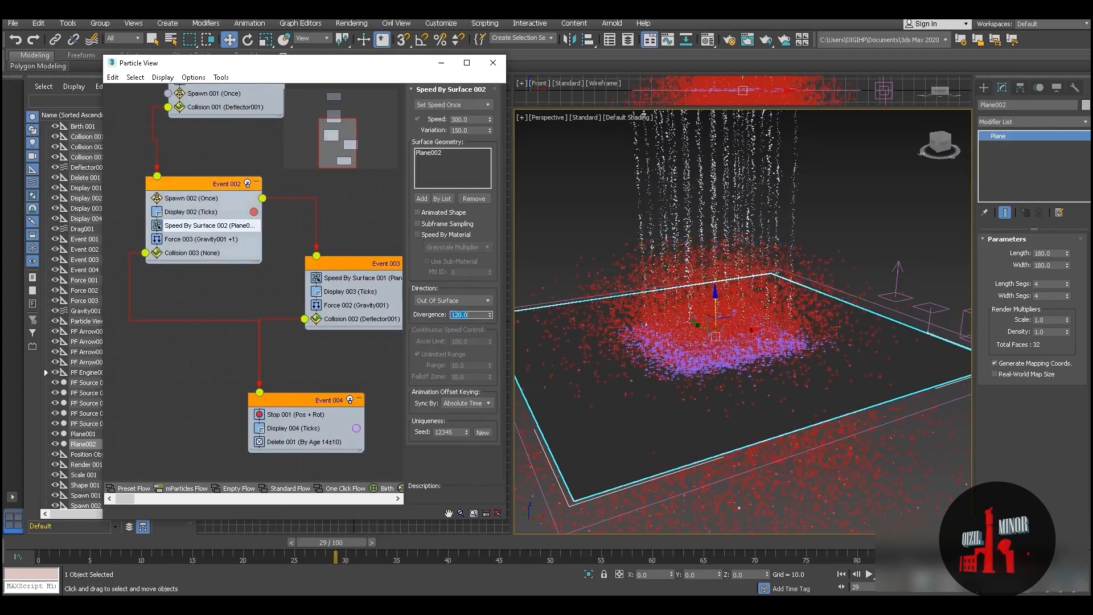
# Assign the ground deflector, Deflector001, to the Collision test in Event 002
pyautogui.click(207, 252)
pyautogui.click(421, 140)
pyautogui.click(739, 472)
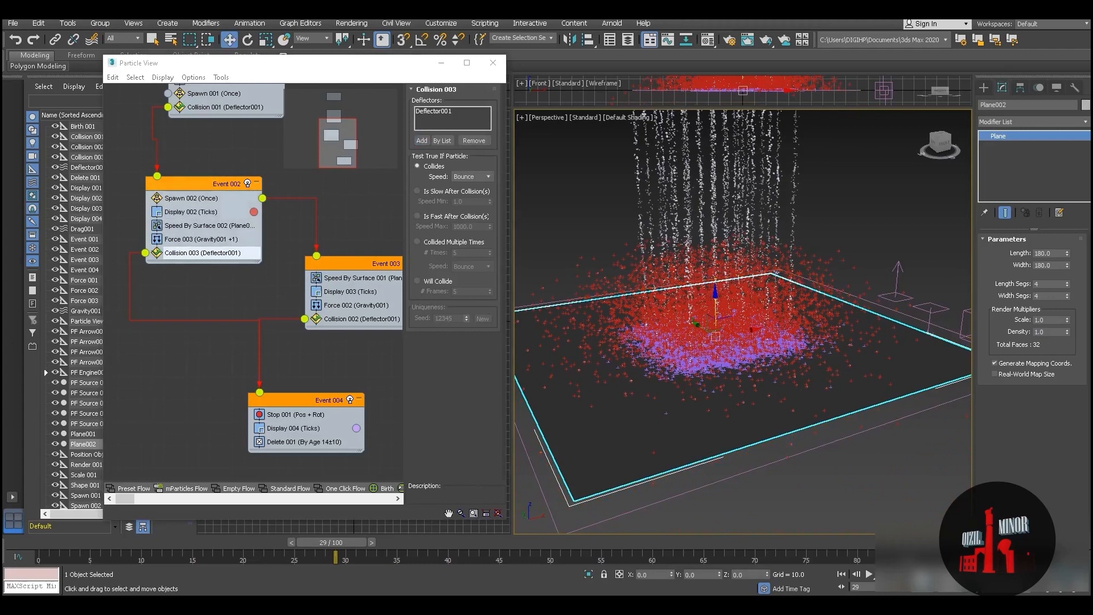
# Set Drag001's linear damping to 25 on the X and Y axes and 5 on the Z axis
pyautogui.click(209, 226)
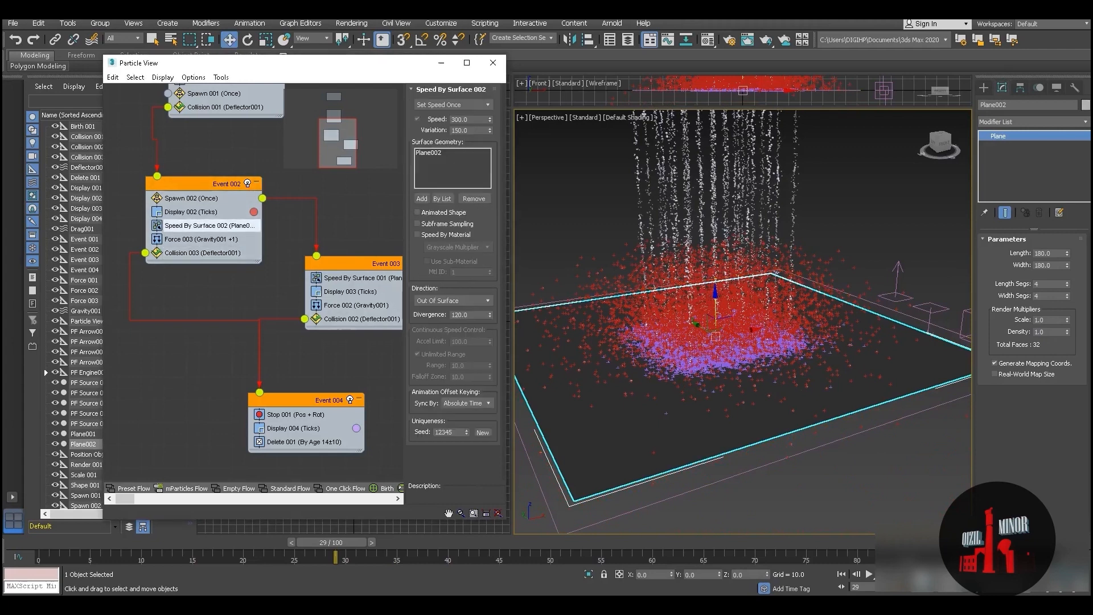
pyautogui.click(965, 326)
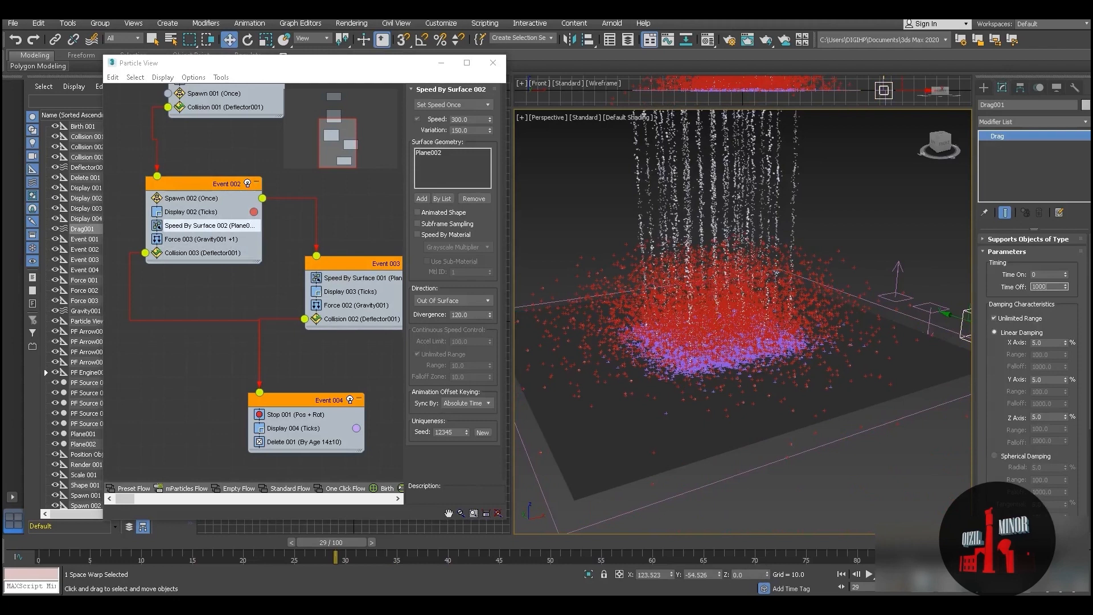
pyautogui.scroll(-3, 1033, 364)
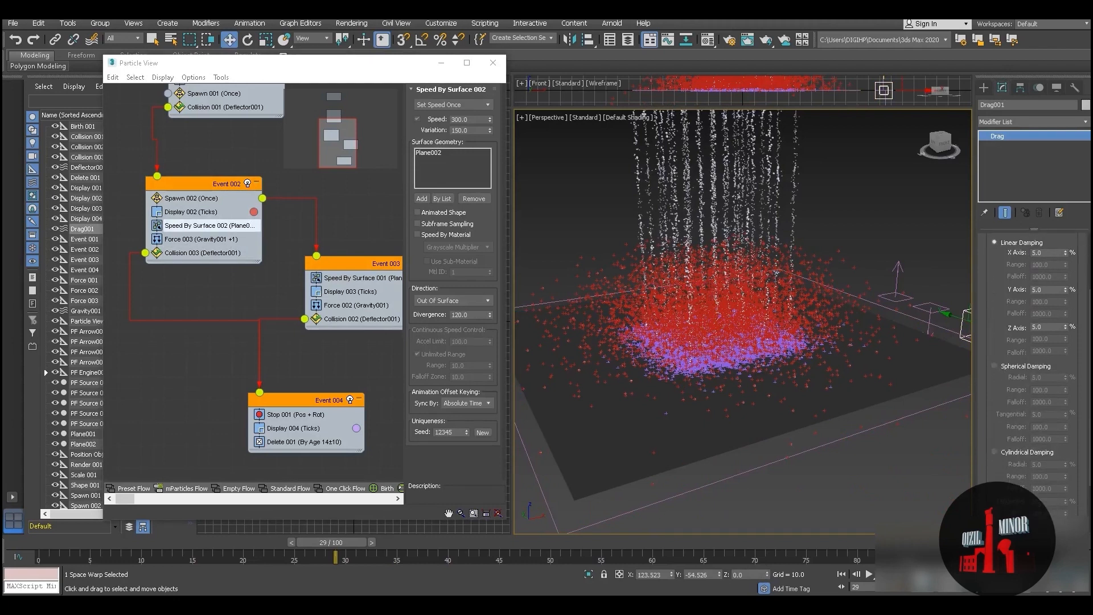
pyautogui.click(1041, 290)
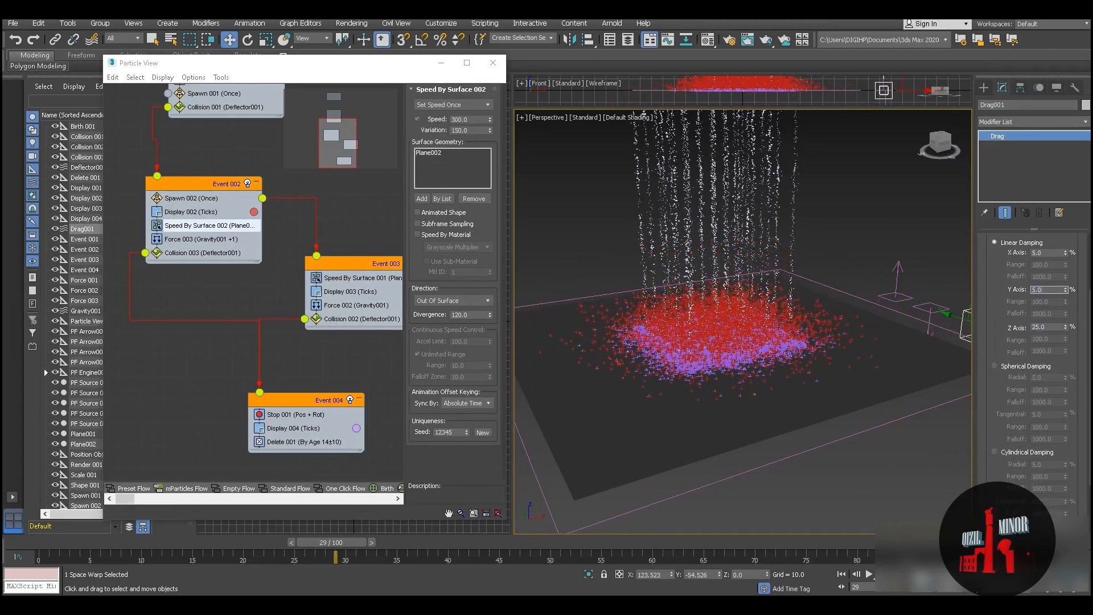
pyautogui.click(1043, 253)
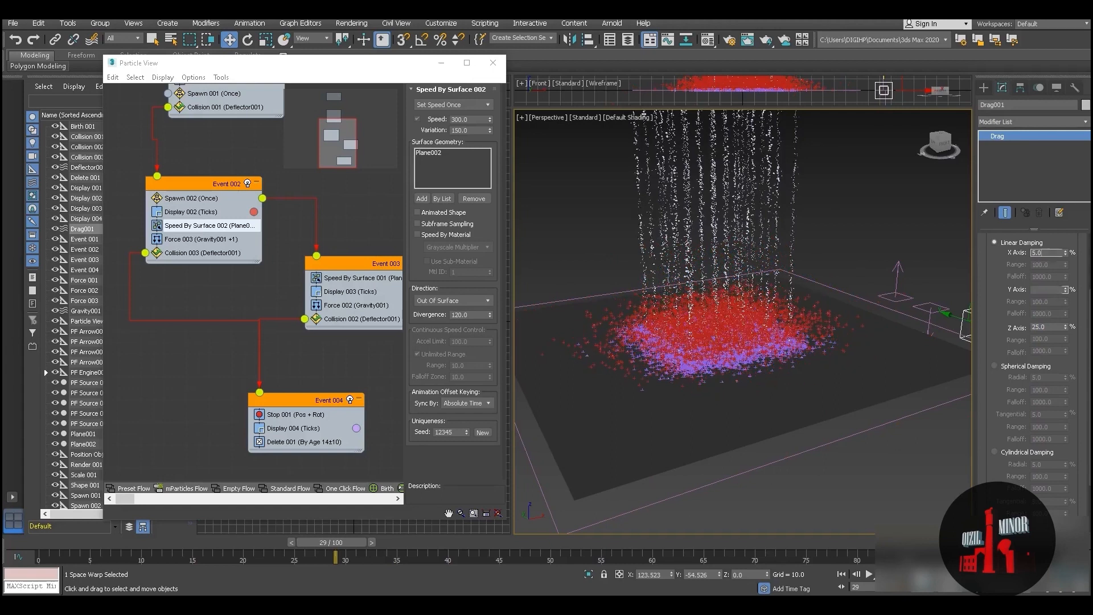
pyautogui.doubleClick(1043, 327)
pyautogui.write('5')
# Shift the Event 004 node closer beneath Event 002, review Event 003's force and surface speed operators, and set the timeline to frame 23
pyautogui.moveTo(335, 542)
pyautogui.mouseDown()
pyautogui.moveTo(43, 542)
pyautogui.moveTo(331, 542)
pyautogui.mouseUp()
pyautogui.press('w')
pyautogui.moveTo(302, 401); pyautogui.dragTo(256, 401)
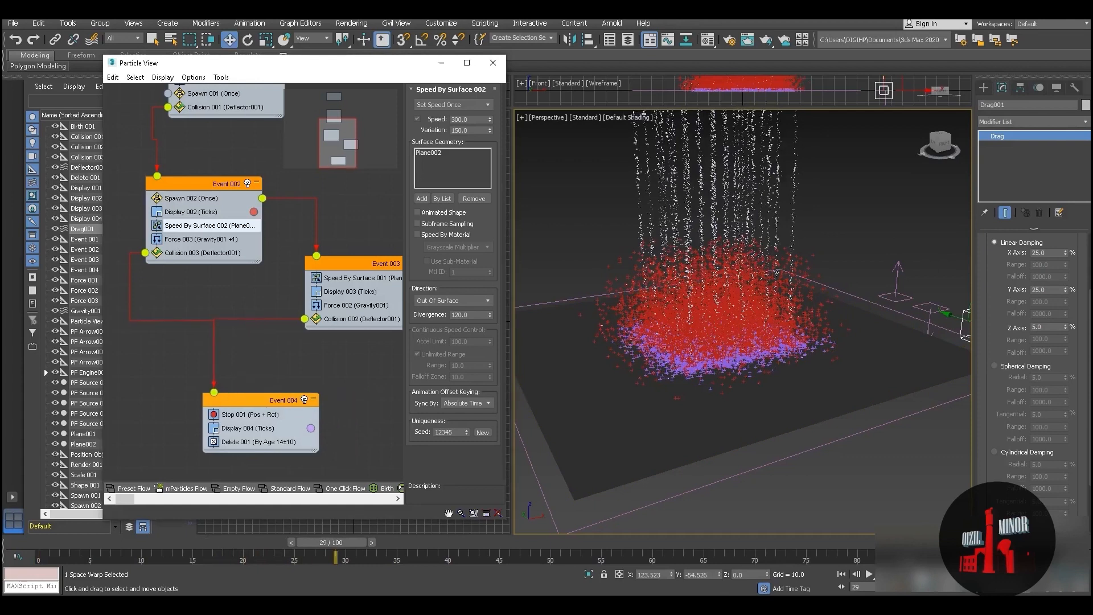
pyautogui.click(356, 305)
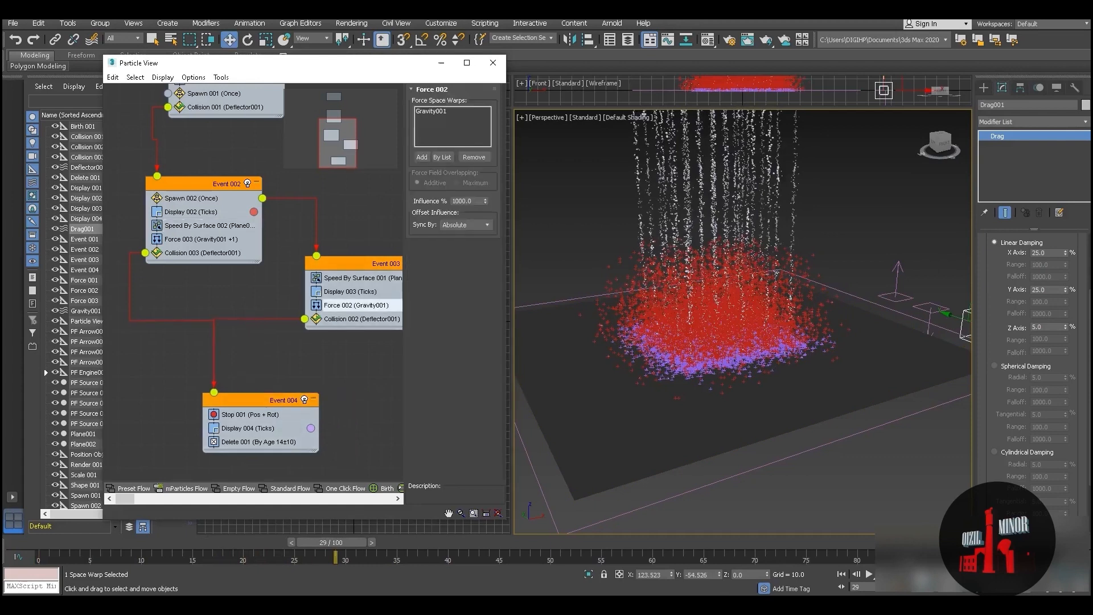
pyautogui.click(362, 277)
pyautogui.click(468, 130)
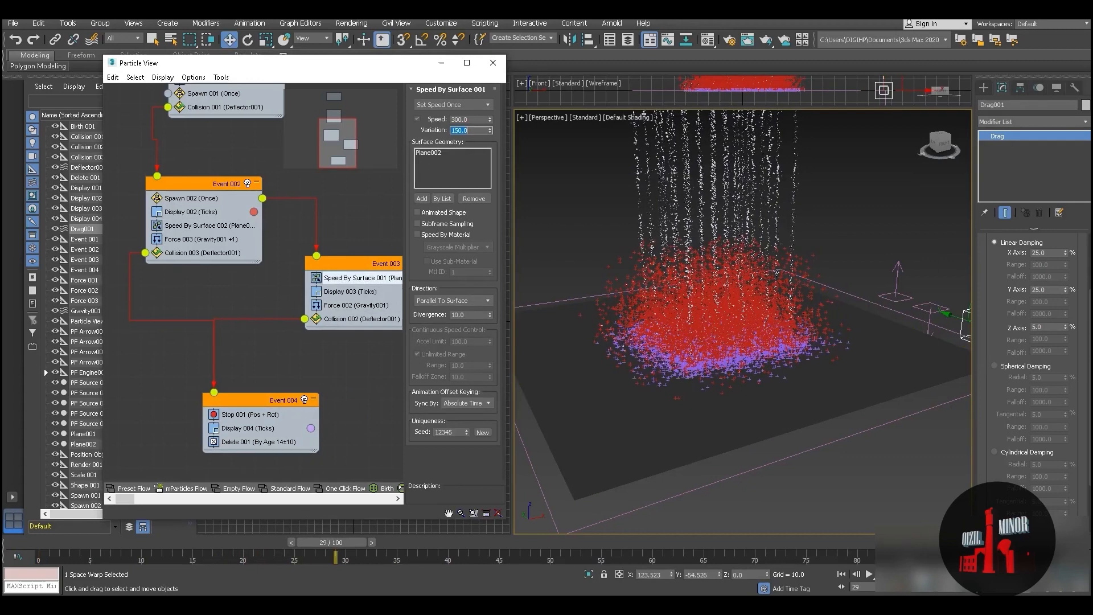
pyautogui.moveTo(331, 542); pyautogui.dragTo(273, 542)
pyautogui.press('w')
pyautogui.moveTo(257, 400); pyautogui.dragTo(223, 400)
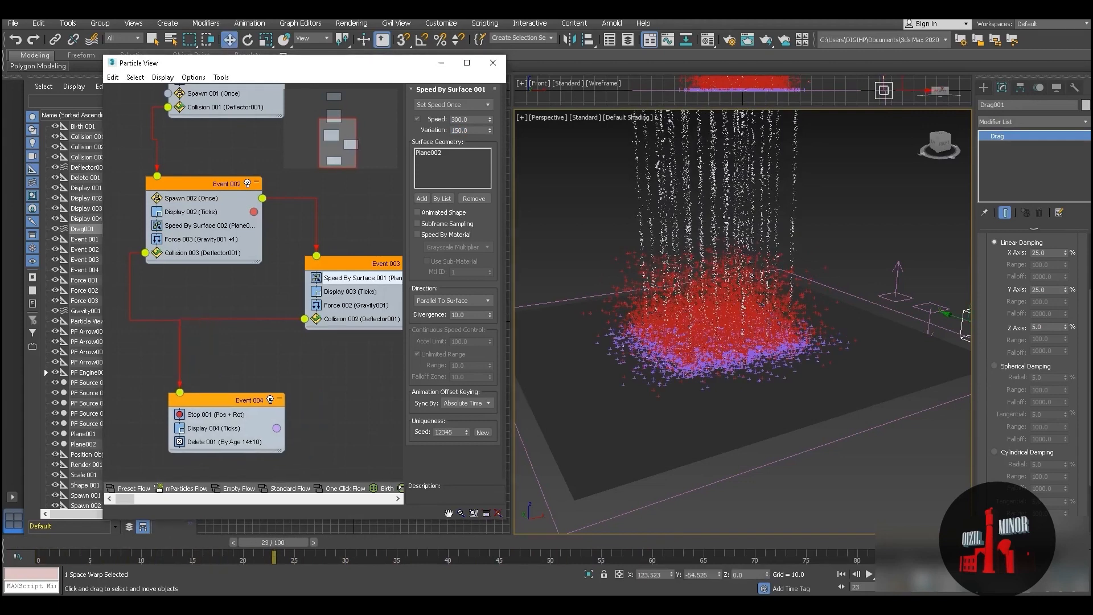
# Set PF Source 001's viewport integration step to Half Frame and its particle upper limit to 1000000
pyautogui.moveTo(274, 353); pyautogui.dragTo(231, 398, button='middle')
pyautogui.moveTo(222, 154); pyautogui.dragTo(255, 452, button='middle')
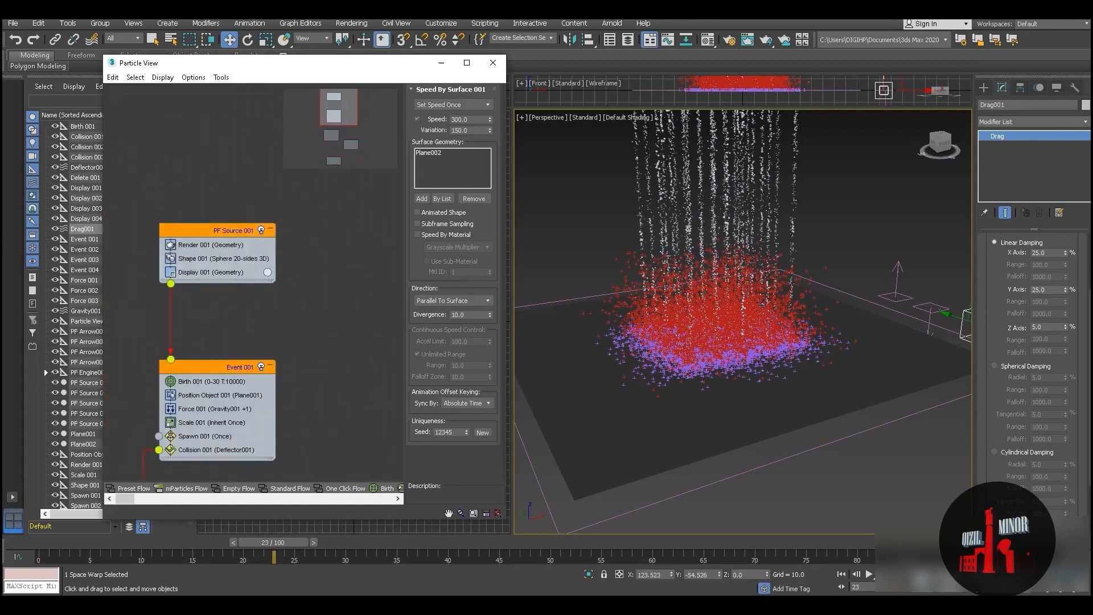
pyautogui.click(210, 230)
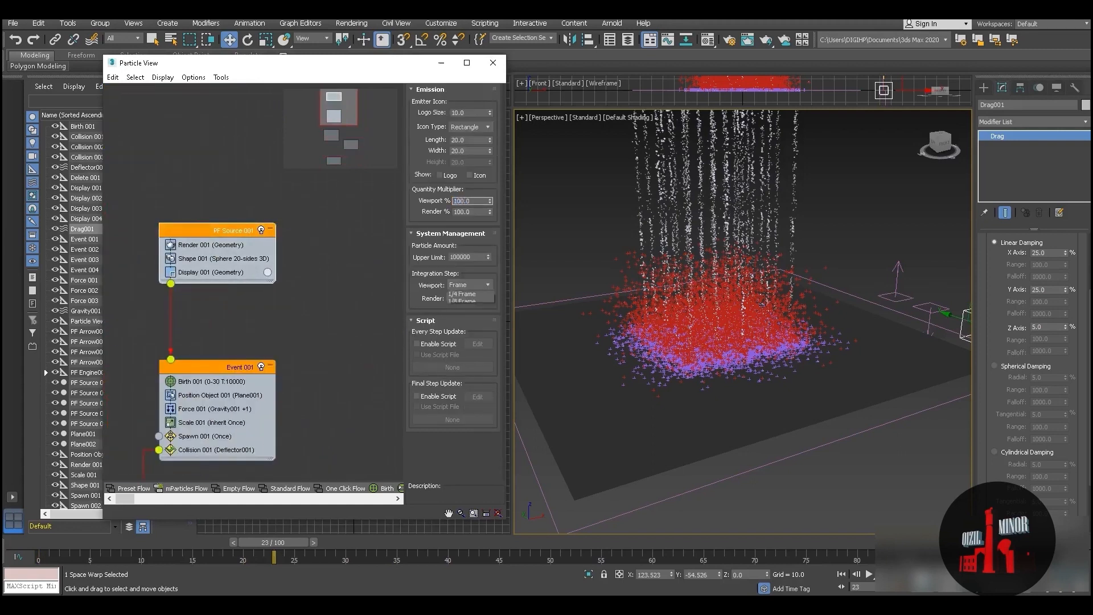
pyautogui.click(469, 284)
pyautogui.click(464, 300)
pyautogui.click(471, 258)
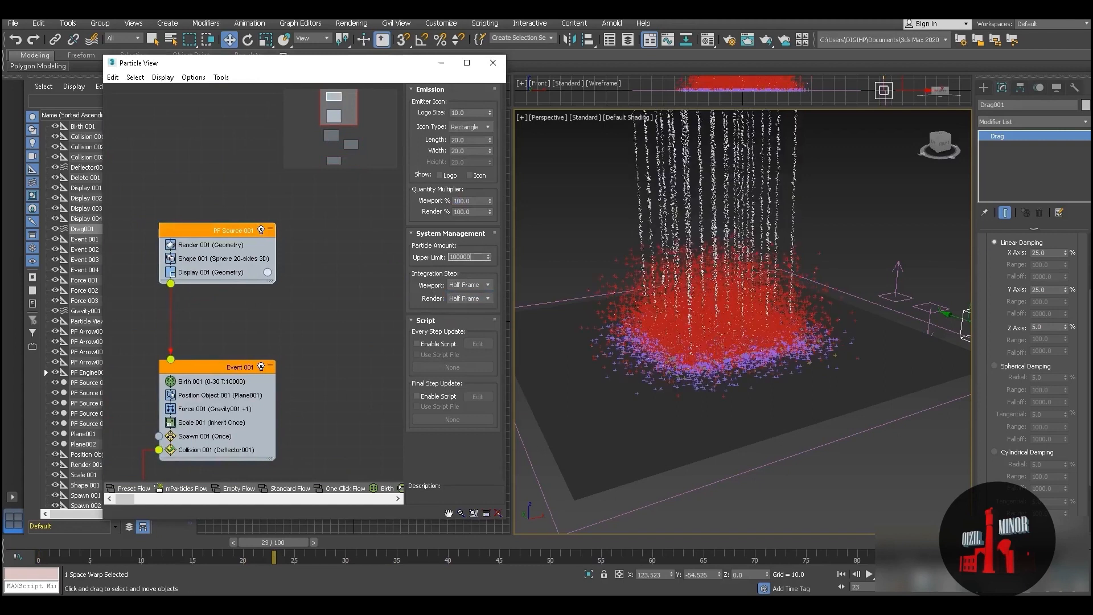
pyautogui.write('0')
pyautogui.press('Return')
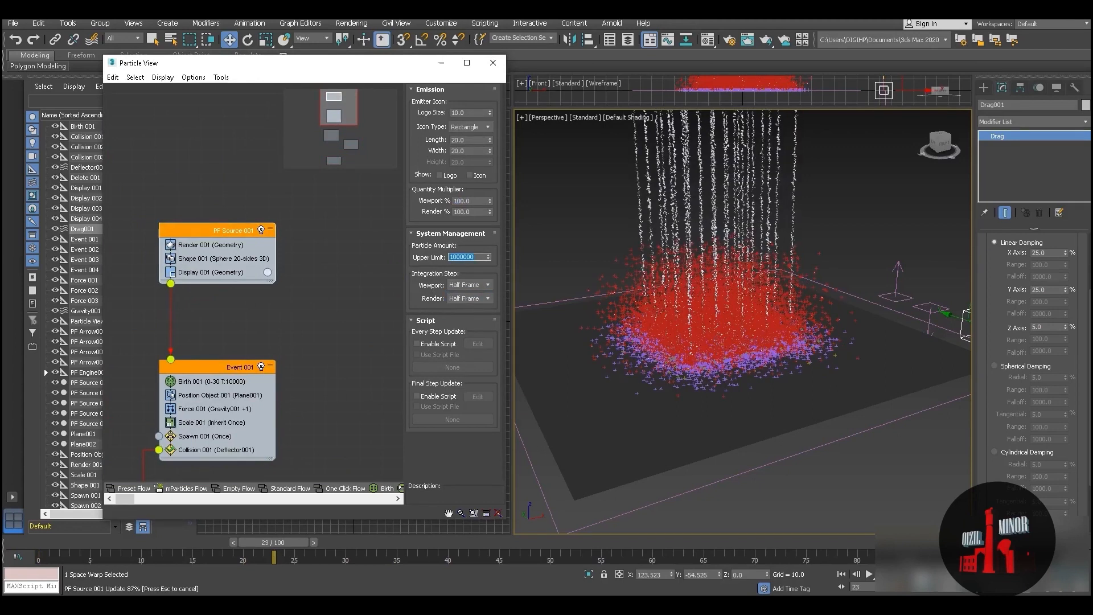
# Turn off the Display operators in Event 002, Event 003 and Event 004
pyautogui.moveTo(285, 399); pyautogui.dragTo(267, 159, button='middle')
pyautogui.moveTo(284, 341); pyautogui.dragTo(290, 180, button='middle')
pyautogui.moveTo(253, 284); pyautogui.dragTo(273, 295, button='middle')
pyautogui.click(179, 381)
pyautogui.click(316, 244)
pyautogui.click(156, 165)
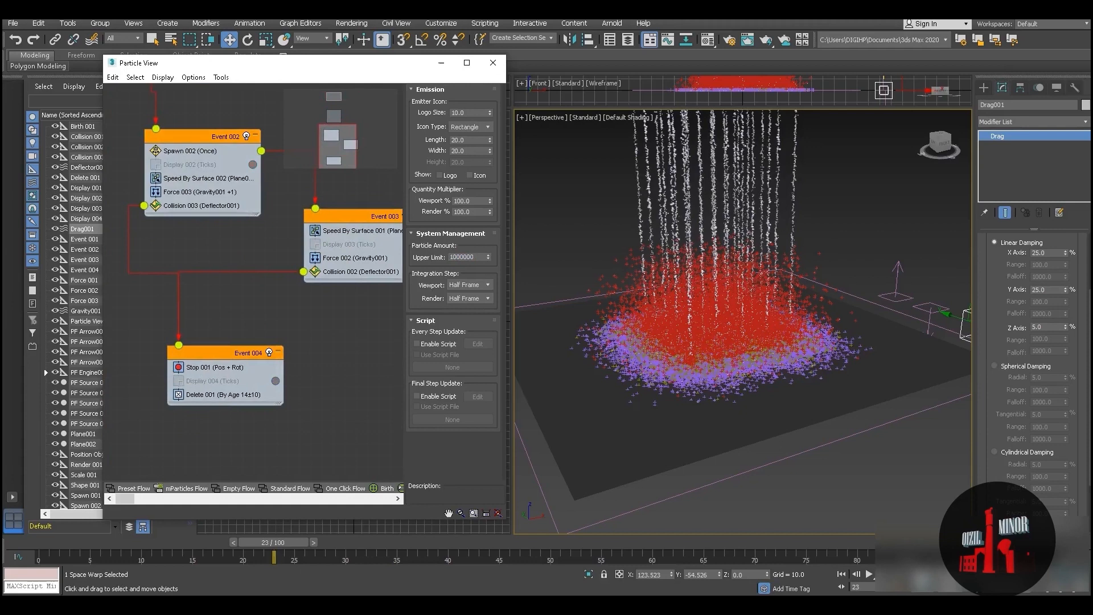
pyautogui.moveTo(245, 245); pyautogui.dragTo(225, 388, button='middle')
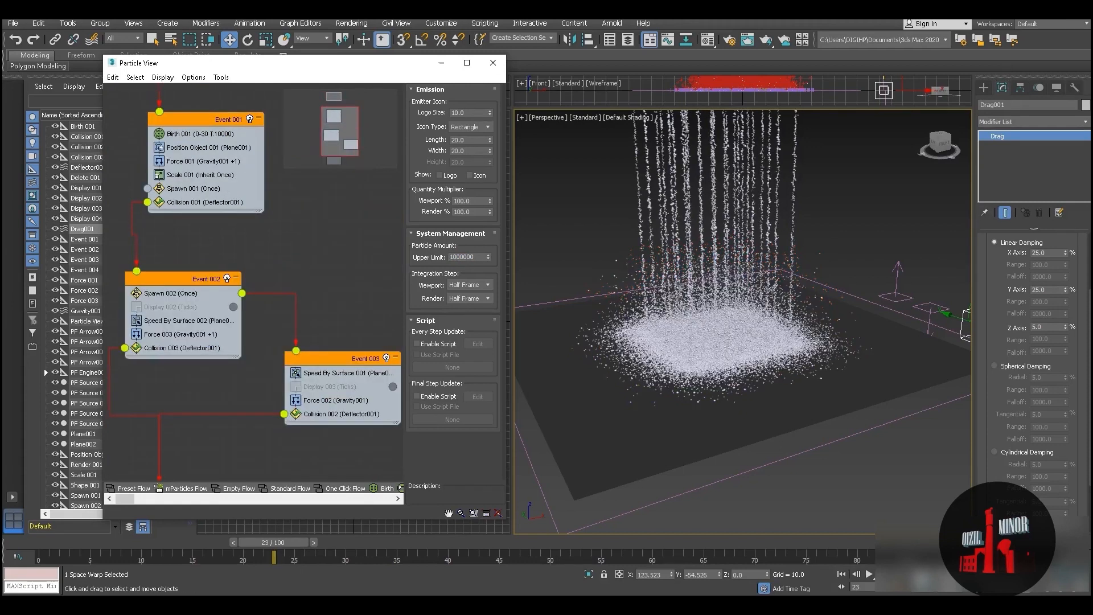
# Scrub the animation from frame 0 to frame 19 to examine the falling streams and the splash on the ground plane
pyautogui.keyDown('alt'); pyautogui.moveTo(740, 342); pyautogui.dragTo(741, 342, button='middle'); pyautogui.keyUp('alt')
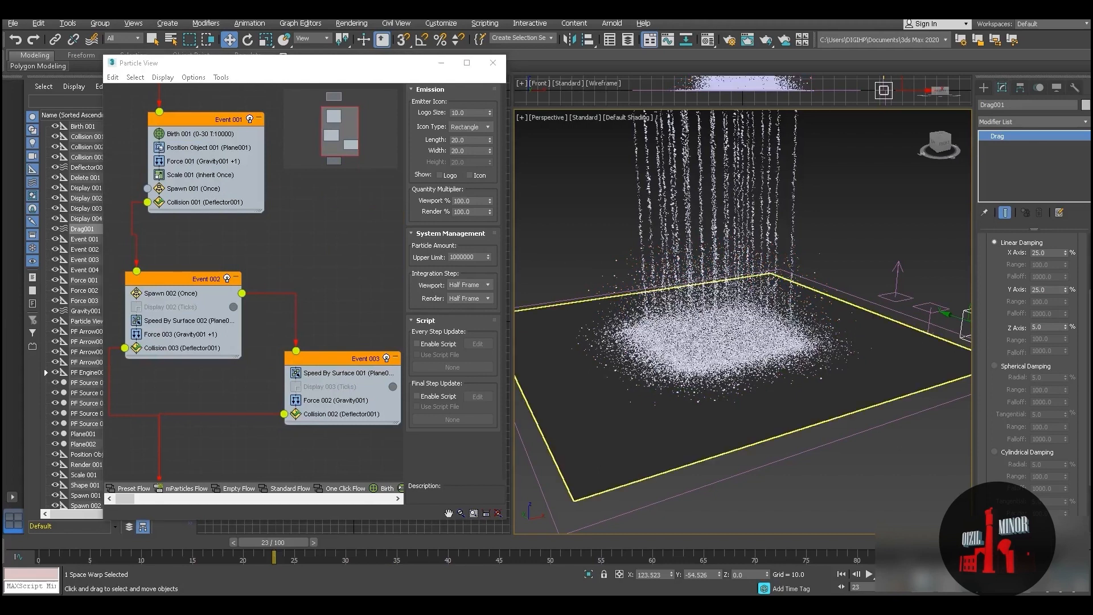
pyautogui.moveTo(273, 542)
pyautogui.mouseDown()
pyautogui.moveTo(71, 542)
pyautogui.moveTo(253, 542)
pyautogui.mouseUp()
pyautogui.press('w')
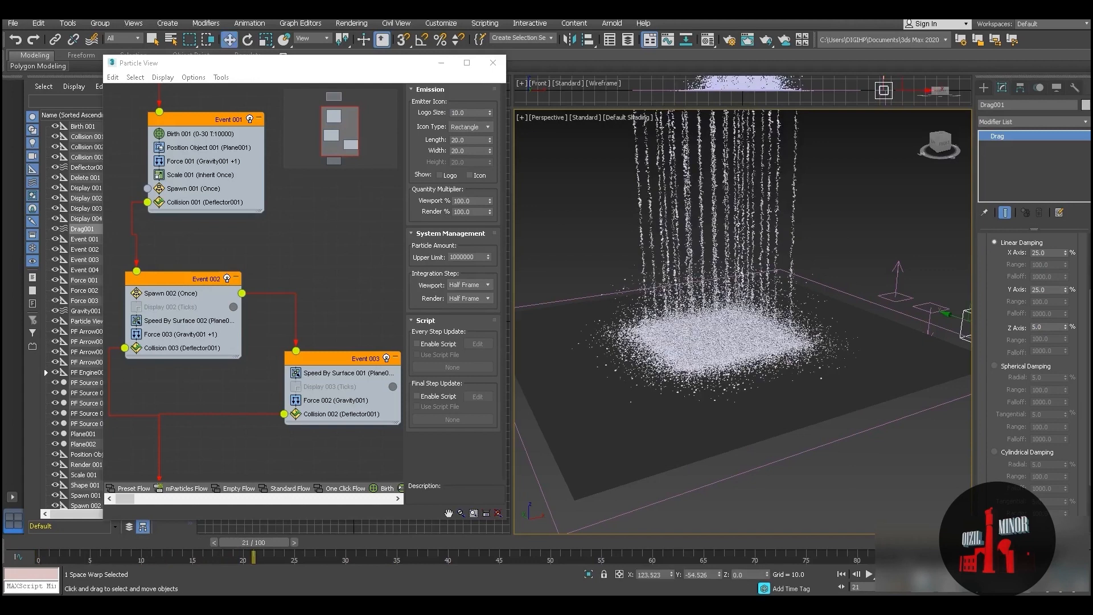
pyautogui.moveTo(740, 328); pyautogui.dragTo(711, 506, button='middle')
pyautogui.press('Home')
pyautogui.scroll(-2, 712, 507)
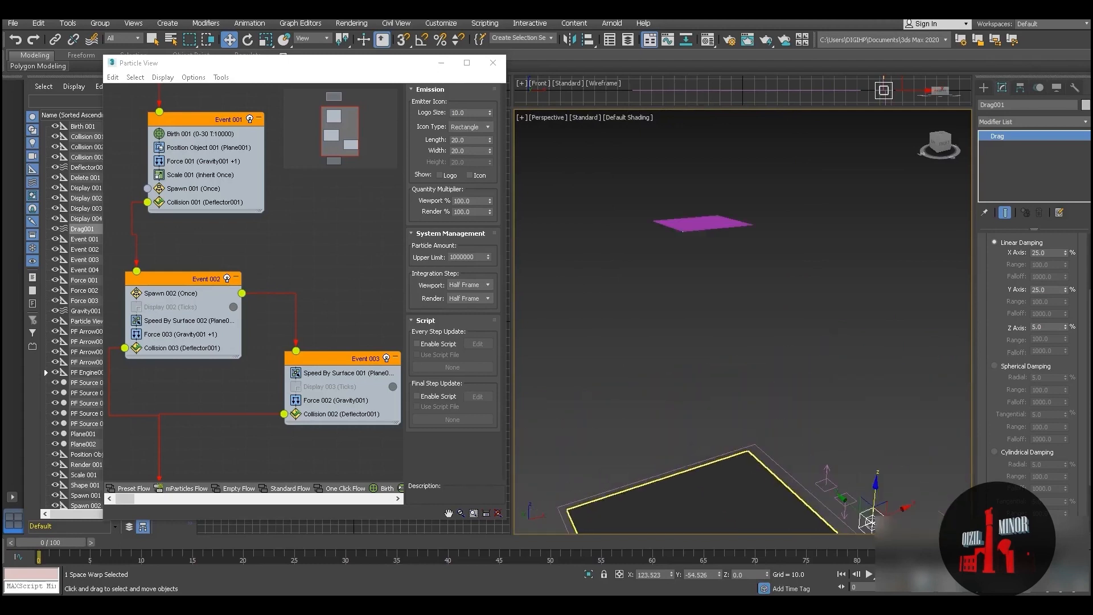
pyautogui.moveTo(50, 542); pyautogui.dragTo(157, 543)
pyautogui.moveTo(655, 489); pyautogui.dragTo(633, 392, button='middle')
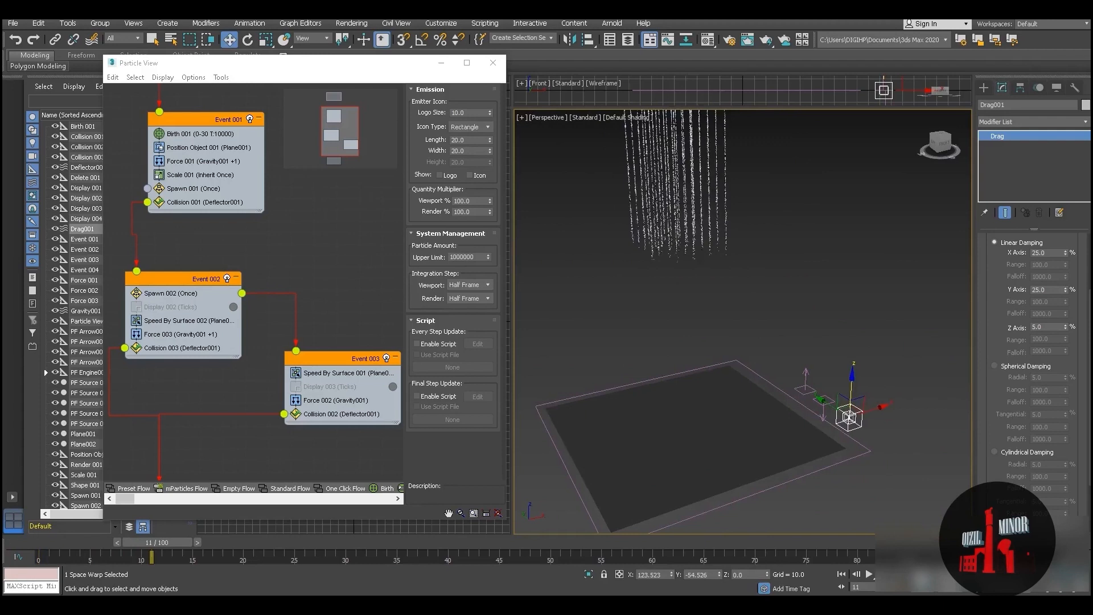
pyautogui.moveTo(157, 543); pyautogui.dragTo(233, 542)
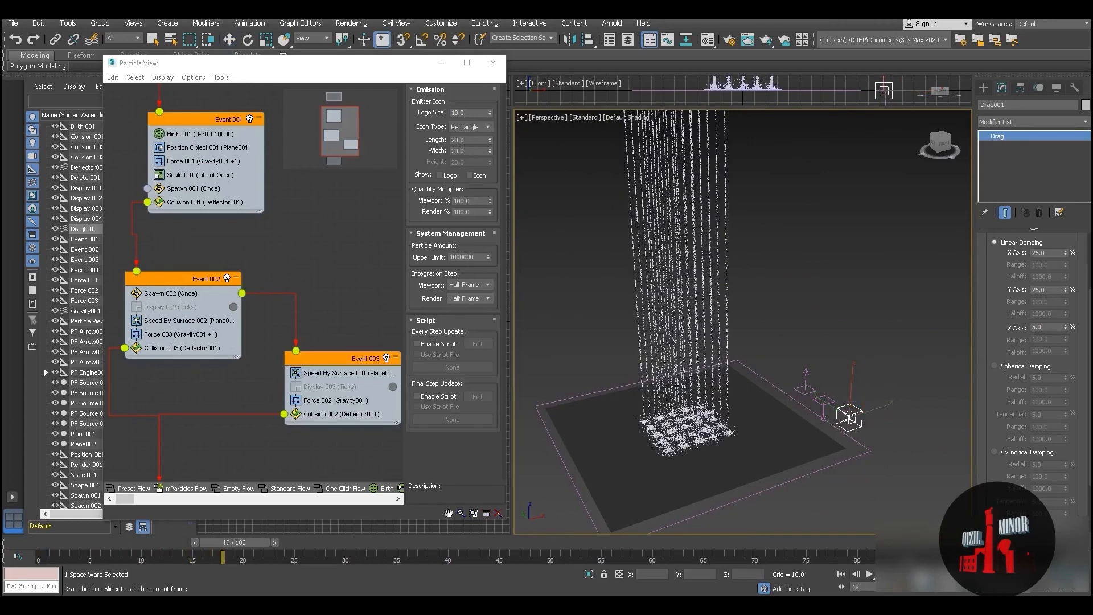
pyautogui.click(229, 39)
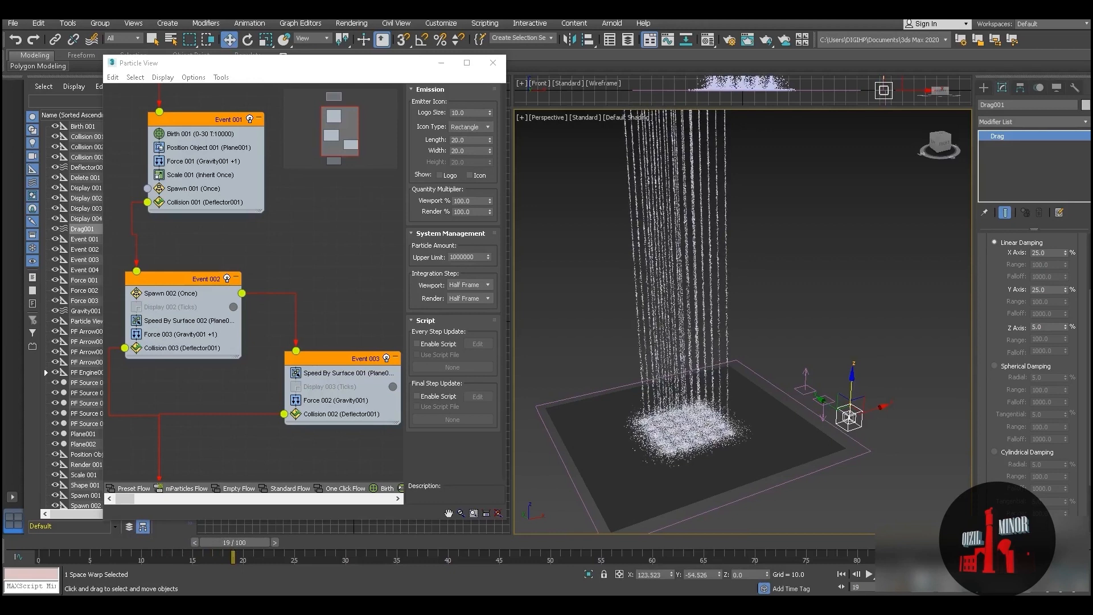
# Move the Event 001 node slightly closer to PF Source 001 and set the source's viewport quantity multiplier to 25%
pyautogui.moveTo(324, 227); pyautogui.dragTo(315, 349, button='middle')
pyautogui.moveTo(193, 241); pyautogui.dragTo(193, 228)
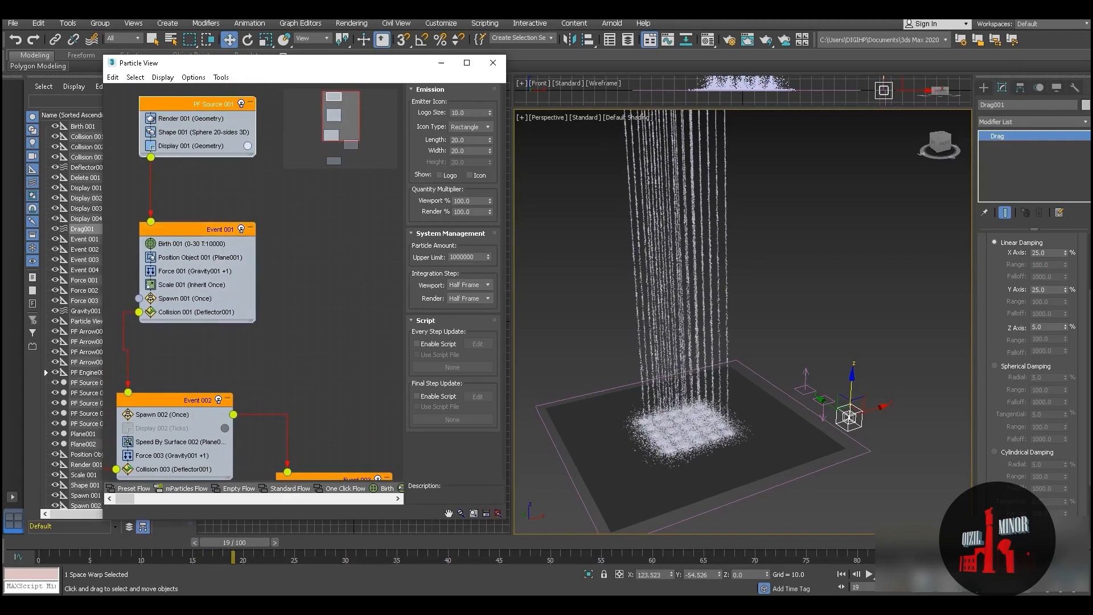
pyautogui.moveTo(740, 290); pyautogui.dragTo(744, 308, button='middle')
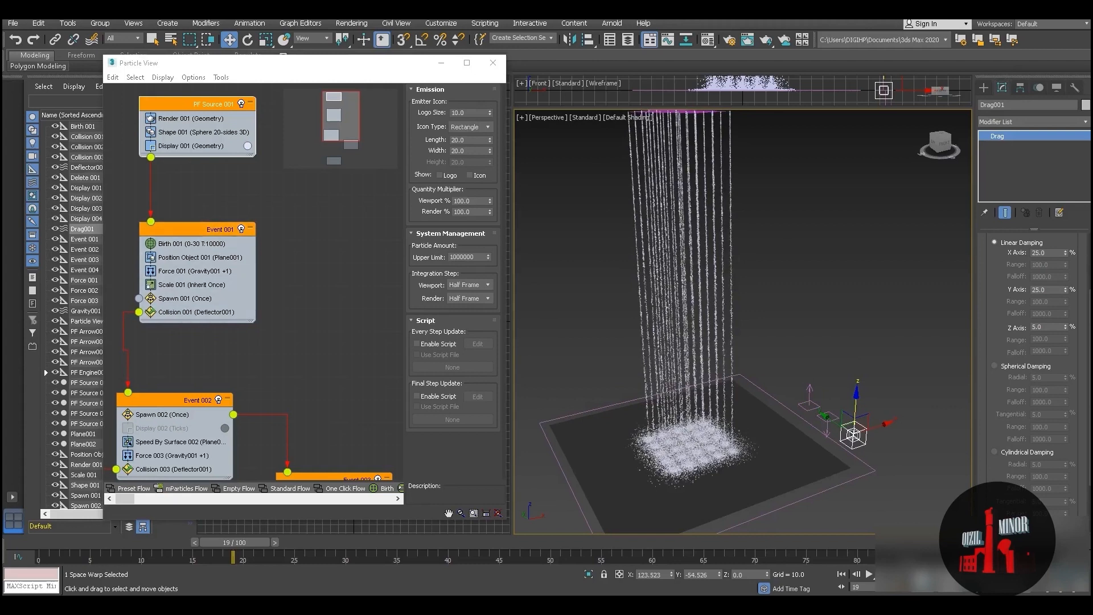
pyautogui.moveTo(319, 256); pyautogui.dragTo(310, 287, button='middle')
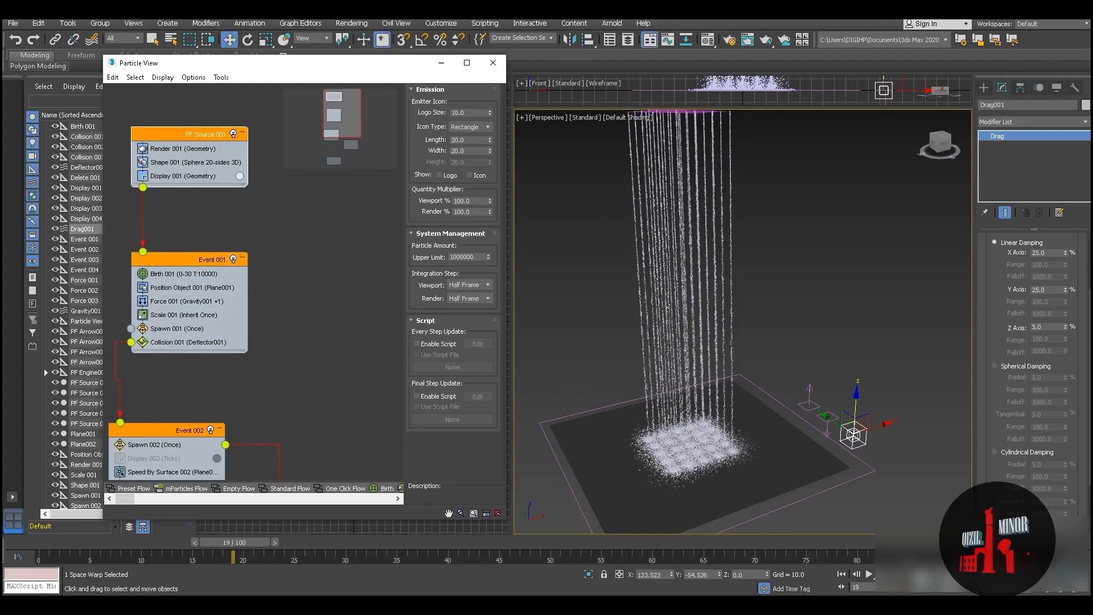
pyautogui.press('Return')
# Set the motion blur type to Image in the object properties of PF Source 001
pyautogui.keyDown('alt'); pyautogui.moveTo(740, 318); pyautogui.dragTo(734, 282, button='middle'); pyautogui.keyUp('alt')
pyautogui.scroll(10, 712, 340)
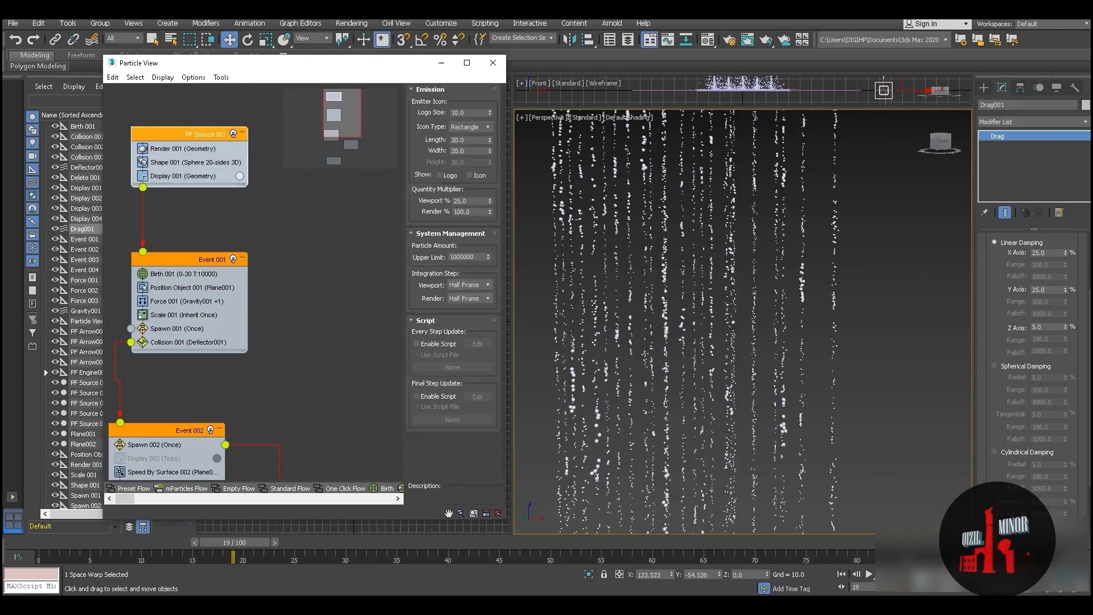
pyautogui.rightClick(194, 135)
pyautogui.click(225, 295)
pyautogui.click(624, 437)
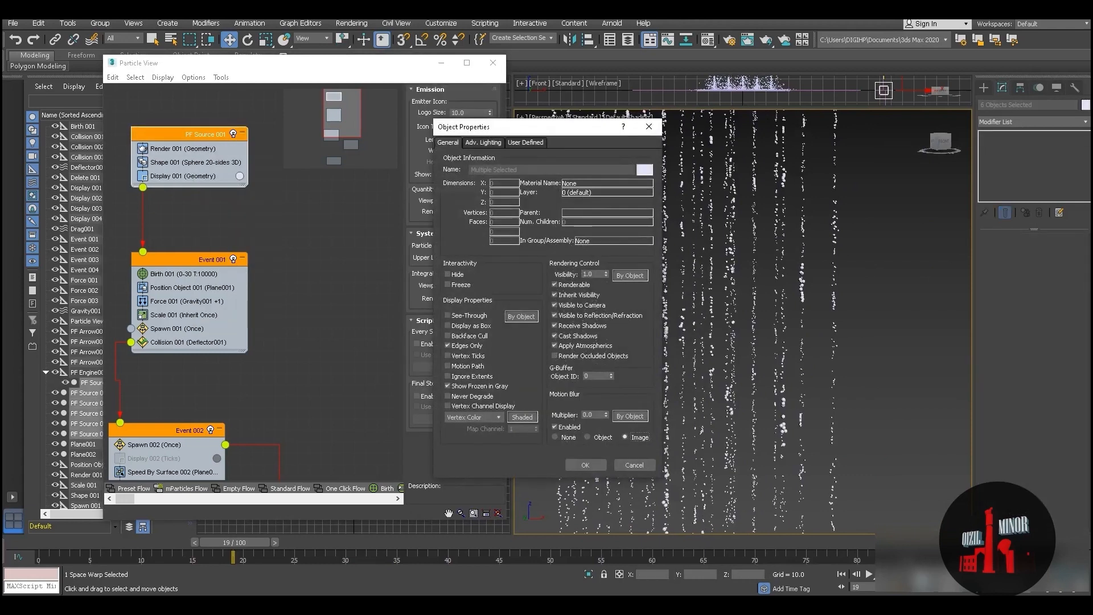
pyautogui.click(585, 464)
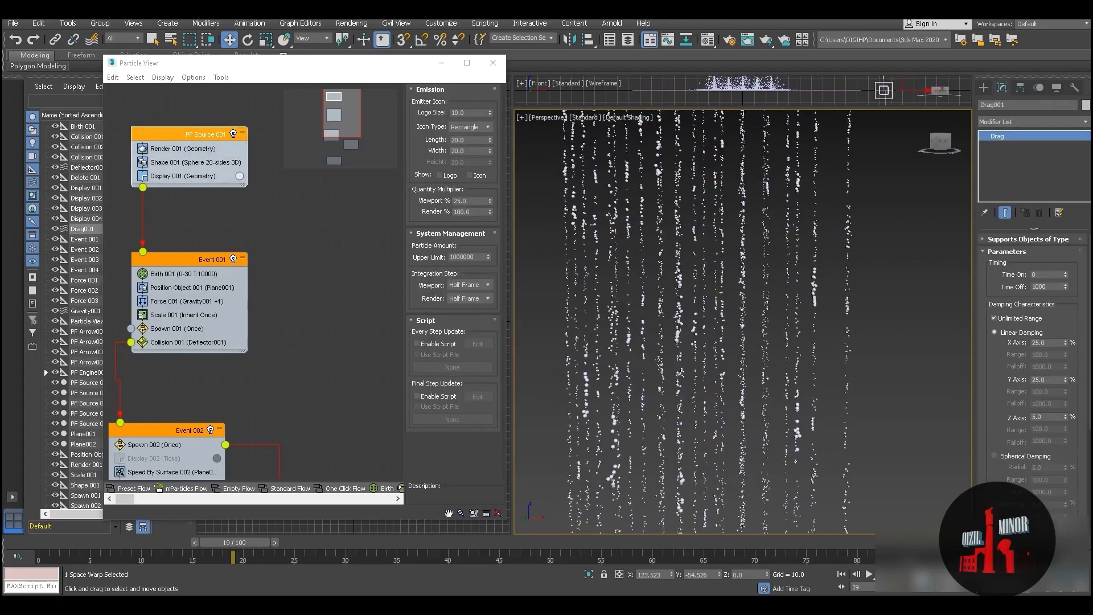
# Render frame 19 of the perspective view, first close on the streams and again with the ground splash in view
pyautogui.click(747, 39)
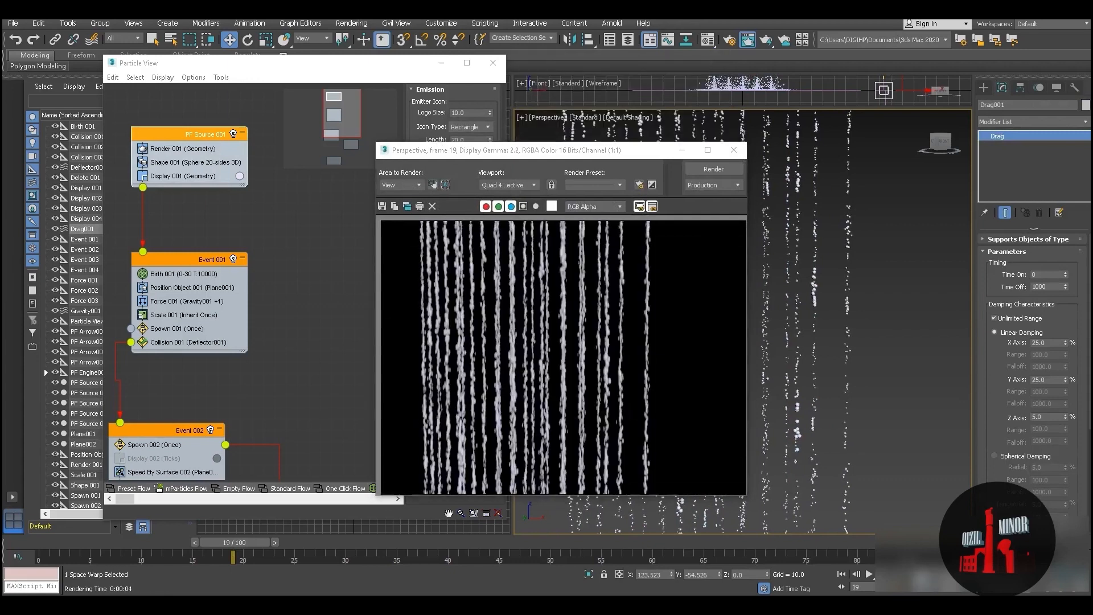
pyautogui.moveTo(512, 150); pyautogui.dragTo(330, 74)
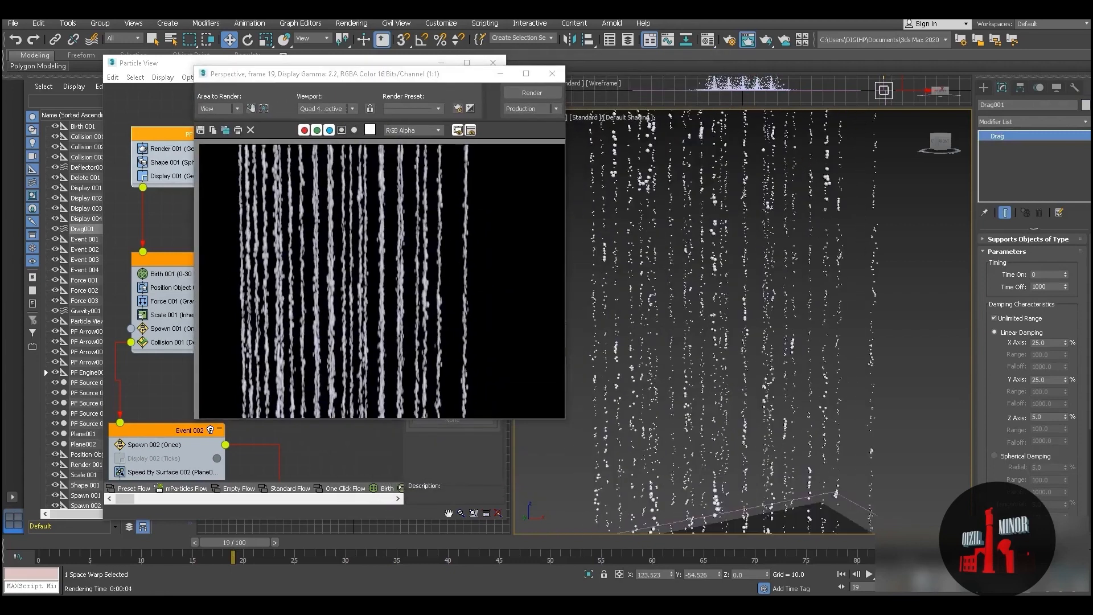
pyautogui.click(531, 92)
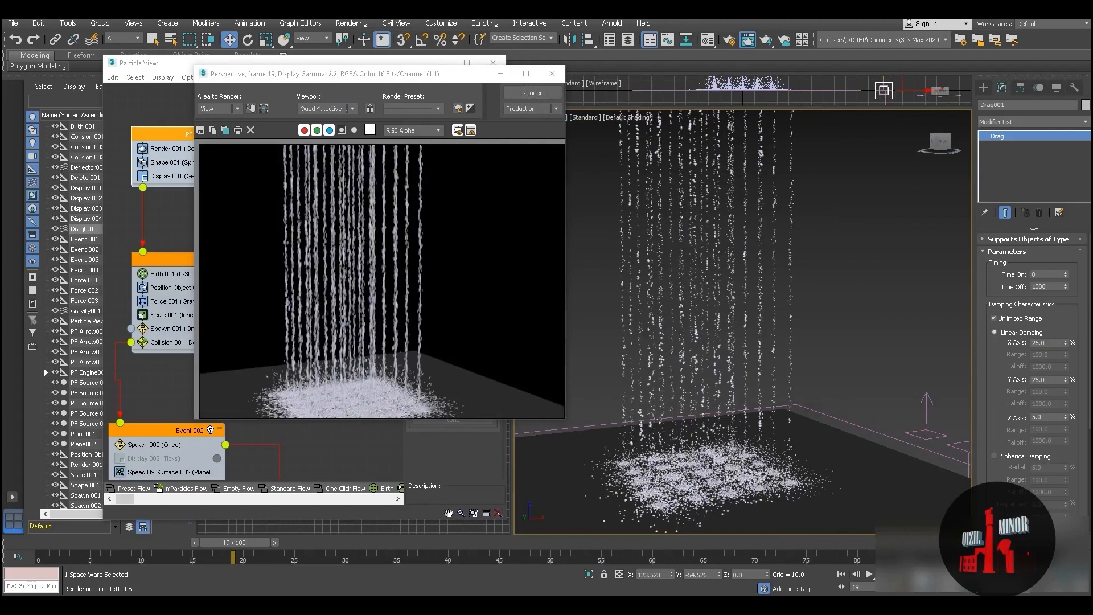
pyautogui.moveTo(342, 74); pyautogui.dragTo(440, 71)
# Check the scale factor of the Scale 001 operator in Event 001 alongside the rendered image
pyautogui.click(183, 314)
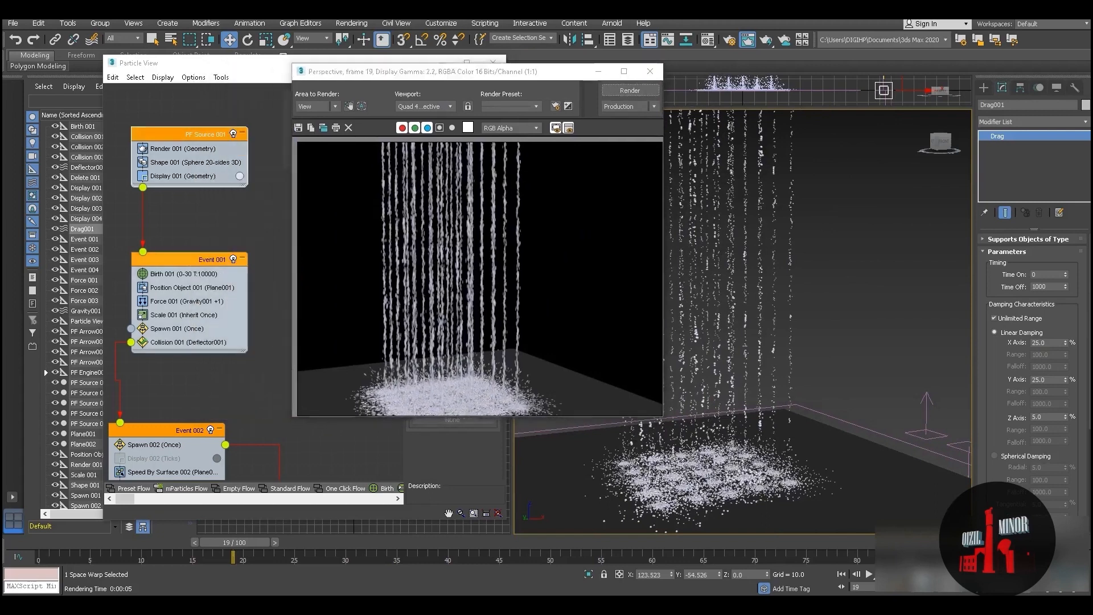
pyautogui.doubleClick(459, 127)
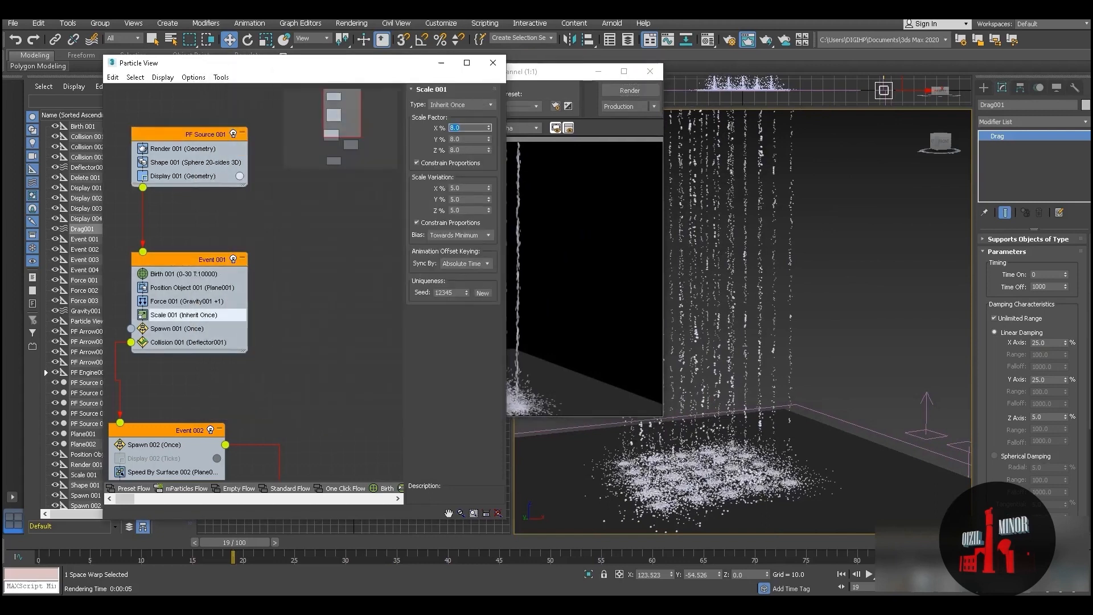
pyautogui.moveTo(541, 71); pyautogui.dragTo(661, 81)
# Append a Material Static operator to PF Source 001 and assign a new material to it
pyautogui.rightClick(186, 173)
pyautogui.moveTo(228, 194)
pyautogui.moveTo(296, 194)
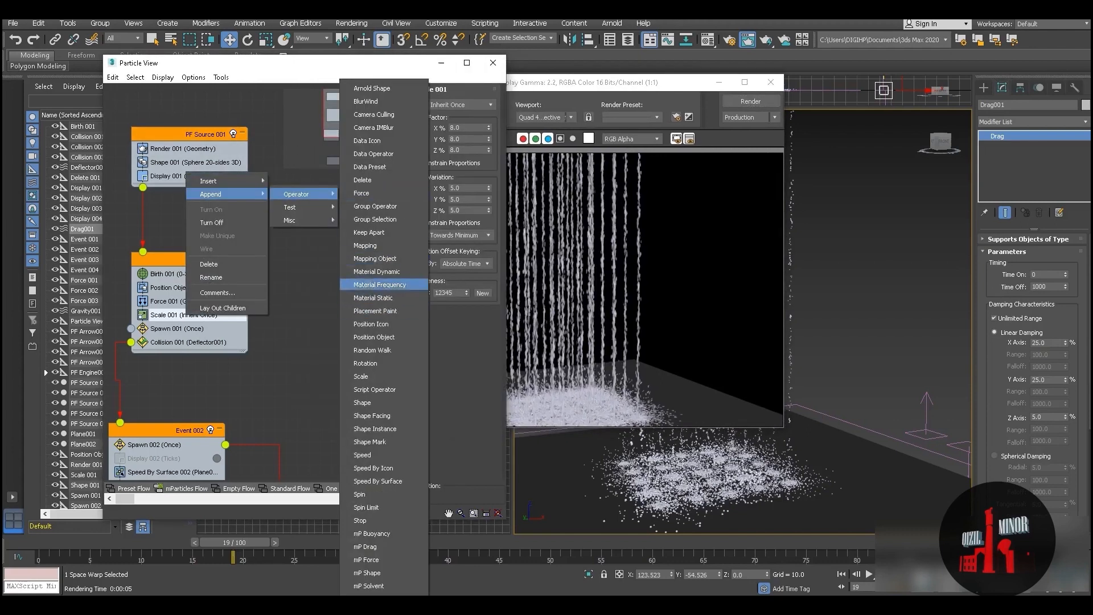
pyautogui.click(382, 296)
pyautogui.click(452, 117)
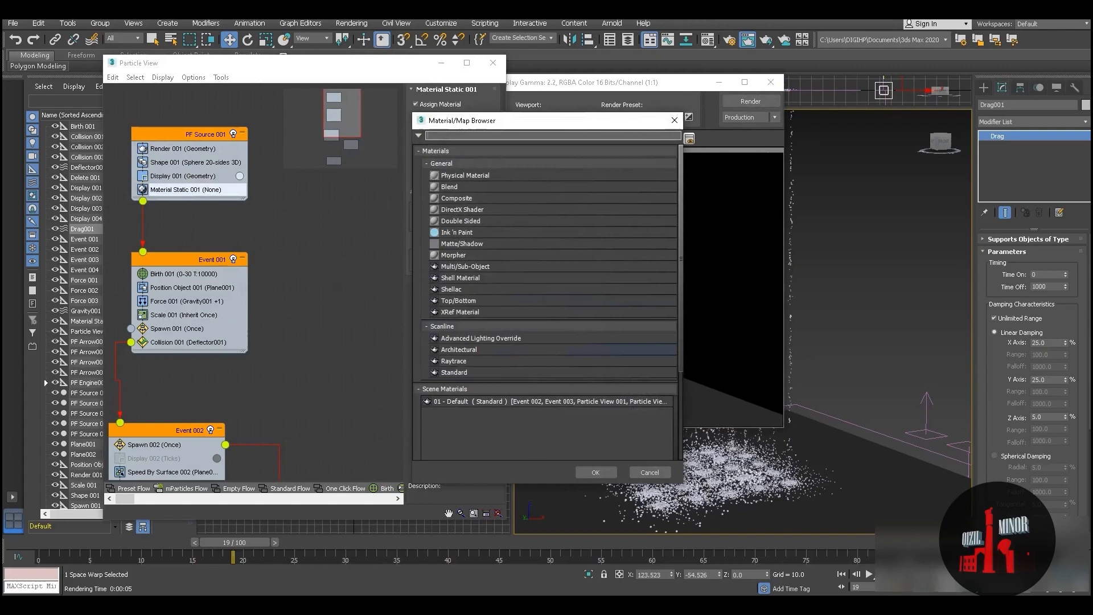
pyautogui.press('Return')
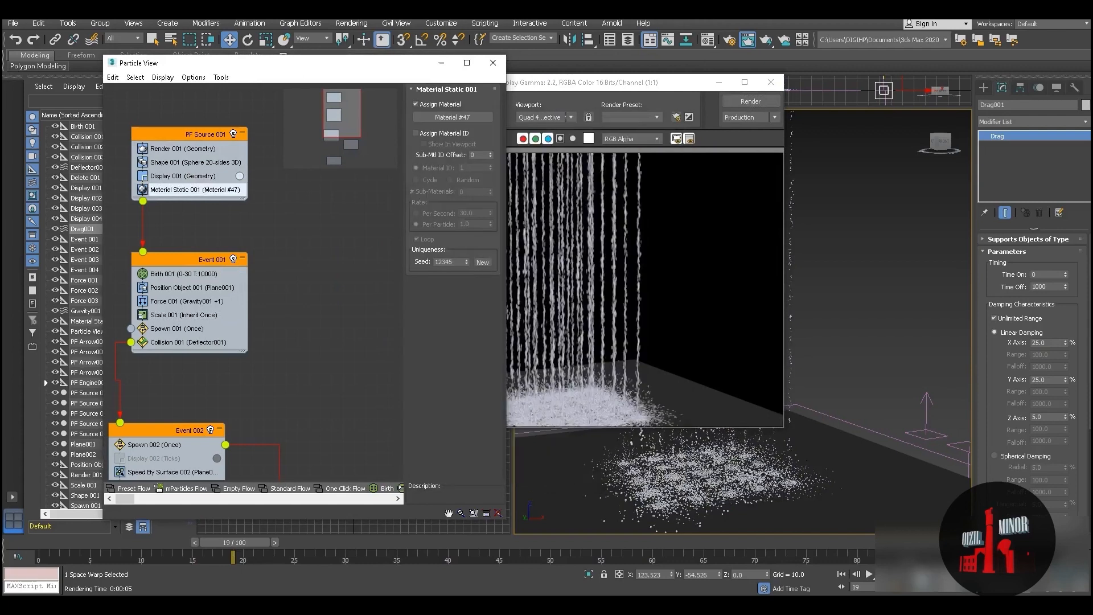
# Place Material #47 from the Material Static operator into a Material Editor sample slot as an instance
pyautogui.press('m')
pyautogui.moveTo(285, 62); pyautogui.dragTo(715, 78)
pyautogui.moveTo(451, 117); pyautogui.dragTo(600, 130)
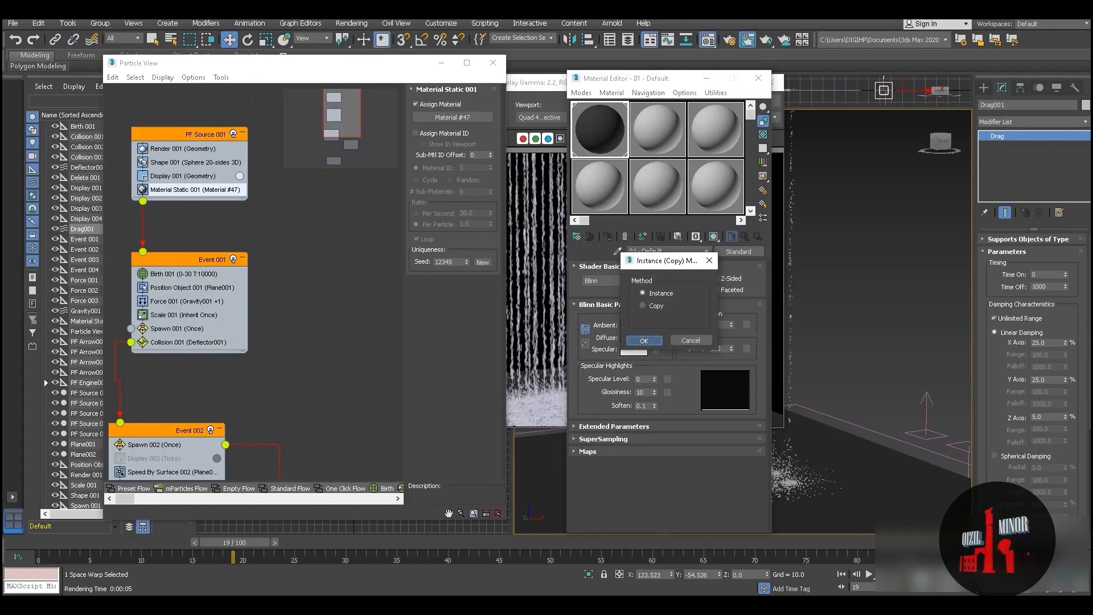
pyautogui.press('Return')
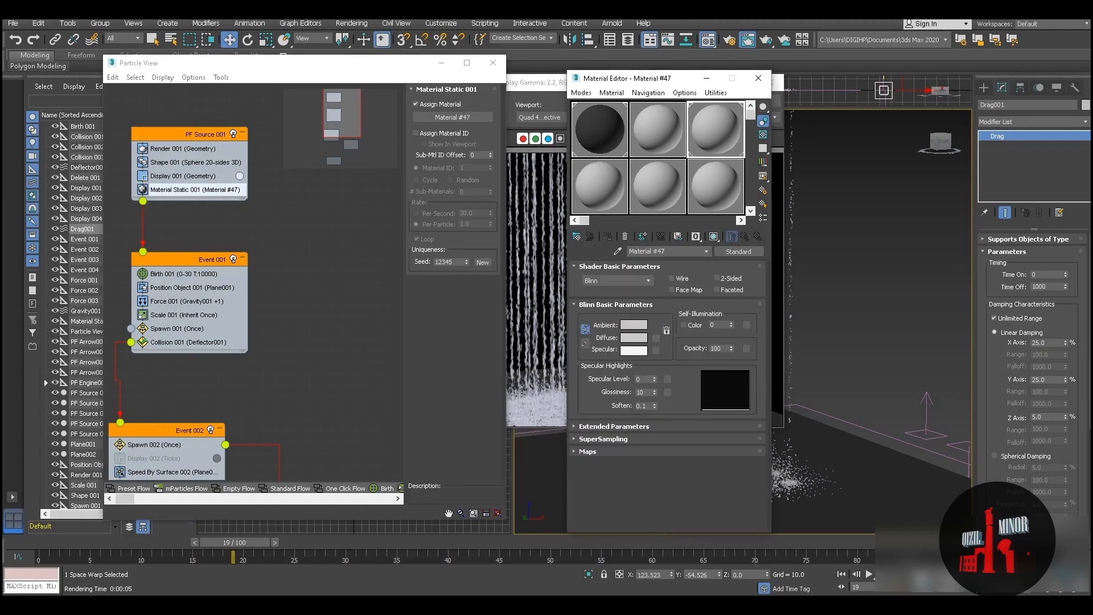
# Set Material #47's diffuse colour to black, with specular level 119 and glossiness 29
pyautogui.click(634, 338)
pyautogui.moveTo(330, 149); pyautogui.dragTo(330, 79)
pyautogui.click(422, 180)
pyautogui.moveTo(655, 378)
pyautogui.mouseDown()
pyautogui.moveTo(655, 311)
pyautogui.moveTo(655, 382)
pyautogui.mouseUp()
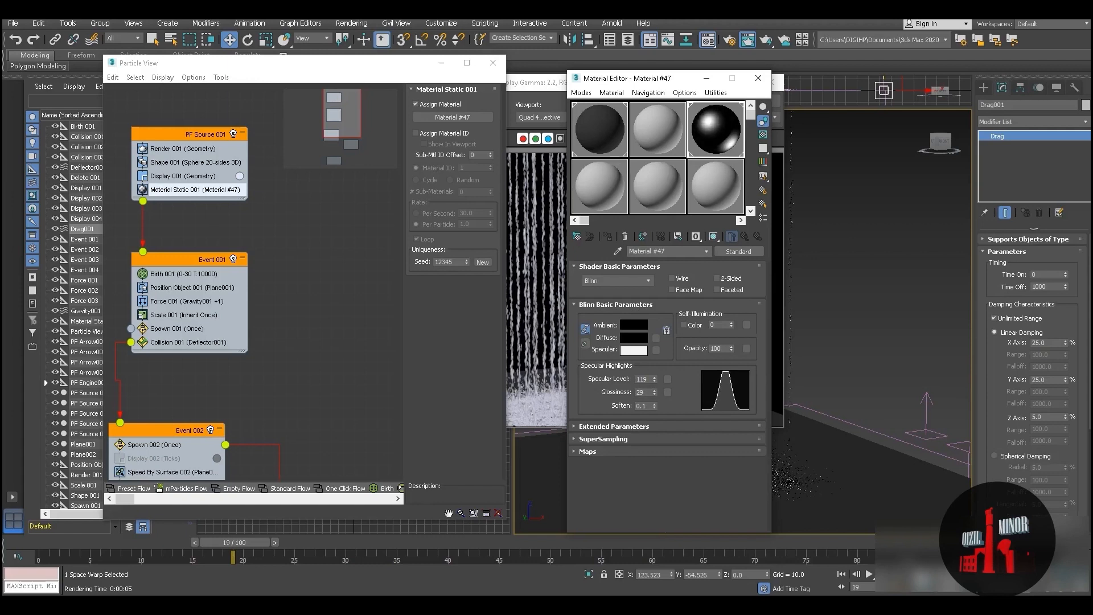
# Fine-tune the diffuse colour of Material #47 and close the Material Editor
pyautogui.click(634, 337)
pyautogui.moveTo(278, 131); pyautogui.dragTo(291, 165)
pyautogui.click(422, 179)
pyautogui.click(758, 78)
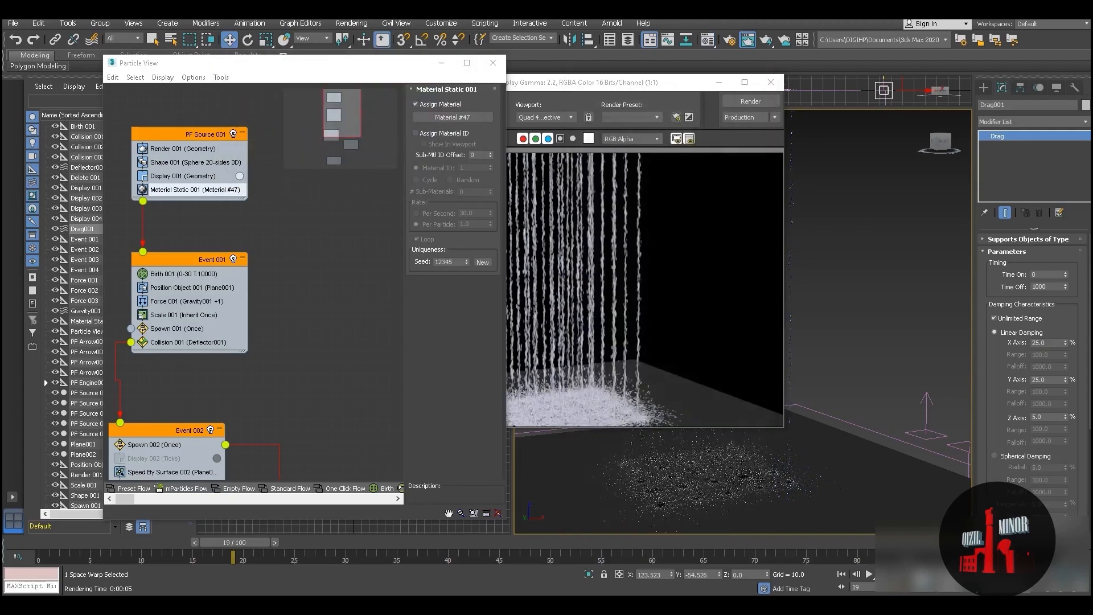
# Render frame 19 with the new particle material, first from the wide view and again closer to the splash
pyautogui.moveTo(655, 83); pyautogui.dragTo(696, 81)
pyautogui.click(791, 99)
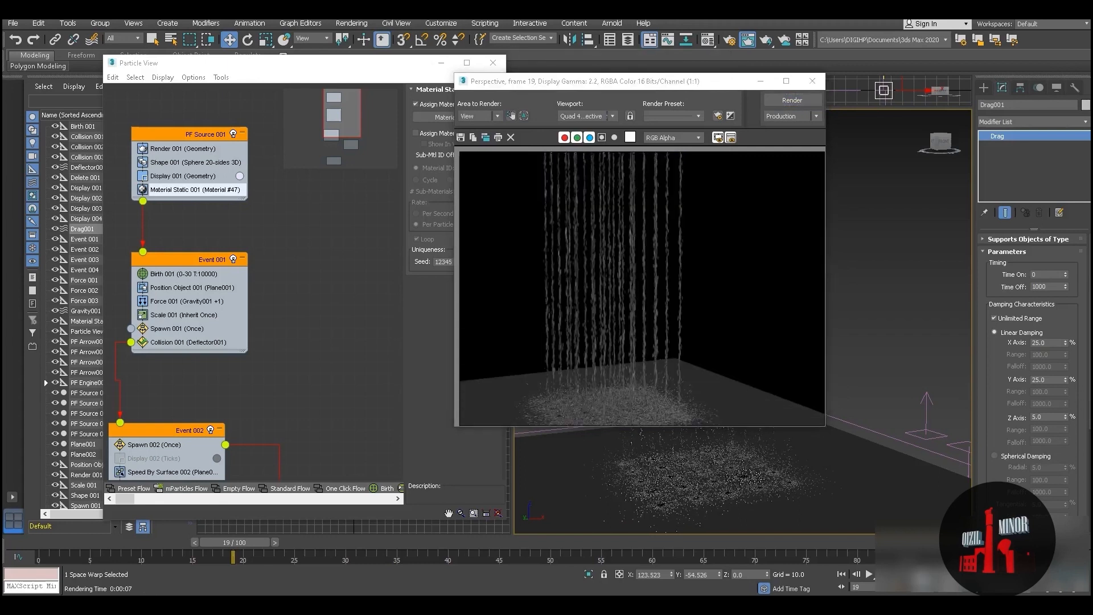
pyautogui.moveTo(598, 81); pyautogui.dragTo(428, 82)
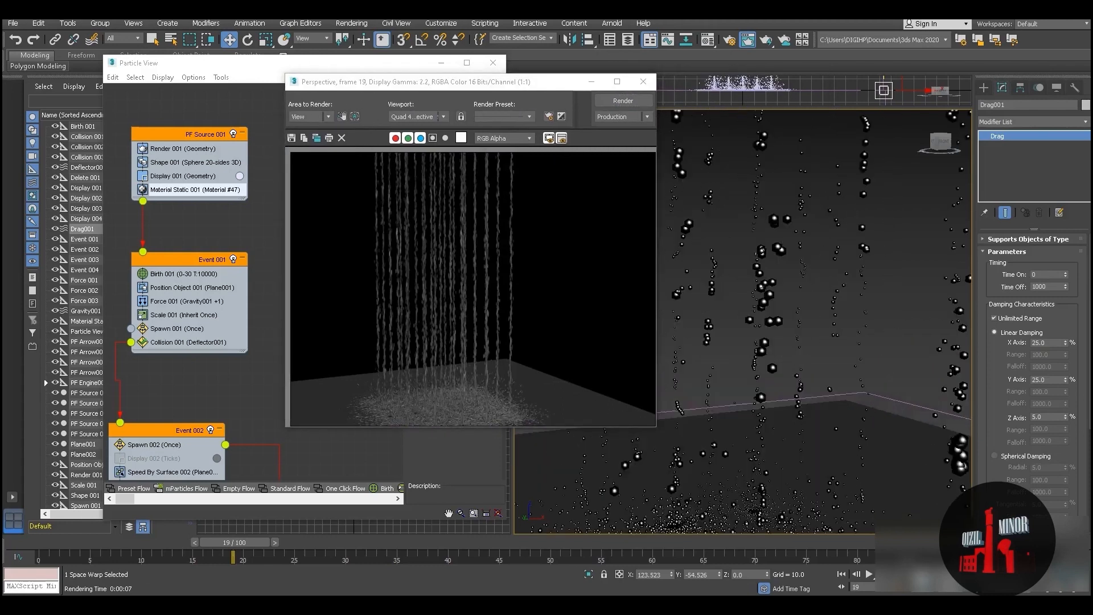
pyautogui.click(623, 100)
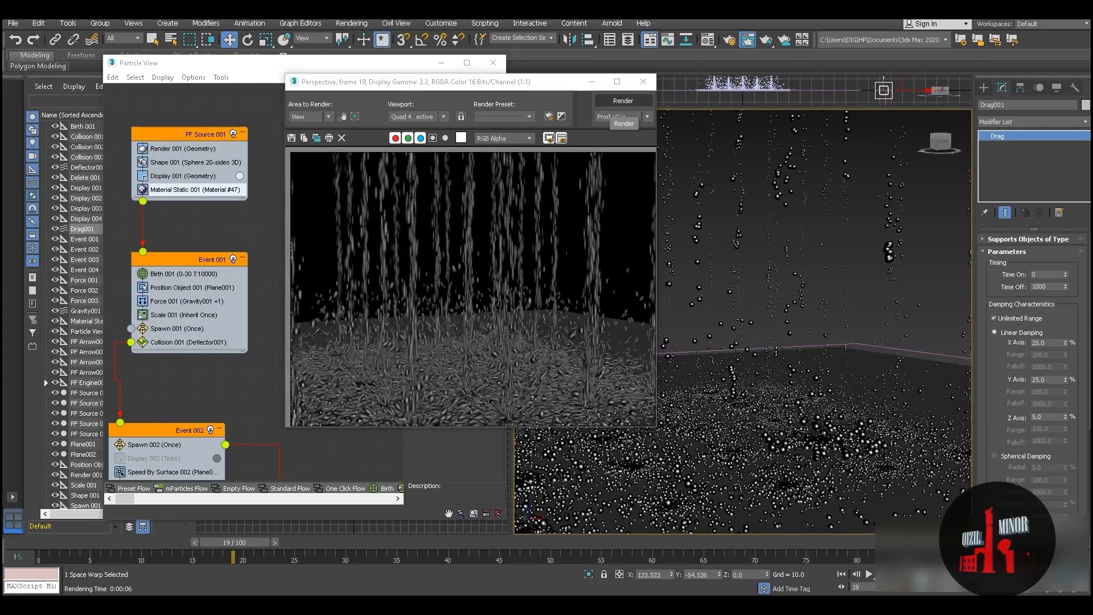
# Make the ground plane Plane002 non-renderable in its object properties
pyautogui.moveTo(742, 321); pyautogui.dragTo(752, 327, button='middle')
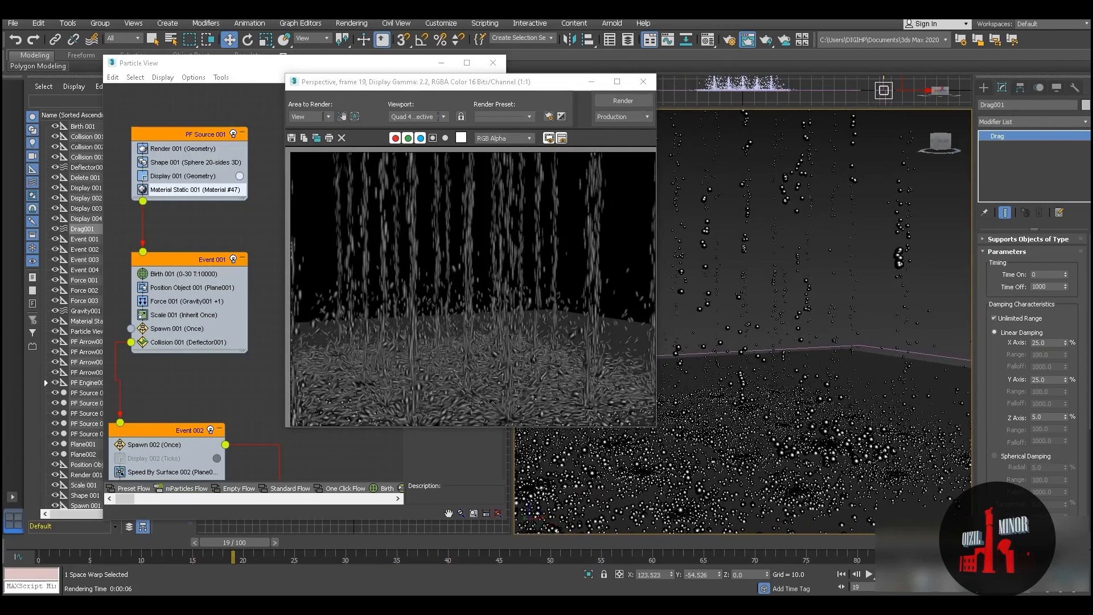
pyautogui.scroll(-3, 760, 401)
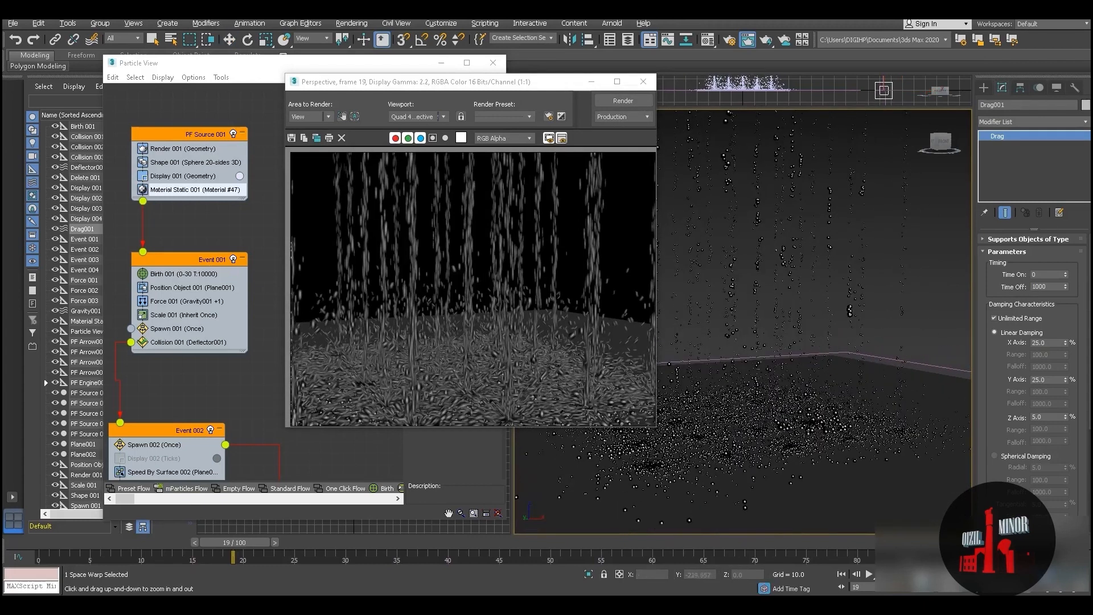
pyautogui.keyDown('alt'); pyautogui.moveTo(777, 399); pyautogui.dragTo(783, 464, button='middle'); pyautogui.keyUp('alt')
pyautogui.scroll(-4, 788, 370)
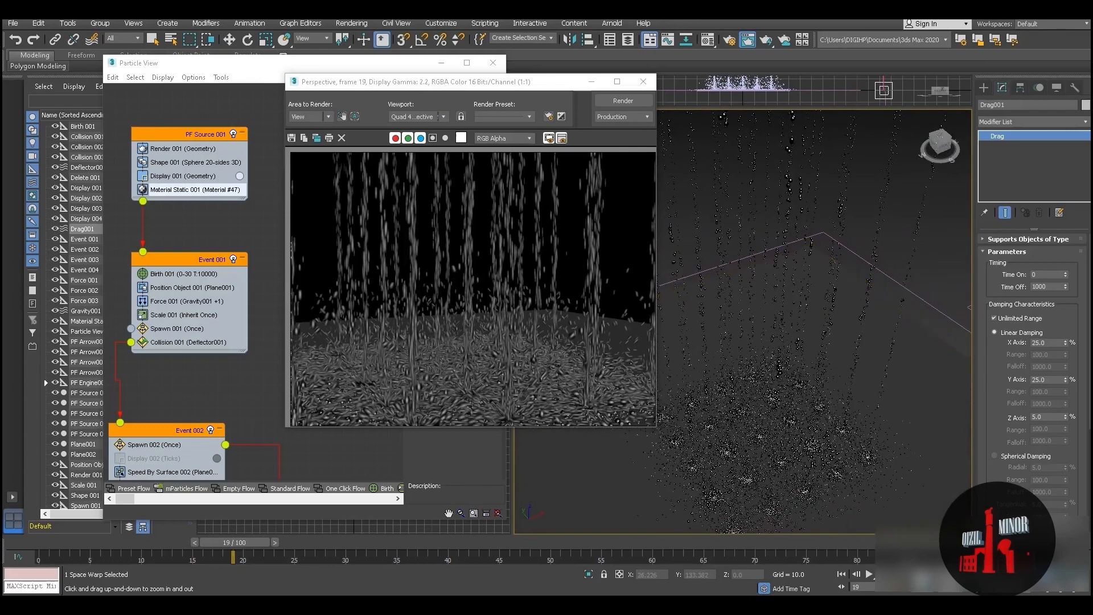
pyautogui.press('w')
pyautogui.click(781, 460)
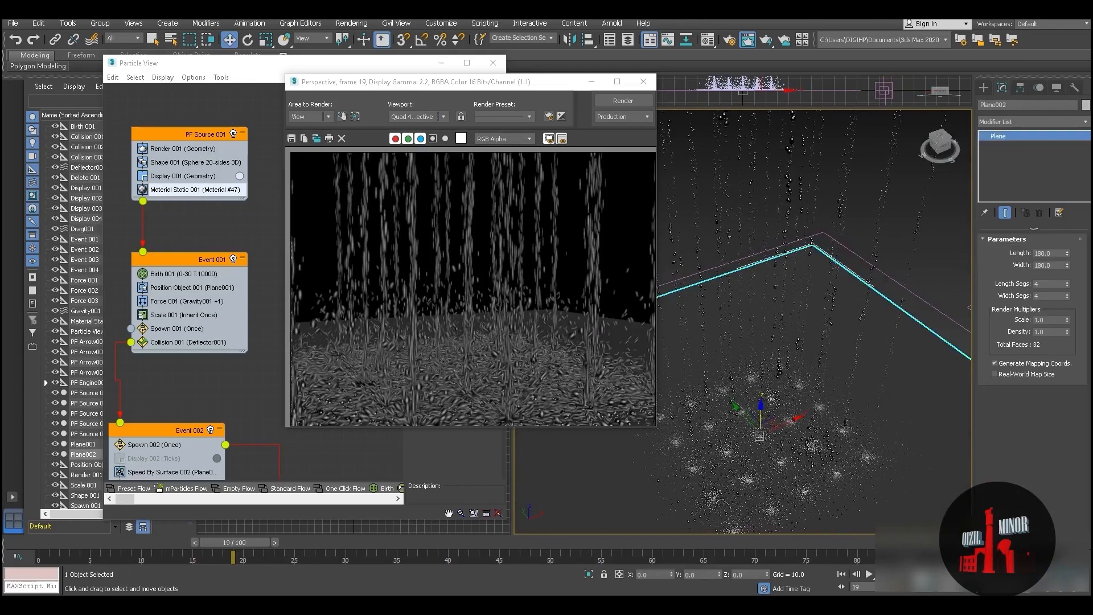
pyautogui.rightClick(1007, 351)
pyautogui.click(991, 433)
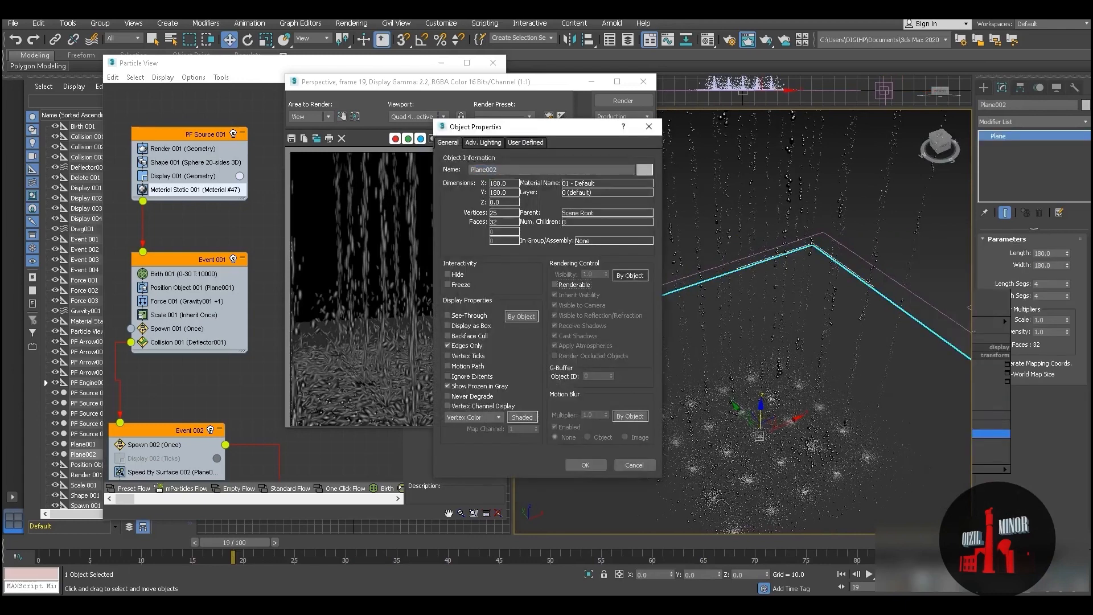
pyautogui.press('Return')
# Render frame 19 without the ground plane, first from above and again from a low angle
pyautogui.click(623, 100)
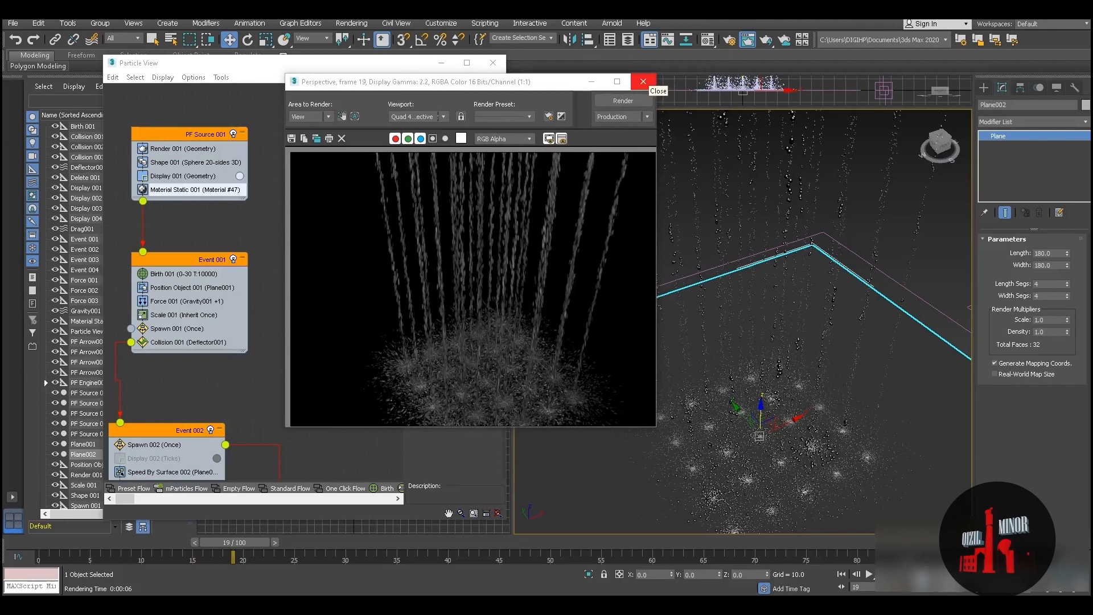
pyautogui.keyDown('alt'); pyautogui.moveTo(757, 353); pyautogui.dragTo(765, 282, button='middle'); pyautogui.keyUp('alt')
pyautogui.scroll(2, 774, 302)
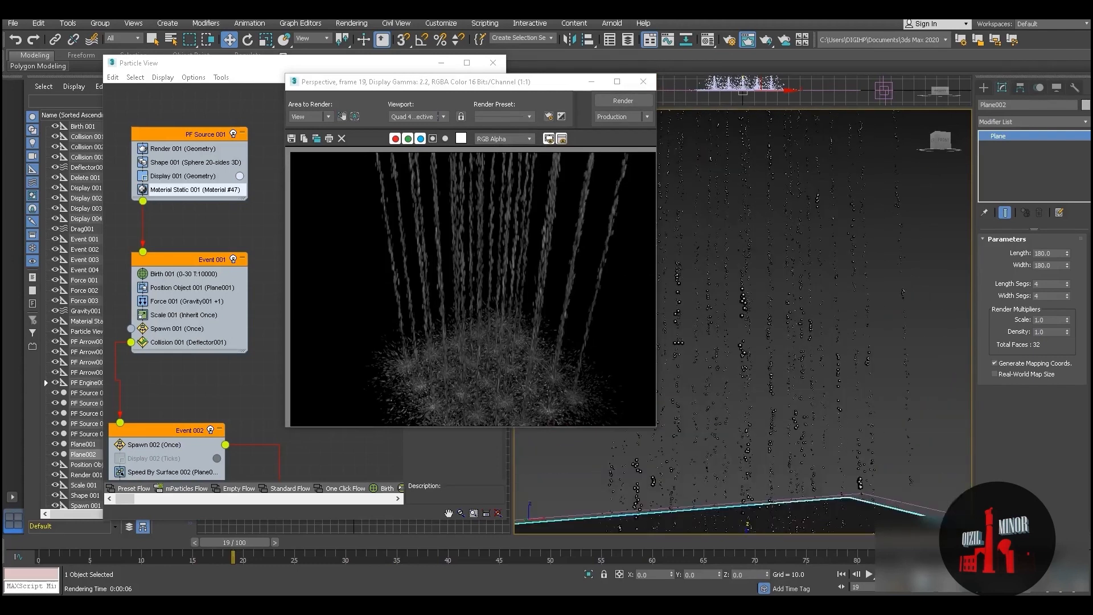
pyautogui.moveTo(804, 353); pyautogui.dragTo(791, 280, button='middle')
pyautogui.click(623, 100)
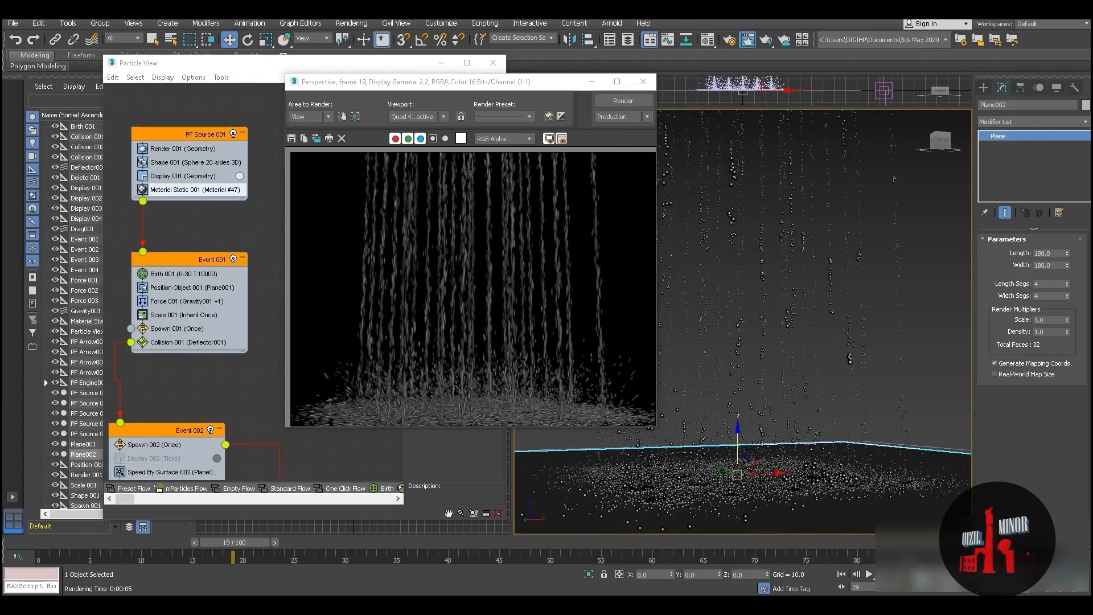
# Review the complete Particle Flow event graph alongside the final render and clear the object selection
pyautogui.moveTo(467, 82); pyautogui.dragTo(778, 84)
pyautogui.moveTo(244, 382); pyautogui.dragTo(250, 227, button='middle')
pyautogui.scroll(-1, 251, 228)
pyautogui.moveTo(315, 441); pyautogui.dragTo(292, 441, button='middle')
pyautogui.scroll(-1, 310, 395)
pyautogui.click(292, 441)
pyautogui.moveTo(740, 84); pyautogui.dragTo(402, 83)
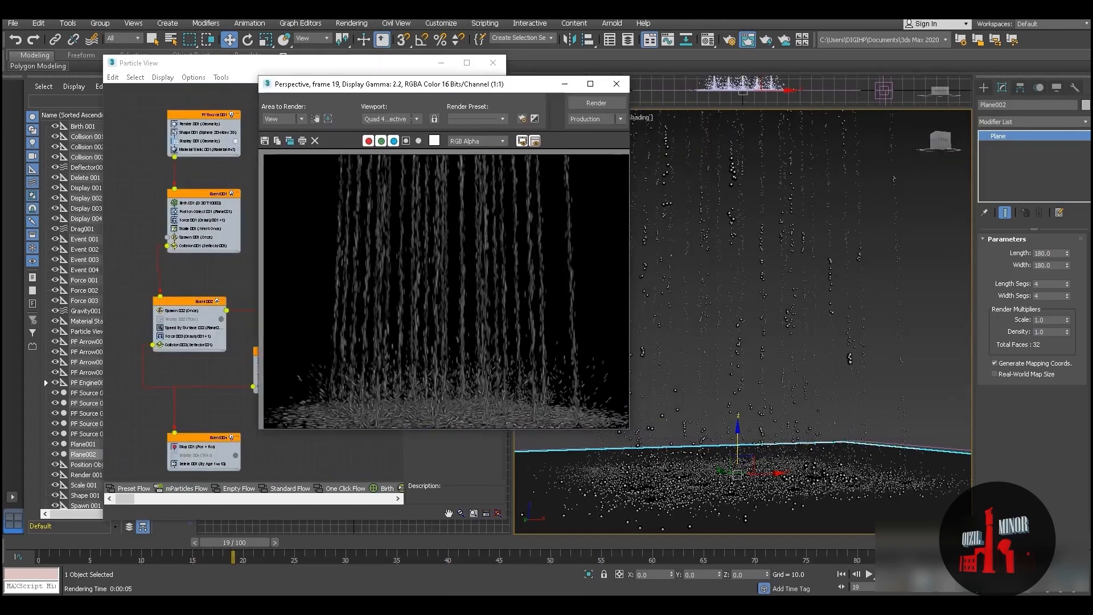
pyautogui.click(894, 179)
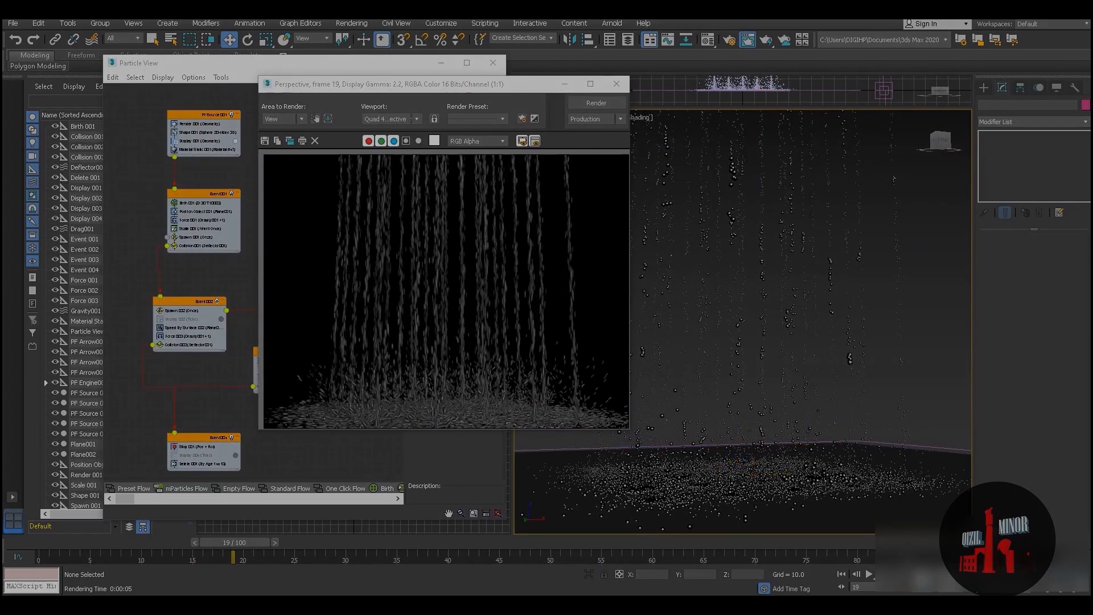